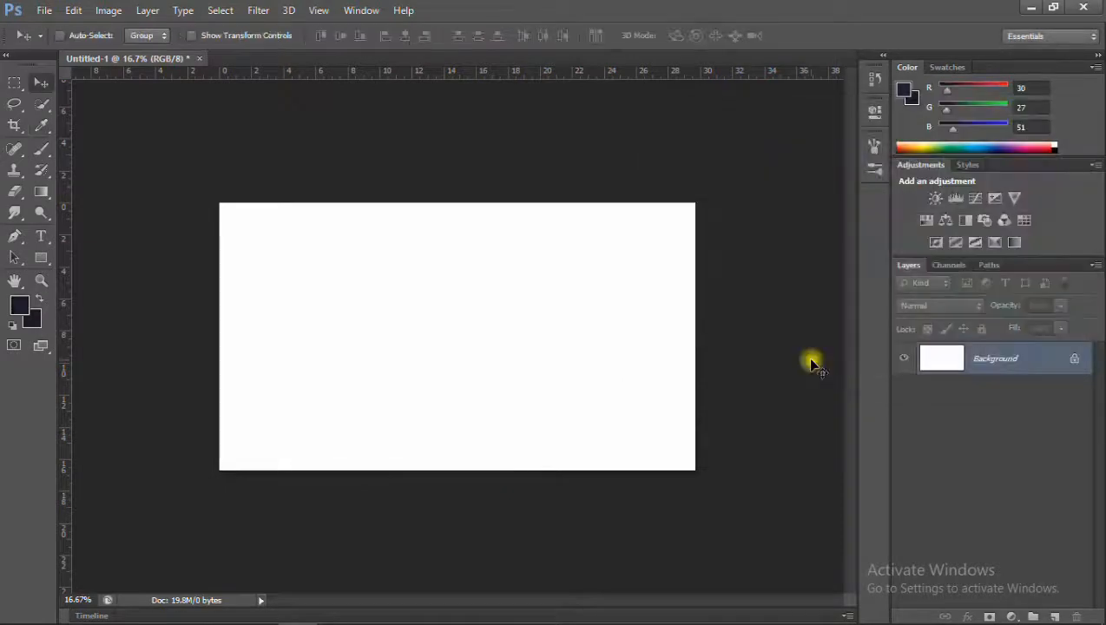
Add a gradient fill layer above the background with the Radial style and a scale of 244%.
left_click(38, 321)
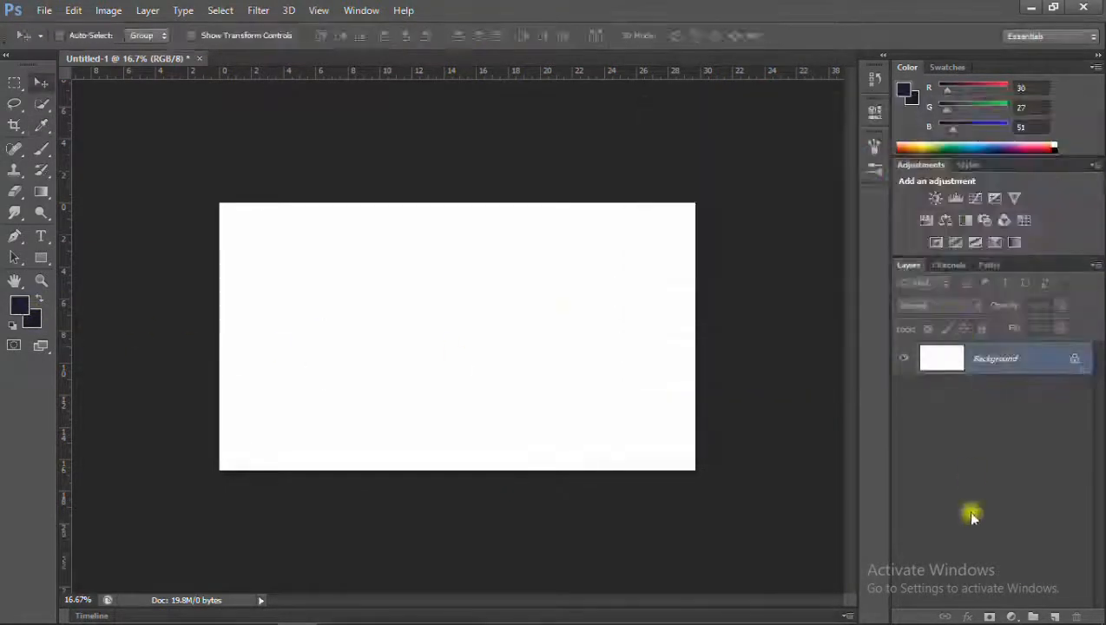
left_click(1011, 616)
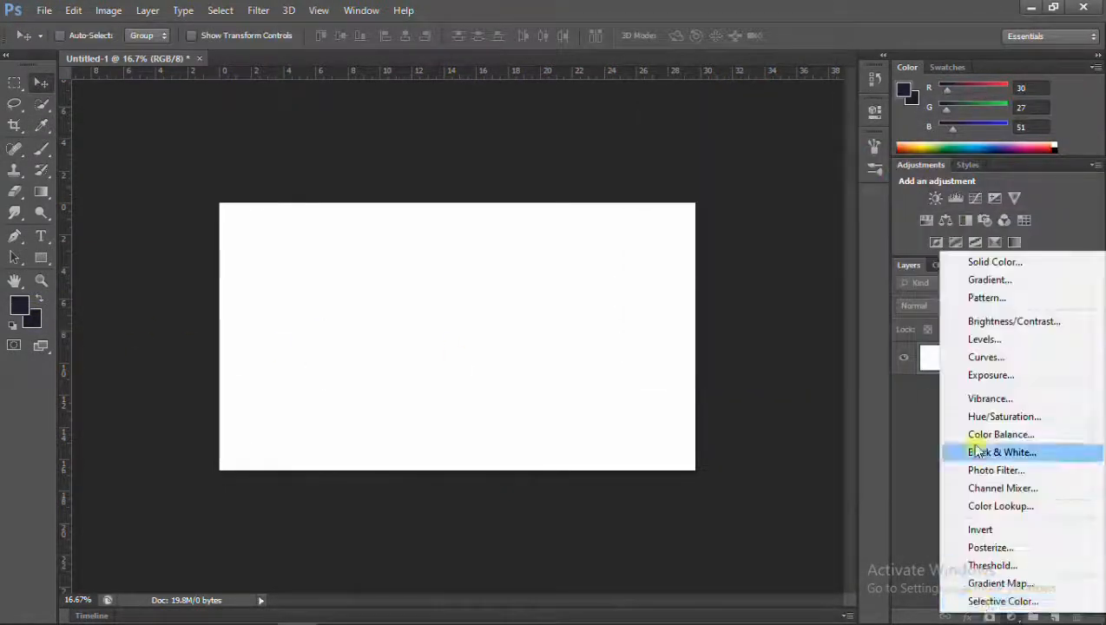
left_click(989, 280)
left_click(679, 188)
left_click(673, 216)
double_click(667, 250)
type("244")
Choose the dark navy foreground-to-background gradient for the fill, leave Reverse off, and apply it.
left_click(675, 276)
left_click(739, 163)
left_click(649, 272)
left_click(818, 224)
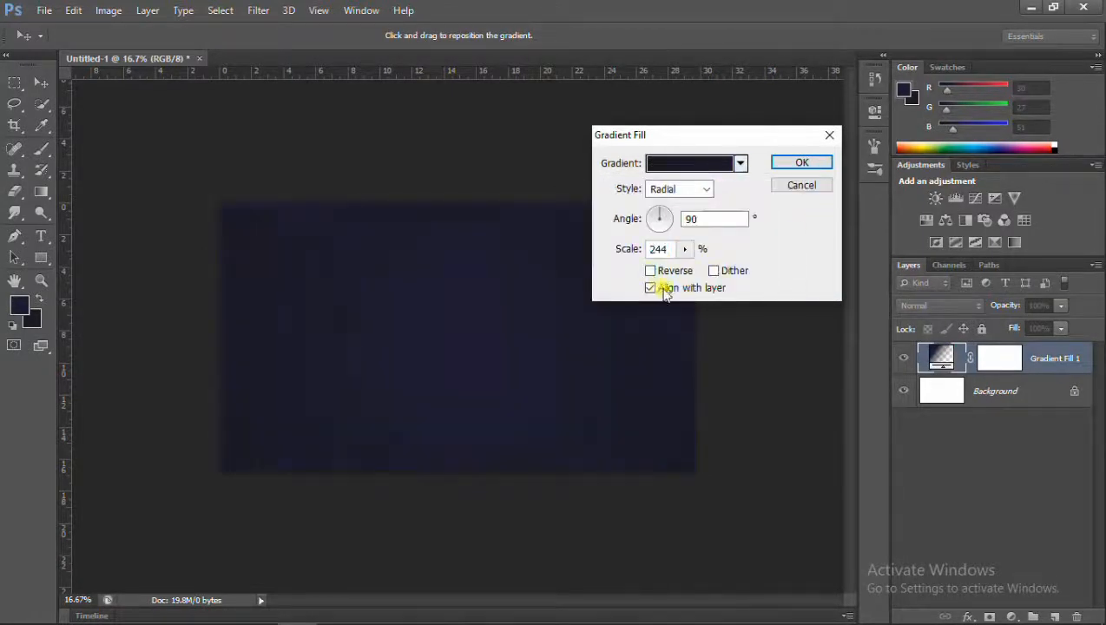
left_click(801, 163)
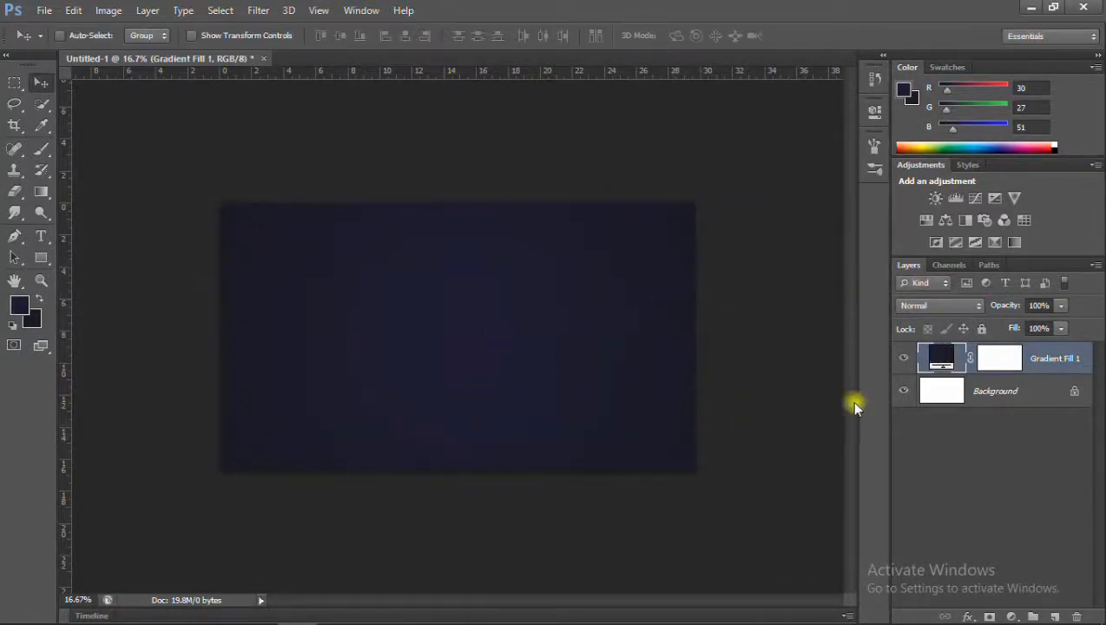
Set the background colour to 101115 and reapply the foreground-to-background gradient to the gradient fill layer.
left_click(31, 326)
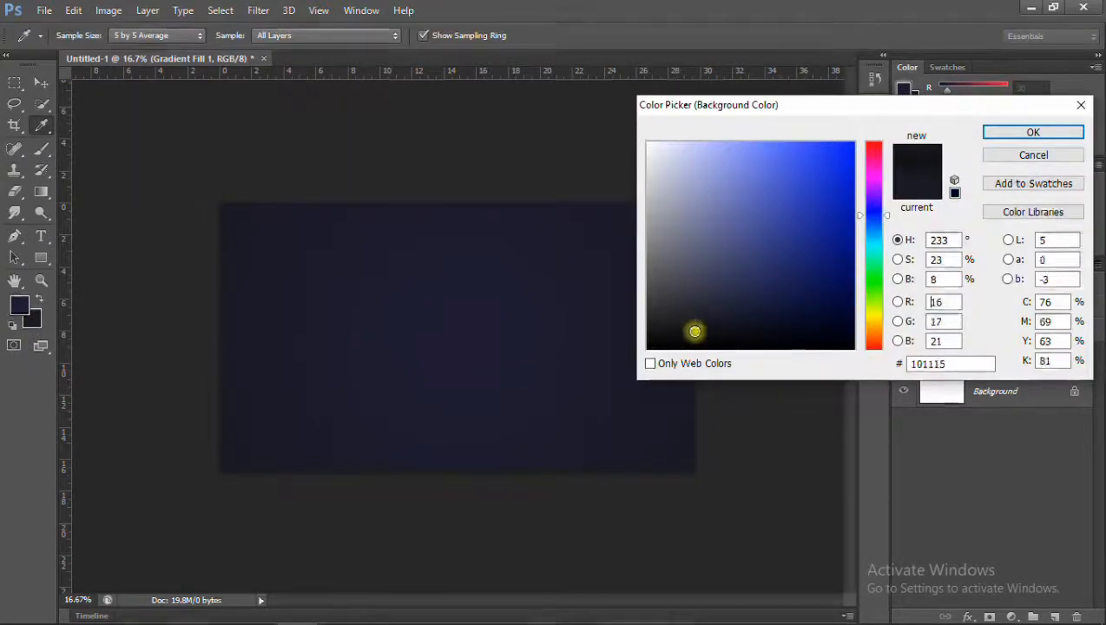
left_click(1023, 135)
double_click(936, 359)
left_click(740, 163)
left_click(615, 196)
left_click(801, 163)
scroll(491, 382, "up", 3)
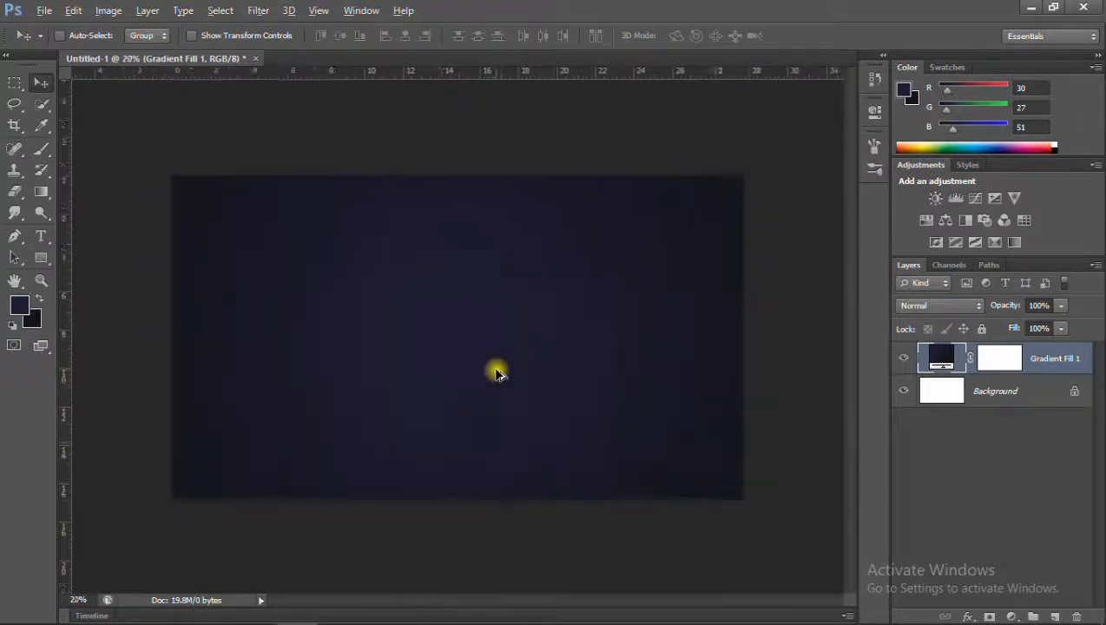
Open the gold dots, New Year's Eve countdown clock and Christmas snowflake images from New folder together.
left_click(44, 10)
left_click(52, 47)
scroll(468, 313, "down", 5)
left_click(585, 261)
scroll(580, 296, "up", 8)
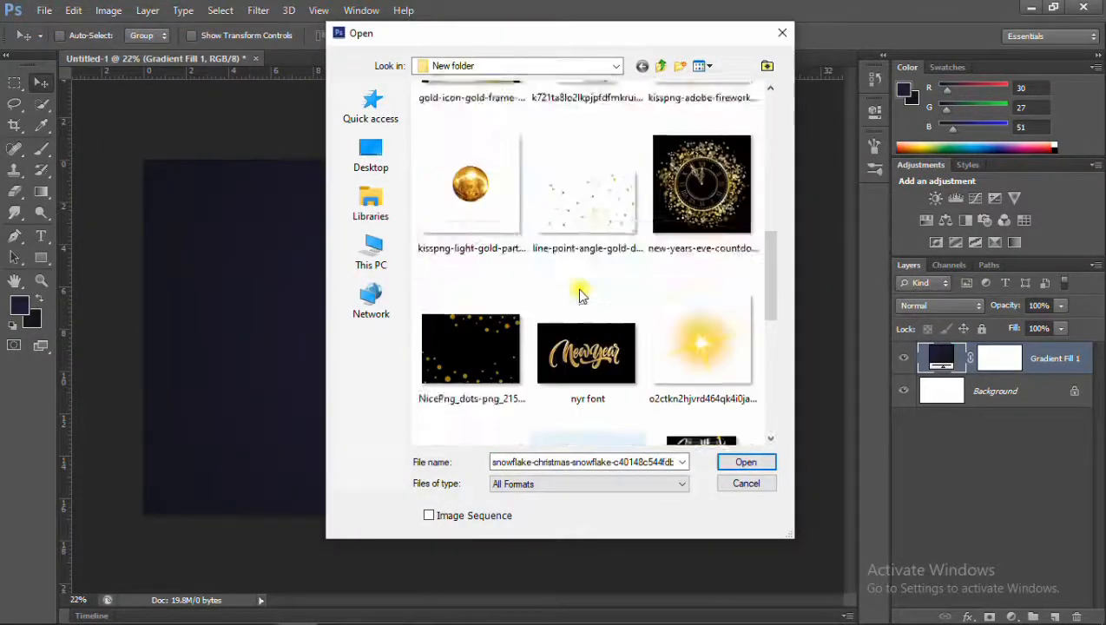
scroll(549, 364, "down", 3)
left_click(686, 304, "ctrl")
scroll(544, 309, "down", 2)
scroll(543, 308, "up", 1)
left_click(479, 345, "ctrl")
scroll(583, 316, "down", 2)
left_click(745, 462)
Copy the whole gold dots image and paste it into the Untitled-1 document.
left_click(304, 59)
key("ctrl+a")
key("ctrl+c")
left_click(756, 59)
left_click(339, 59)
left_click(152, 59)
key("ctrl+v")
Enlarge the gold dots to 588% so they cover the canvas, and set their layer opacity to 22%.
key("ctrl+t")
left_click_drag(513, 376, 870, 419)
left_click_drag(710, 462, 712, 438)
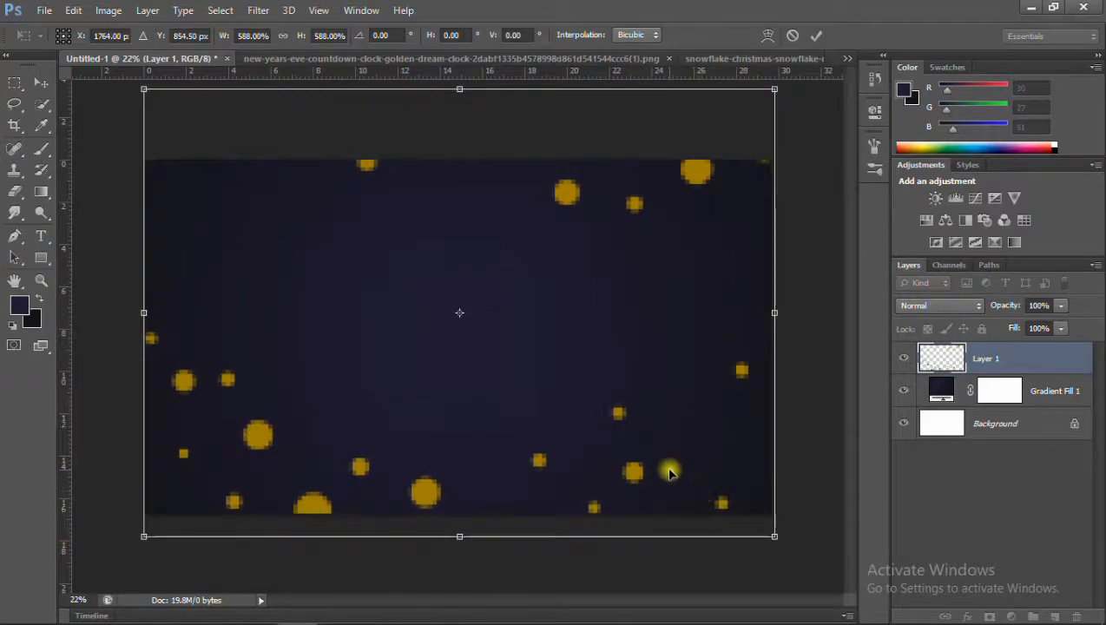
key("Return")
left_click_drag(1046, 307, 955, 313)
type("22")
Copy the golden clock image into Untitled-1 and set its layer's blend mode to Lighten.
left_click(486, 59)
key("ctrl+a")
key("ctrl+c")
left_click(684, 59)
key("ctrl+v")
left_click(940, 306)
left_click(917, 125)
Resize the golden clock and place it at the upper right of the banner.
key("ctrl+t")
left_click_drag(547, 427, 652, 493)
left_click_drag(551, 450, 739, 393)
key("Return")
Copy the hanging snowflakes image into Untitled-1 and position it in the banner's upper-left corner.
left_click(506, 59)
key("ctrl+a")
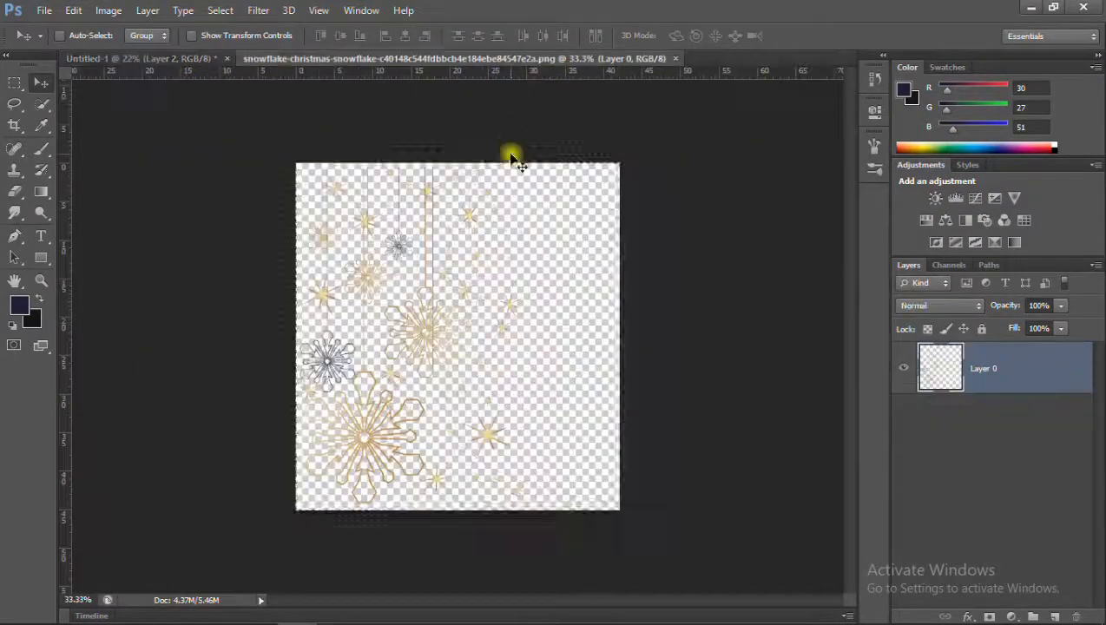
left_click(675, 59)
key("ctrl+v")
key("ctrl+t")
left_click_drag(458, 372, 251, 311)
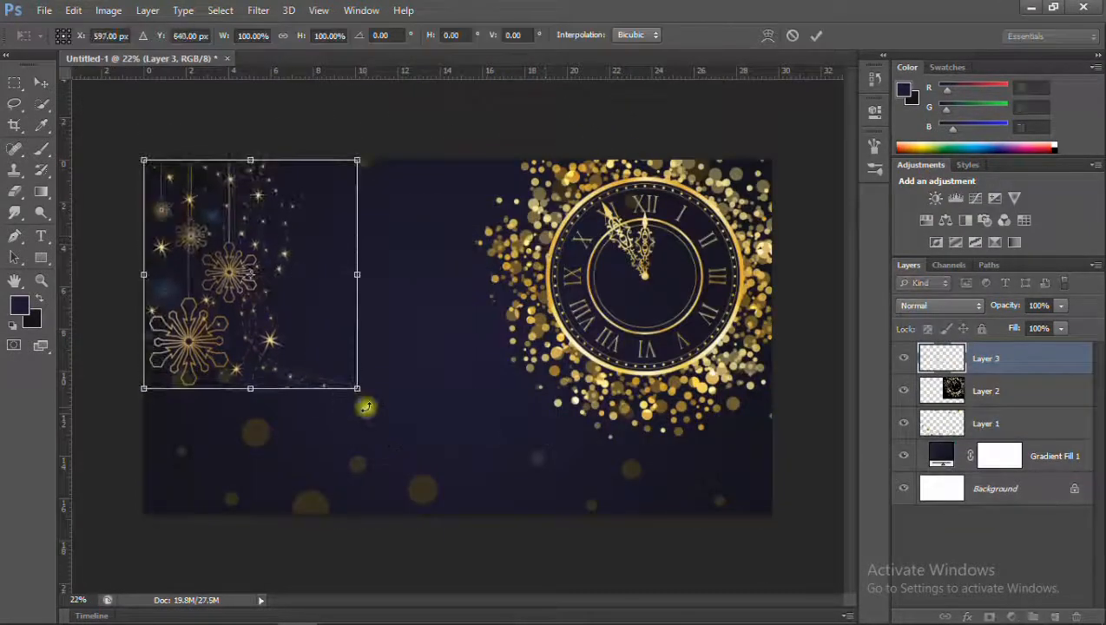
key("Return")
Set the foreground colour to 211e35 and reapply the foreground-to-background gradient to the gradient fill layer.
scroll(394, 335, "up", 5)
scroll(393, 334, "down", 5)
left_click(24, 308)
left_click(737, 307)
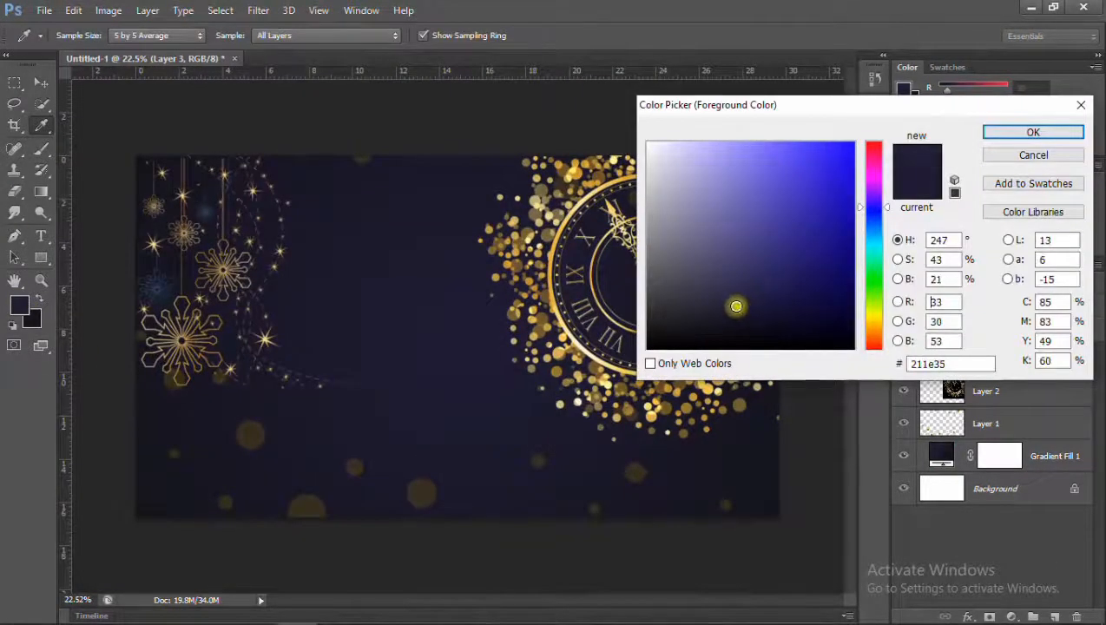
left_click(1032, 134)
double_click(939, 456)
left_click(740, 164)
left_click(611, 199)
left_click(792, 163)
scroll(427, 313, "down", 2)
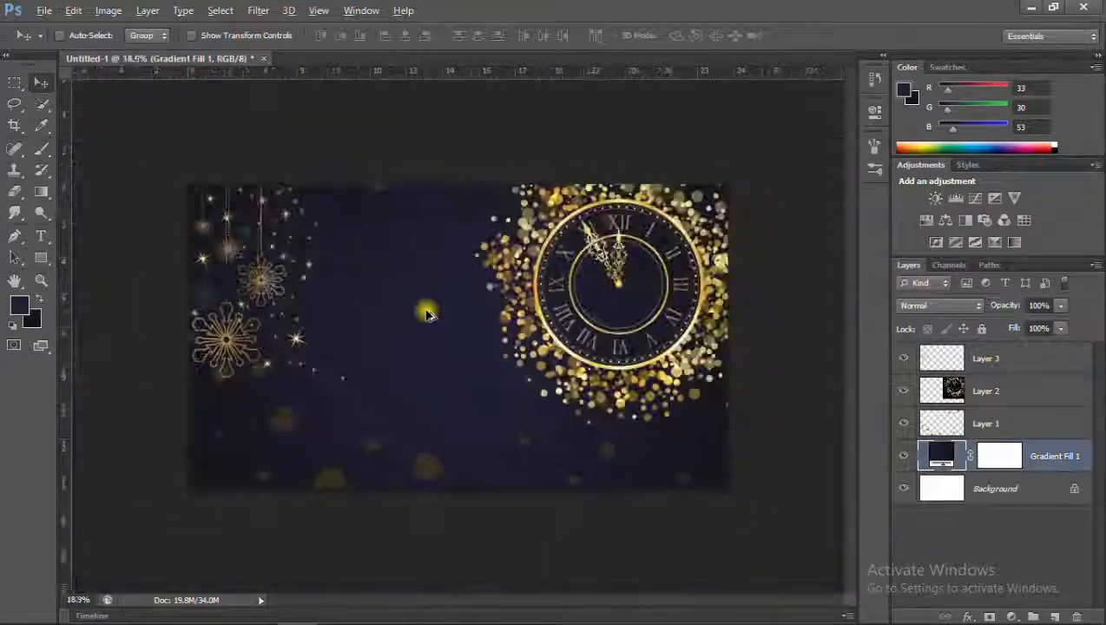
scroll(426, 313, "up", 1)
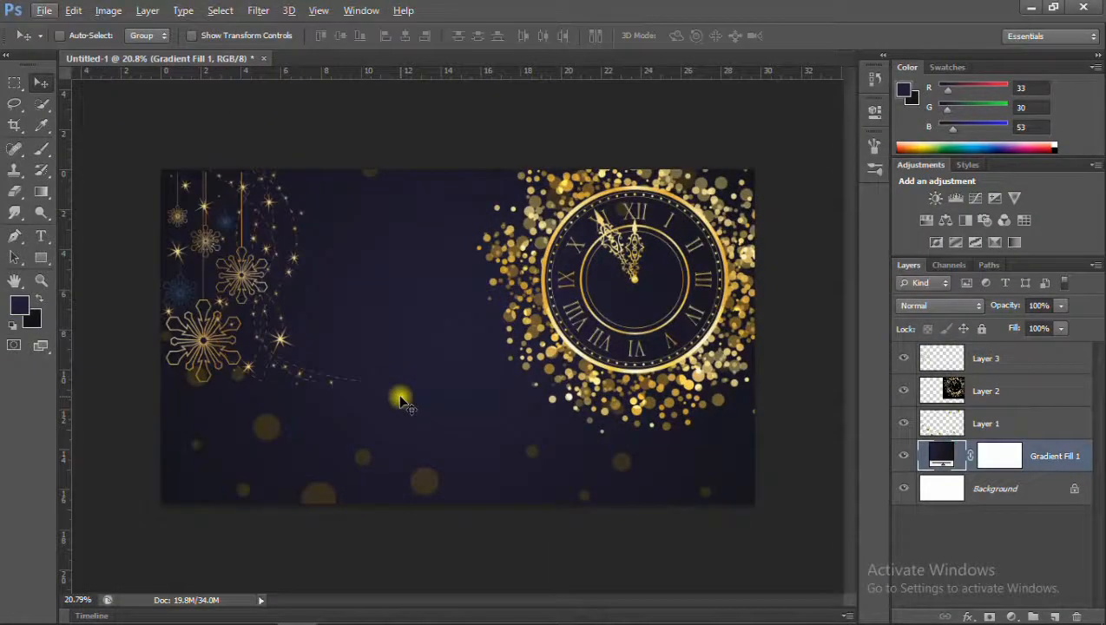
Set the opacity of the clock layer (Layer 2) to 77%.
left_click(982, 388)
left_click_drag(1053, 304, 937, 308)
type("77")
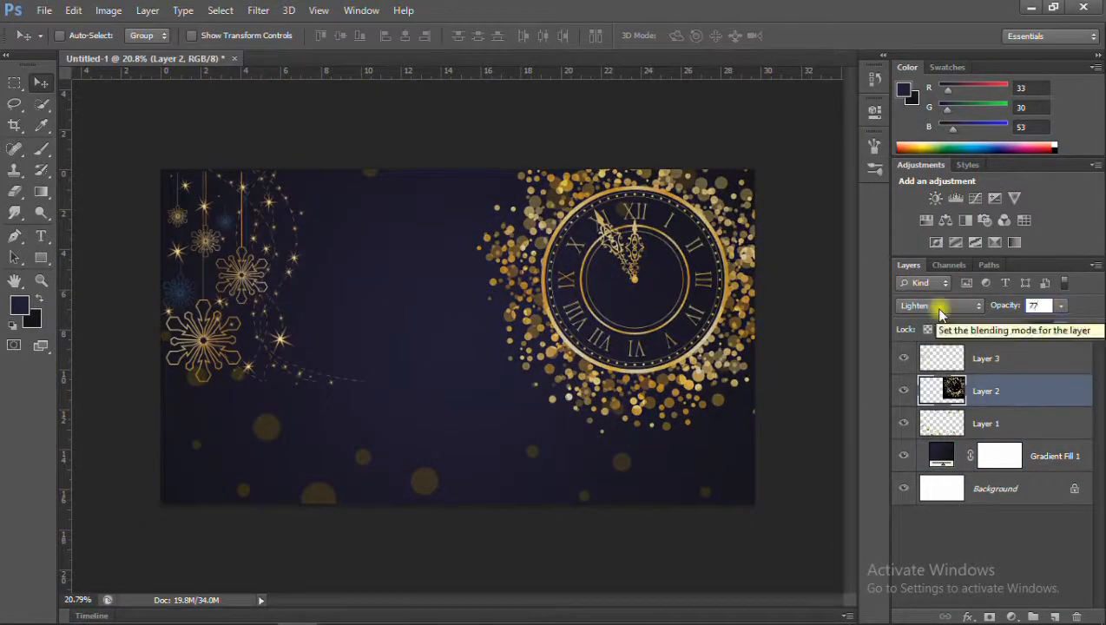
key("Return")
scroll(560, 299, "up", 1)
scroll(559, 299, "down", 1)
Try the Color Burn blend mode on the snowflakes layer and restore Normal.
left_click(963, 359)
left_click(938, 304)
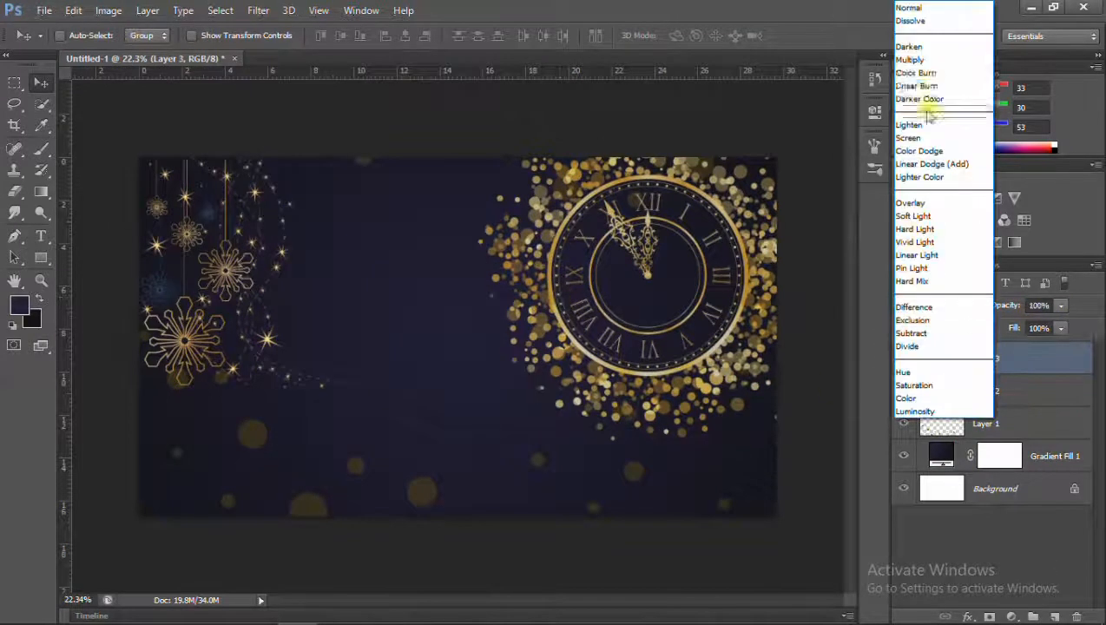
left_click(925, 77)
left_click(938, 306)
left_click(922, 12)
Open the fireworks clip-art image and the nyr font lettering image from New folder.
left_click(43, 10)
left_click(47, 48)
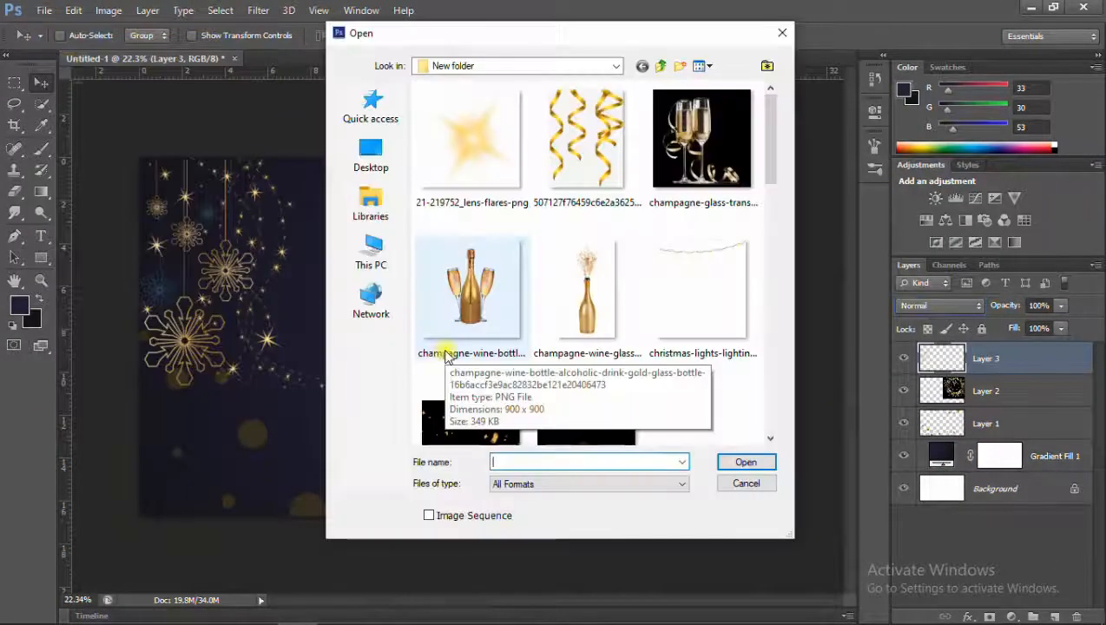
left_click(690, 173)
scroll(663, 259, "down", 6)
left_click(599, 261)
scroll(699, 266, "down", 3)
scroll(700, 266, "up", 6)
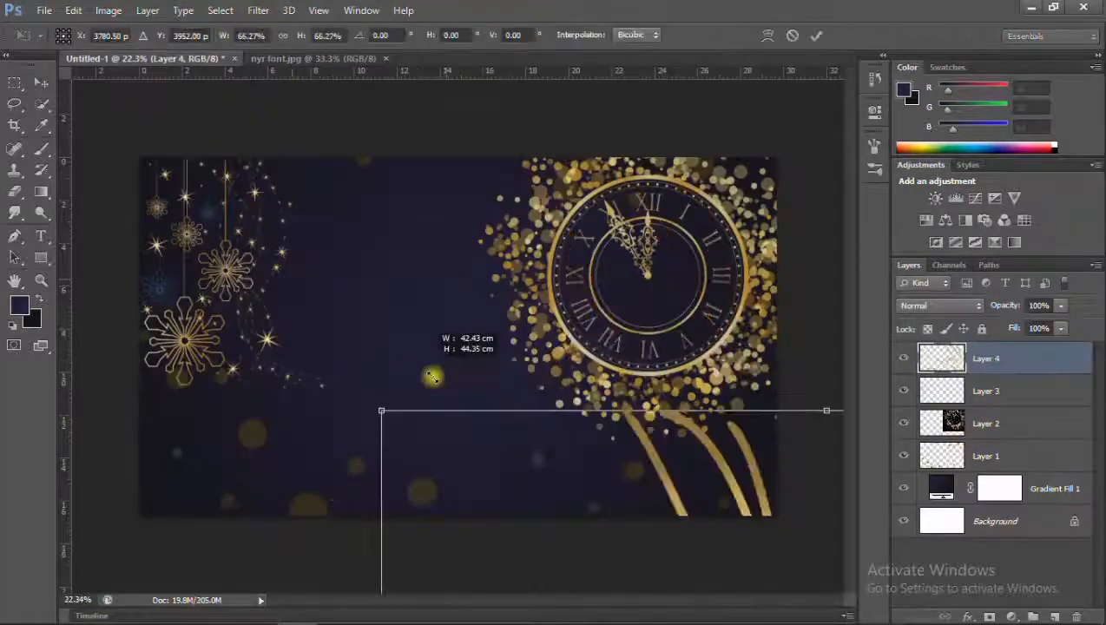
Place the fireworks image in the banner's lower-left corner, scaled to about 11%, with its centre at the canvas corner.
left_click_drag(432, 371, 447, 254)
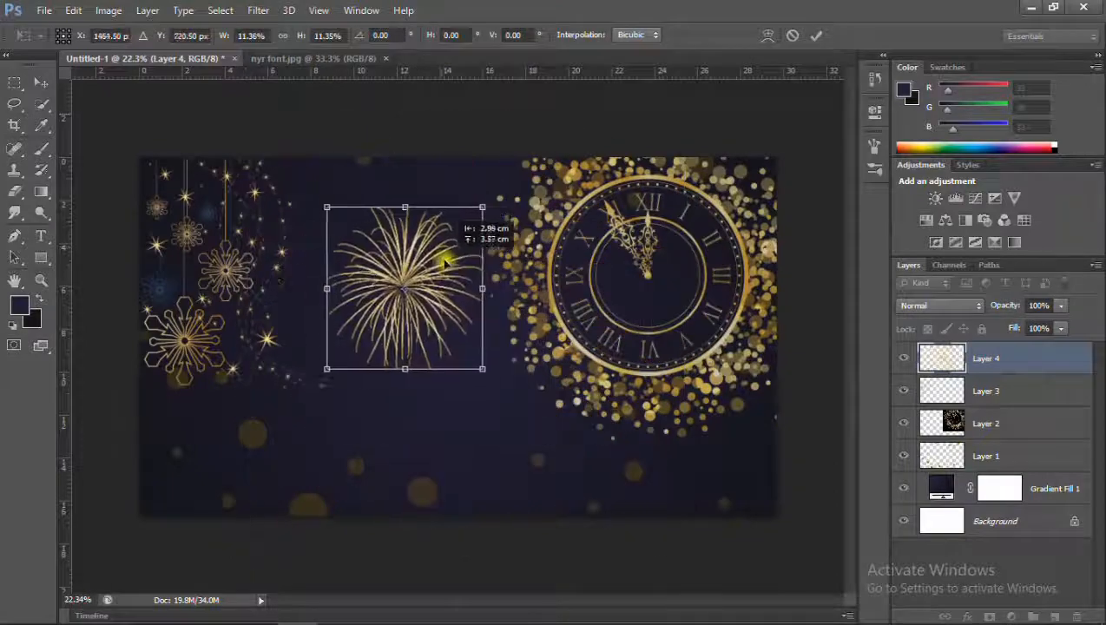
left_click_drag(460, 334, 199, 559)
key("Return")
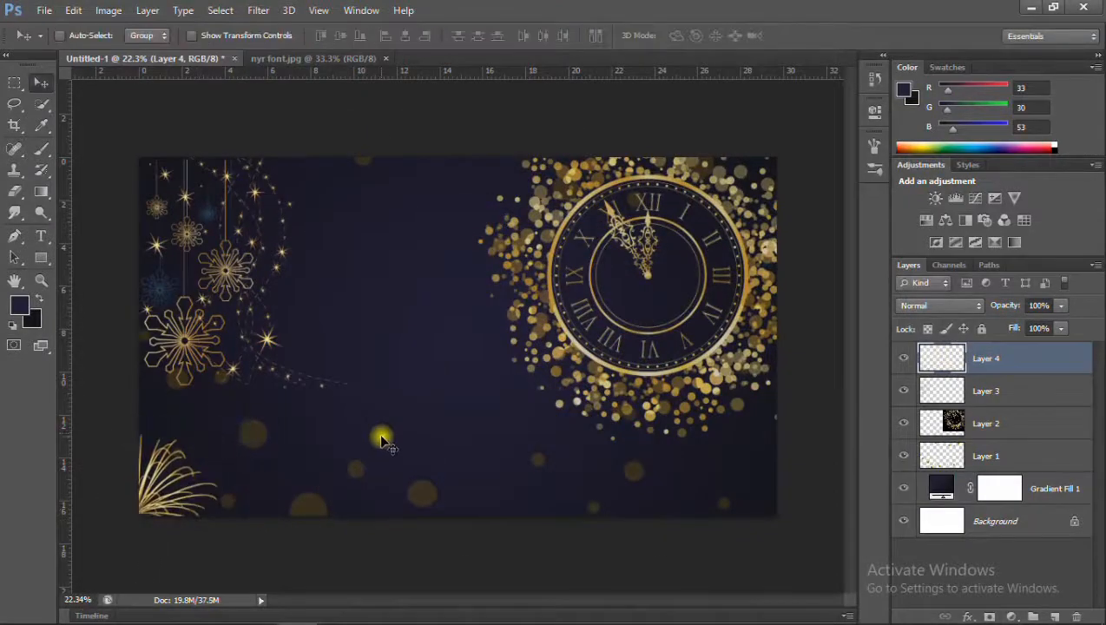
left_click_drag(179, 481, 167, 492)
key("ctrl+t")
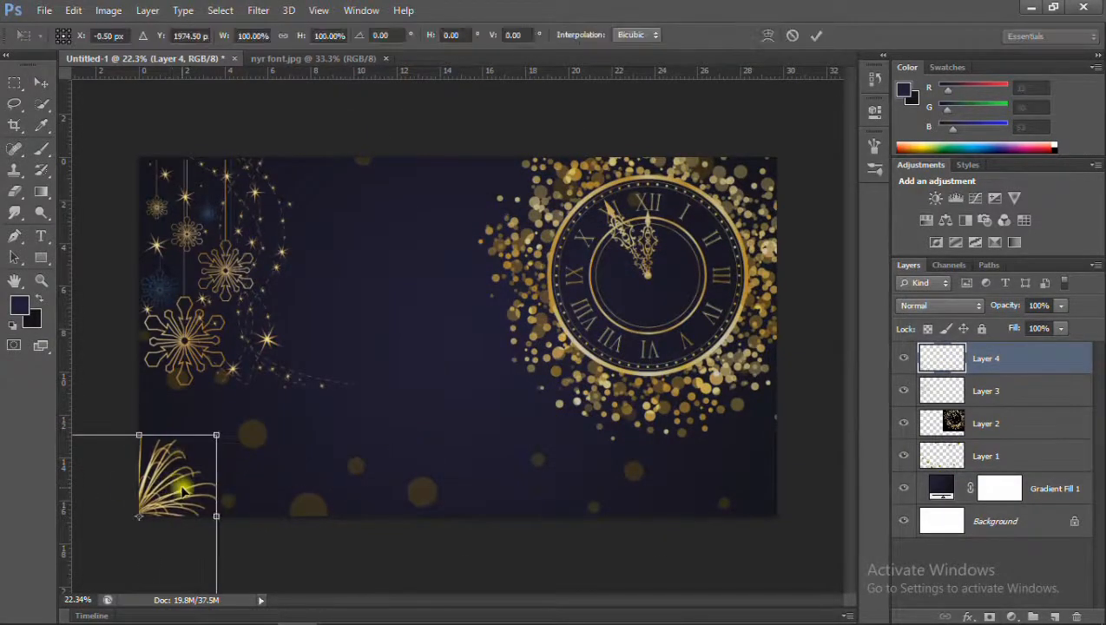
key("Return")
Copy the New Year lettering from nyr font.jpg into the banner and set its blend mode to Lighten.
left_click(313, 59)
left_click(387, 59)
key("ctrl+v")
left_click(940, 306)
left_click(920, 122)
Resize the New Year lettering and position it between the snowflakes and the clock.
key("ctrl+t")
left_click_drag(703, 484, 444, 365)
left_click_drag(460, 387, 558, 424)
key("Return")
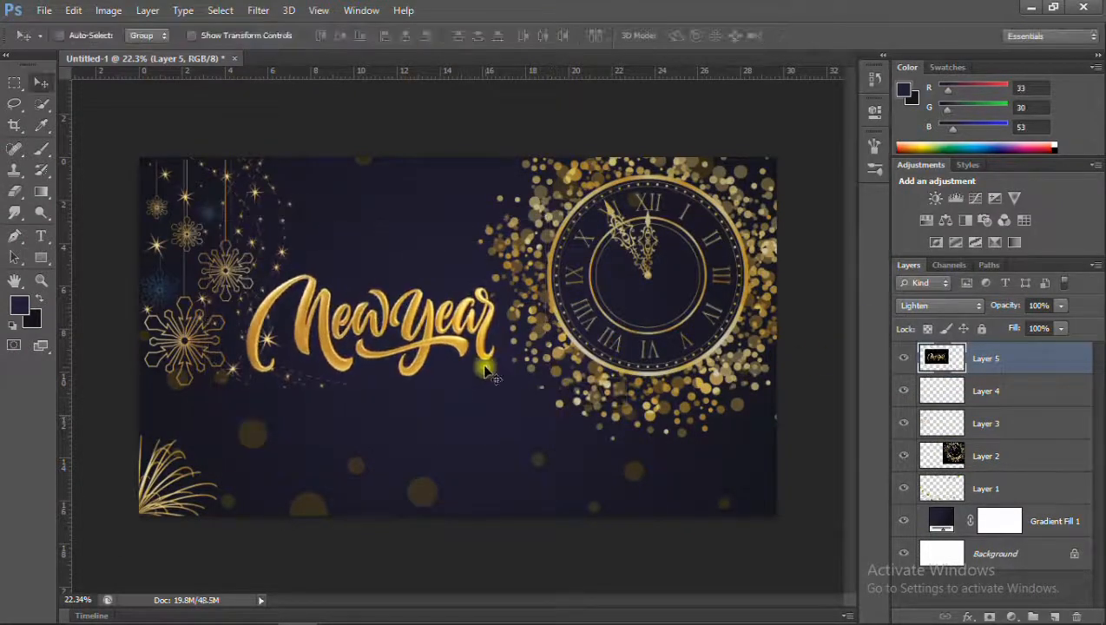
Open the Christmas lights, golden lines of flowers, gold frame and other gold decoration images from New folder.
key("ctrl+o")
left_click(701, 289)
scroll(639, 337, "down", 3)
scroll(639, 337, "up", 2)
left_click(702, 289, "ctrl")
scroll(603, 266, "down", 2)
left_click(472, 156, "ctrl")
left_click(745, 462)
Find the gold strip among the opened images and paste it into the banner as a new layer.
left_click(389, 59)
left_click(847, 58)
left_click(677, 117)
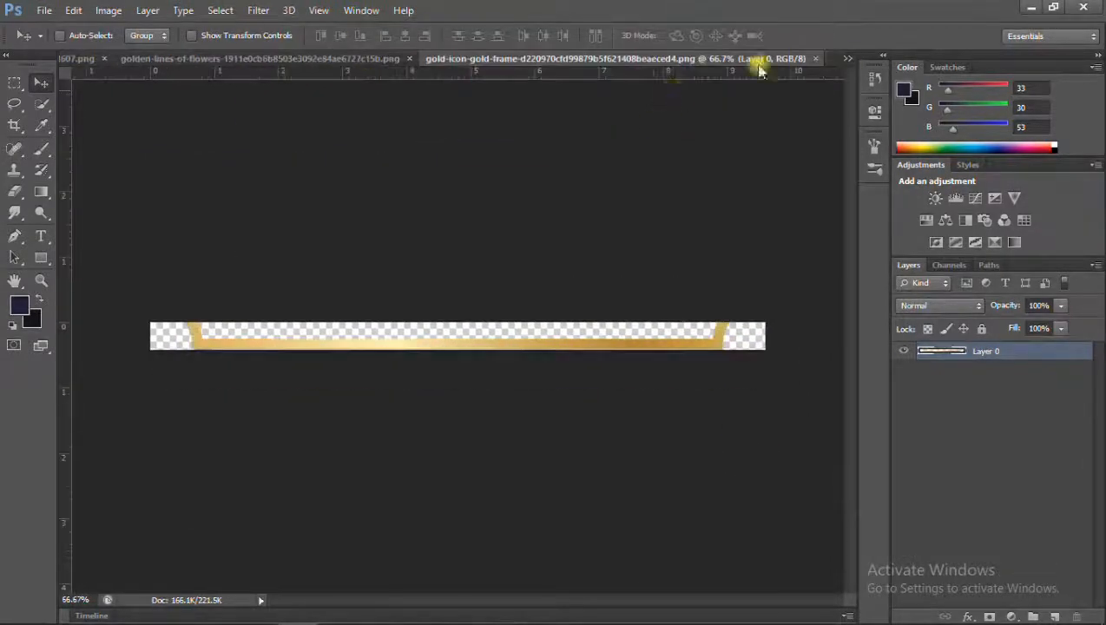
left_click(847, 58)
left_click(746, 71)
left_click(847, 58)
left_click(749, 103)
key("ctrl+w")
key("ctrl+v")
Move the gold strip to the banner's bottom edge and stretch it across the full width.
key("ctrl+t")
left_click_drag(514, 346, 507, 445)
left_click_drag(404, 514, 779, 514)
key("Return")
Fine-tune the gold strip's height and position so it sits along the banner's bottom edge.
scroll(608, 529, "up", 3)
left_click_drag(530, 601, 446, 600)
scroll(460, 434, "up", 5)
key("ctrl+t")
left_click_drag(253, 404, 253, 371)
scroll(282, 408, "down", 5)
key("alt+space")
key("Return")
key("ctrl+t")
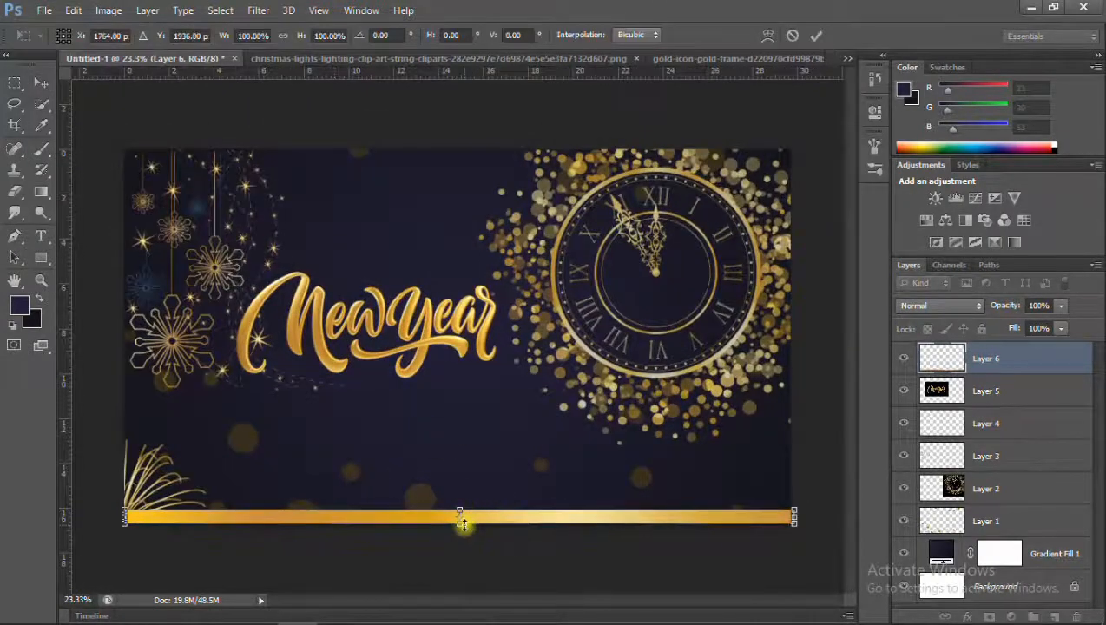
scroll(460, 519, "up", 3)
key("Return")
Move the fireworks layer (Layer 4) above the New Year lettering layer (Layer 5).
scroll(457, 464, "down", 4)
left_click_drag(944, 427, 998, 405)
scroll(208, 482, "up", 5)
scroll(207, 482, "down", 5)
scroll(178, 515, "up", 1)
Close the gold frame and other unneeded images, keeping the Christmas lights image open, and return to the banner.
left_click(599, 59)
left_click(760, 59)
left_click(830, 59)
left_click(143, 59)
Rename the layers, from the topmost down, as gold strip 1, fireworks, nyr font, flakes and clock.
left_click(904, 393)
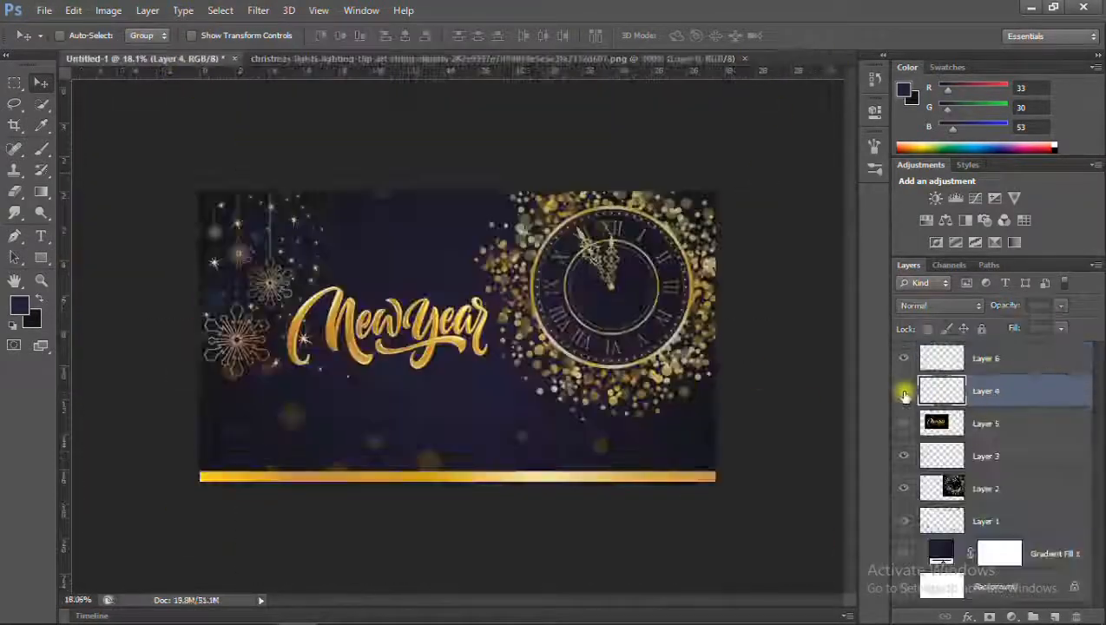
double_click(985, 358)
type("gold s")
double_click(996, 429)
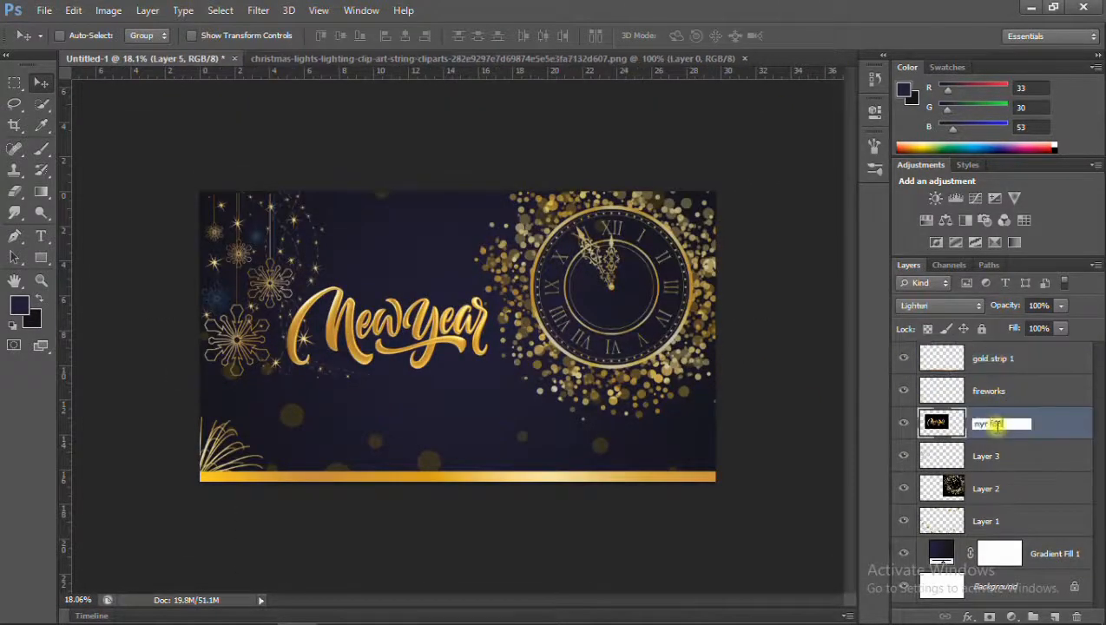
type("nyr font")
left_click(987, 461)
type("flakes")
double_click(988, 488)
type("clock")
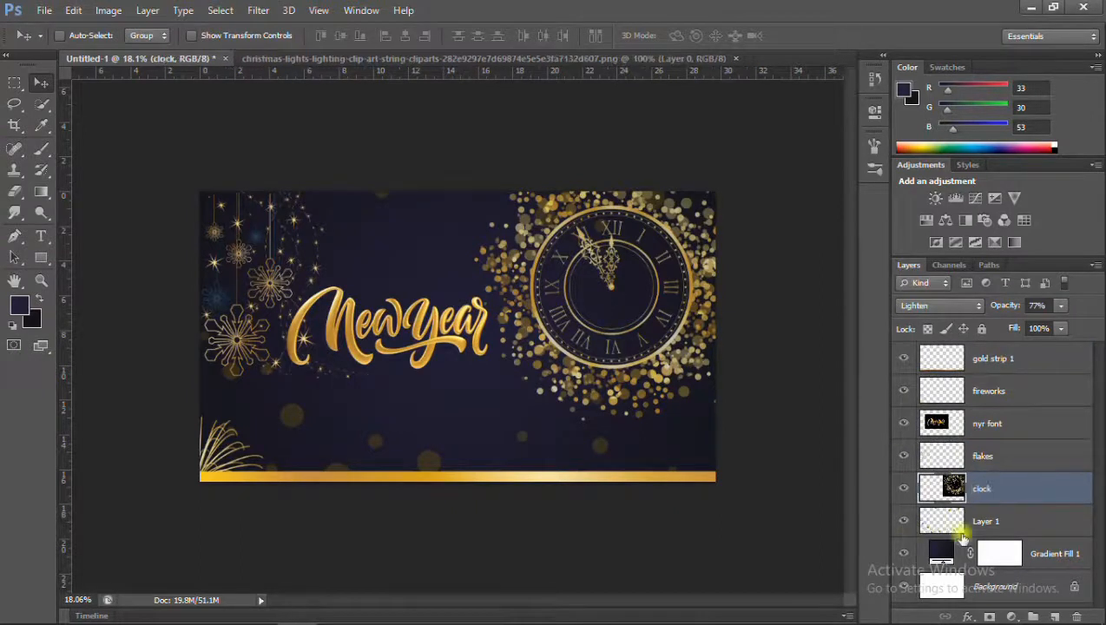
Rename Layer 1 as dots, and fit a second gold strip along the banner's bottom edge on a new top layer.
left_click(962, 521)
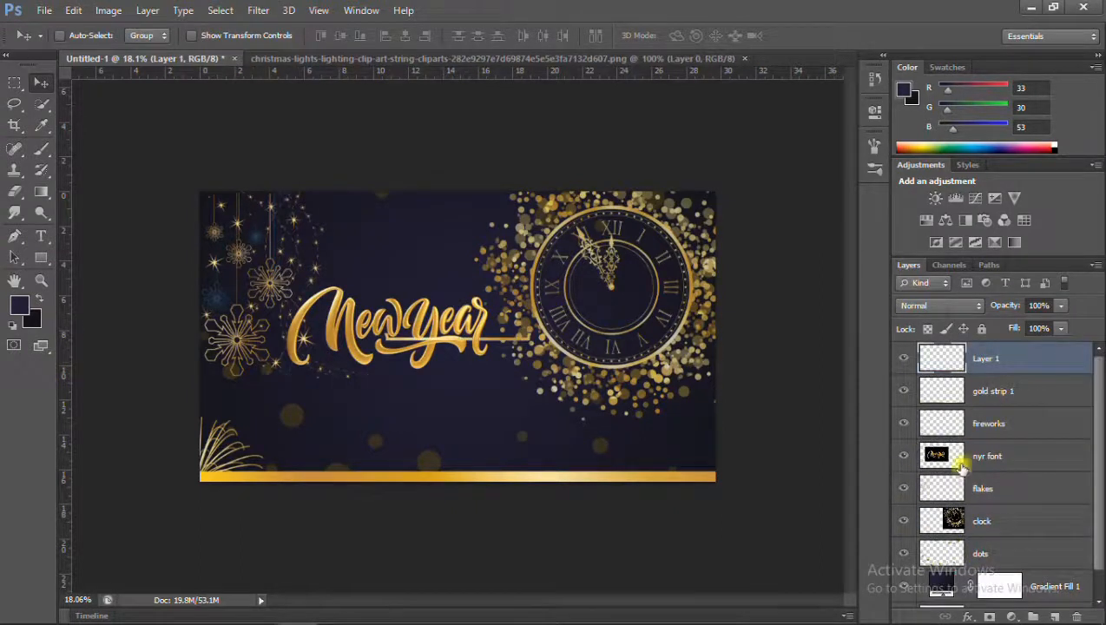
key("ctrl+t")
left_click_drag(712, 343, 742, 478)
key("Return")
left_click(903, 357)
left_click(903, 357)
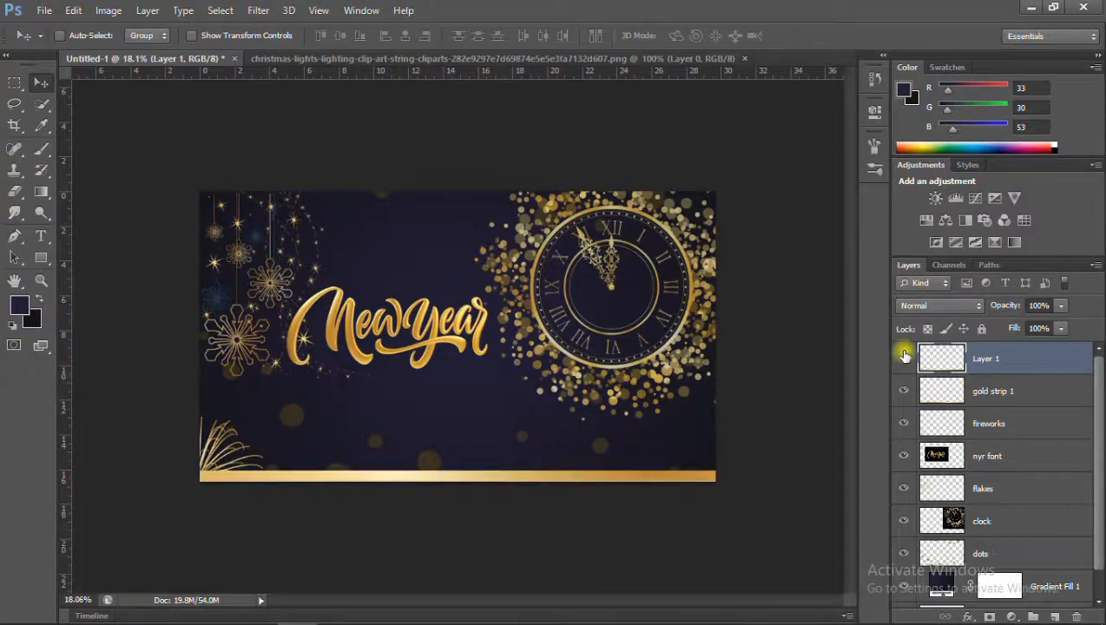
Delete the gold strip 1 layer and rename the new strip's layer as gold strip.
left_click(998, 390)
key("Delete")
double_click(982, 359)
type("gold strio")
key("ctrl+t")
scroll(629, 474, "up", 3)
scroll(546, 501, "down", 1)
key("alt+space")
key("Escape")
key("Escape")
scroll(452, 399, "down", 2)
scroll(428, 369, "up", 3)
scroll(427, 367, "down", 1)
Copy the whole Christmas lights image into the banner, and scale and place it along the upper-left edge above the snowflakes.
left_click(509, 59)
key("ctrl+a")
key("ctrl+c")
left_click(748, 59)
key("ctrl+v")
key("ctrl+t")
left_click_drag(505, 344, 421, 189)
left_click_drag(536, 218, 473, 199)
key("Return")
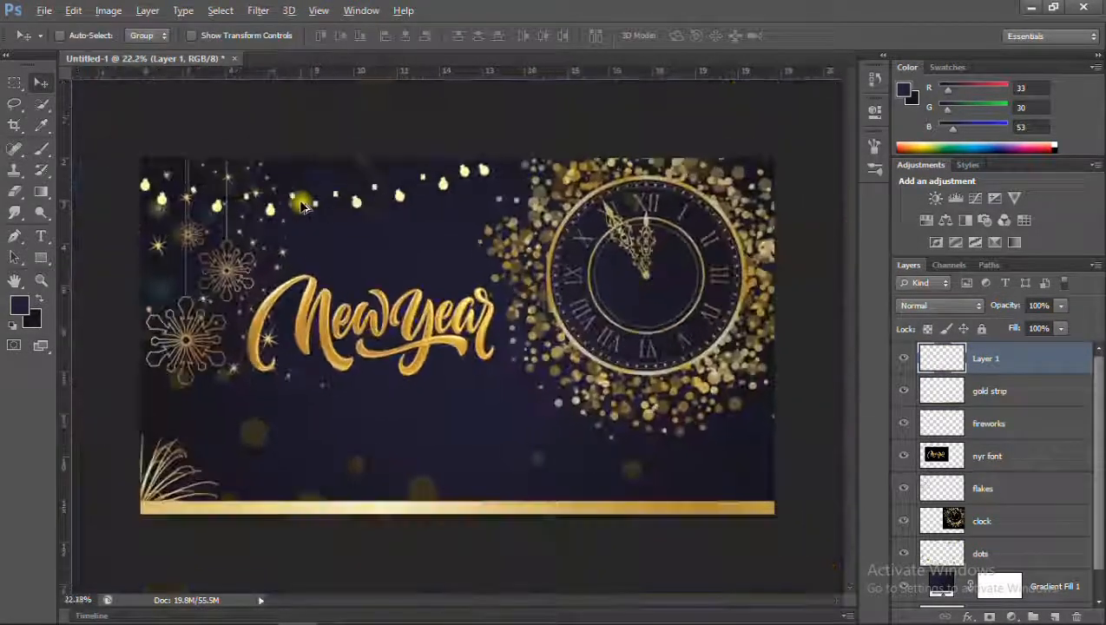
Rename the Christmas lights layer as string light.
scroll(188, 197, "up", 3)
scroll(187, 197, "down", 3)
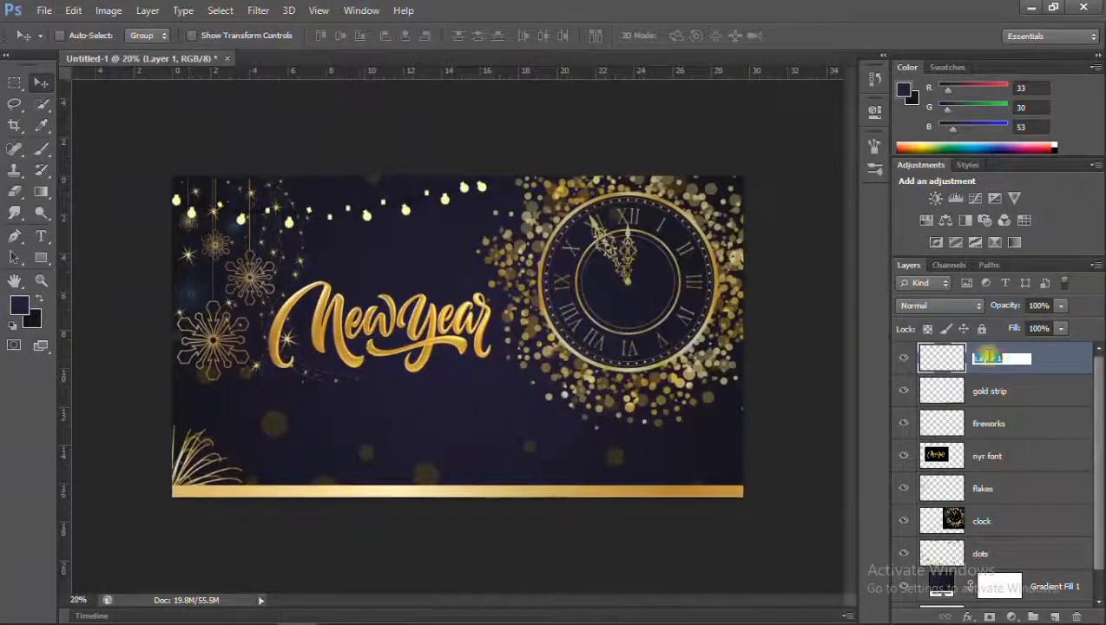
type("t")
key("Return")
Open the champagne glass, champagne bottle and gold ball images, and return to the banner.
scroll(347, 288, "down", 1)
left_click(704, 174)
left_click(473, 286, "ctrl")
scroll(657, 282, "down", 1)
left_click(679, 279, "ctrl")
scroll(679, 279, "down", 4)
scroll(679, 278, "up", 1)
left_click(695, 280, "ctrl")
left_click(746, 462)
key("ctrl+Tab")
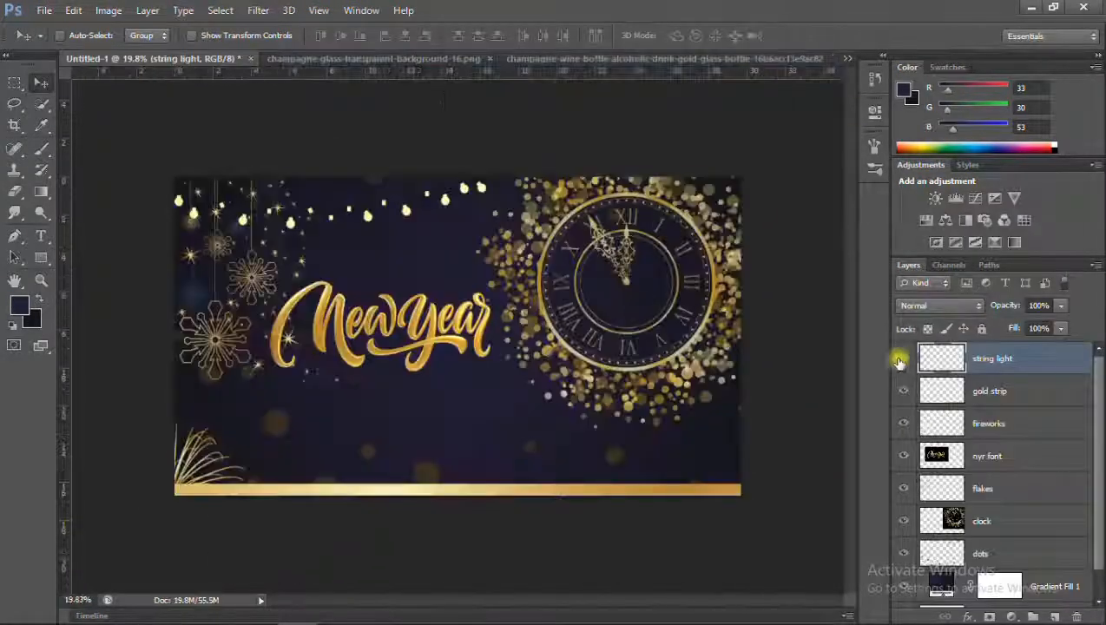
Try enlarging the string lights to about 106% and tilting them about -1.55° at the banner's upper left.
key("ctrl+t")
left_click_drag(509, 164, 508, 158)
left_click_drag(493, 222, 501, 225)
left_click_drag(476, 214, 447, 210)
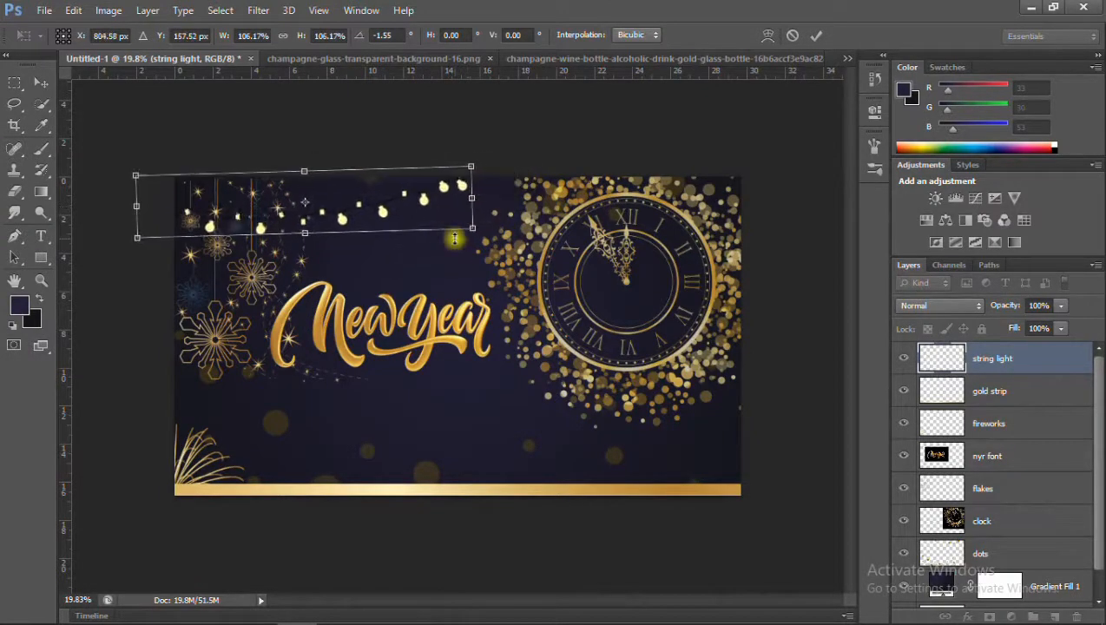
key("Return")
Look through the opened images, copy the champagne glass image into the banner and close its file.
left_click(373, 59)
left_click(599, 59)
left_click(848, 58)
left_click(764, 117)
left_click(847, 58)
left_click(747, 135)
left_click(848, 58)
left_click(696, 153)
key("ctrl+c")
key("ctrl+w")
key("ctrl+v")
Save the banner as nyr21.psd in New folder.
left_click(44, 10)
left_click(95, 201)
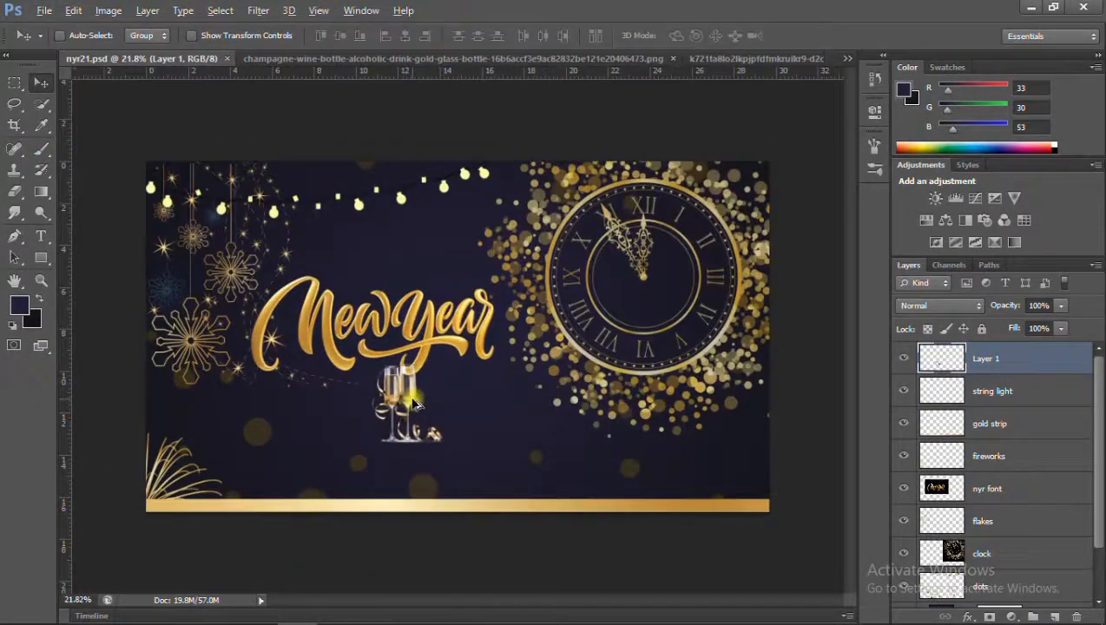
Resize the pasted champagne glass image (Layer 1) and position it below the New Year lettering.
key("ctrl+t")
left_click_drag(425, 456, 476, 469)
key("Return")
key("ctrl+t")
key("Return")
Add the gold champagne bottle with two glasses to the banner, hide Layer 1, and fit the bottle below the New Year lettering.
left_click(625, 59)
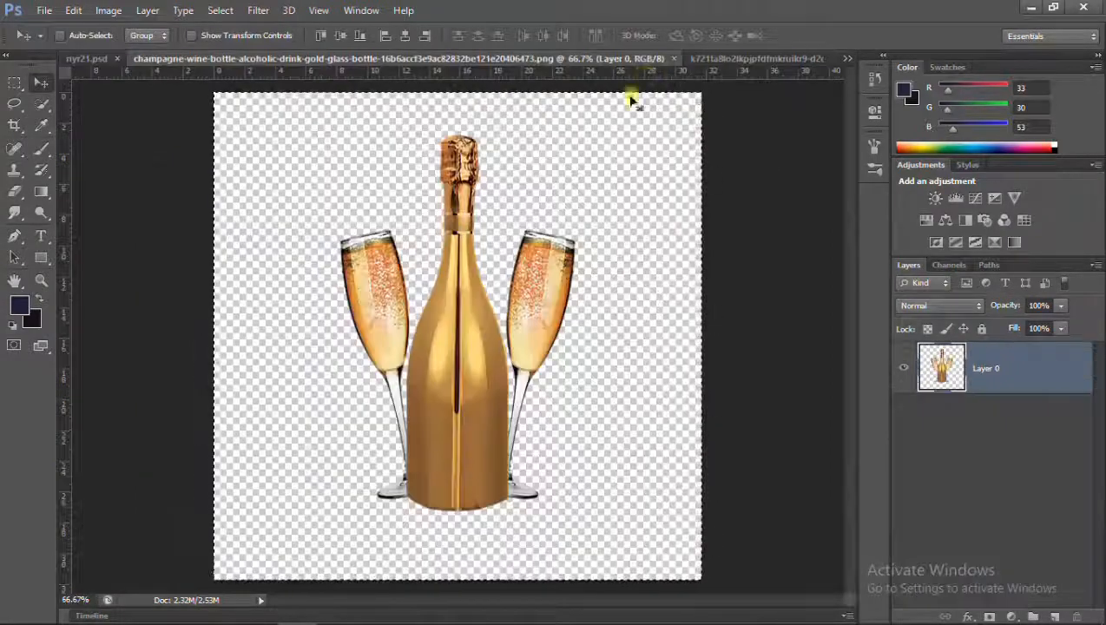
key("ctrl+w")
key("ctrl+v")
left_click(902, 390)
key("ctrl+t")
left_click_drag(497, 402, 516, 433)
left_click_drag(471, 389, 406, 426)
left_click_drag(451, 471, 437, 445)
left_click_drag(412, 427, 419, 458)
key("Return")
Paste the next pair of champagne glasses as Layer 3, hide Layer 2, and enlarge and position them below the lettering.
left_click(499, 59)
key("ctrl+a")
left_click(592, 59)
key("ctrl+v")
left_click(903, 390)
key("ctrl+t")
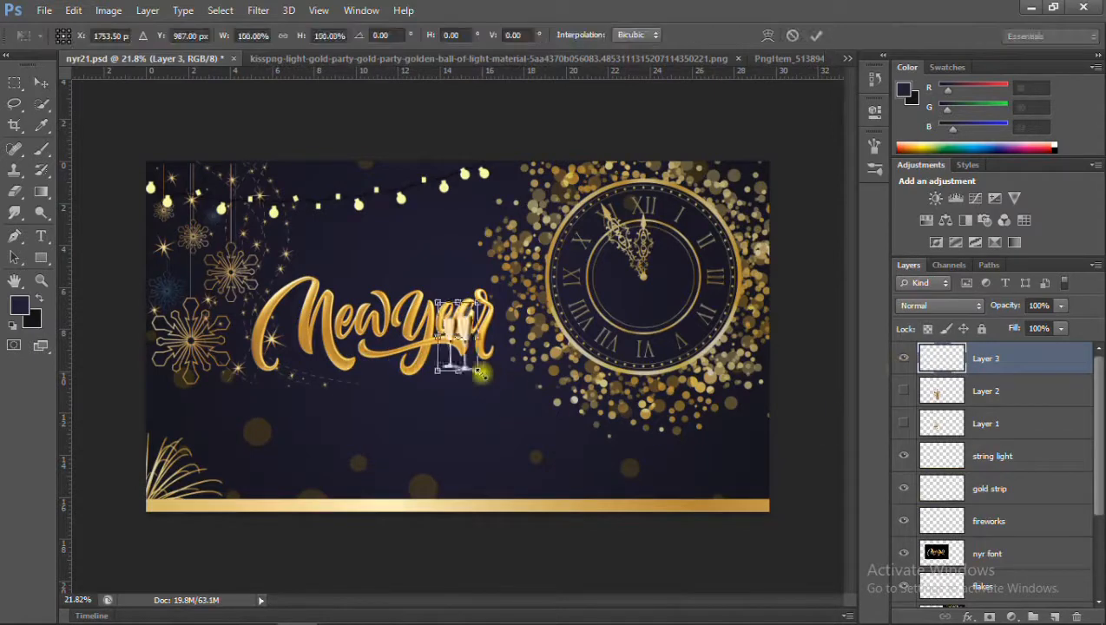
left_click_drag(480, 372, 504, 413)
left_click_drag(480, 365, 410, 417)
key("Return")
Paste the PngItem_5138946.png flutes with gold streamers as Layer 4, hide Layer 3, and fit the flutes below the lettering.
left_click(789, 59)
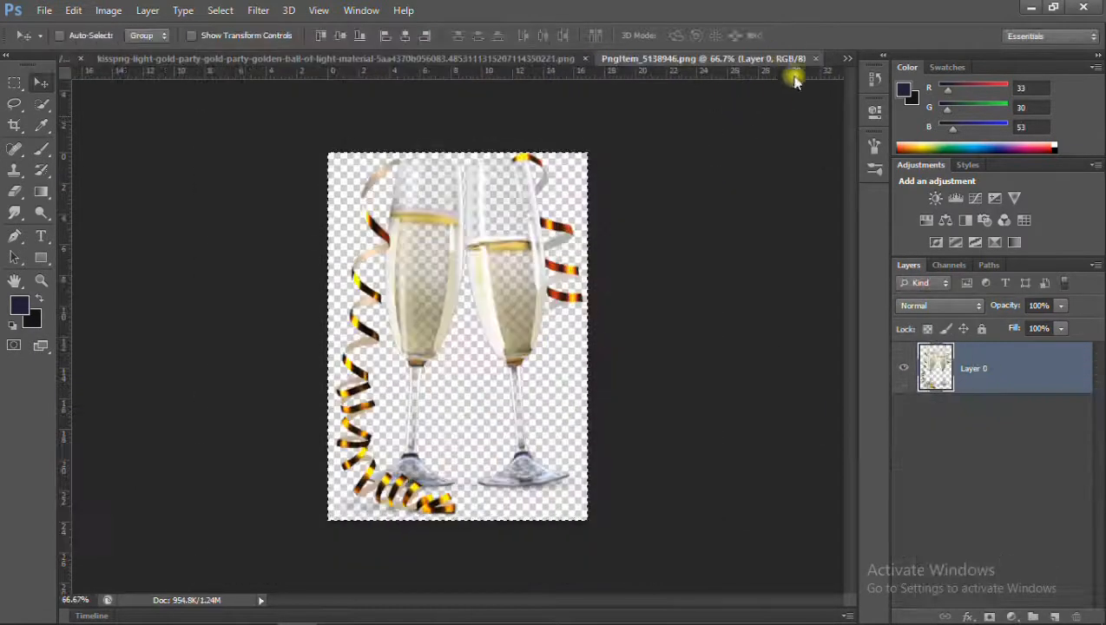
key("ctrl+a")
key("ctrl+c")
left_click(795, 59)
key("ctrl+v")
left_click(903, 391)
key("ctrl+t")
left_click_drag(416, 397, 371, 461)
left_click_drag(443, 381, 395, 398)
left_click_drag(452, 477, 435, 454)
left_click_drag(424, 413, 433, 434)
left_click_drag(446, 476, 446, 472)
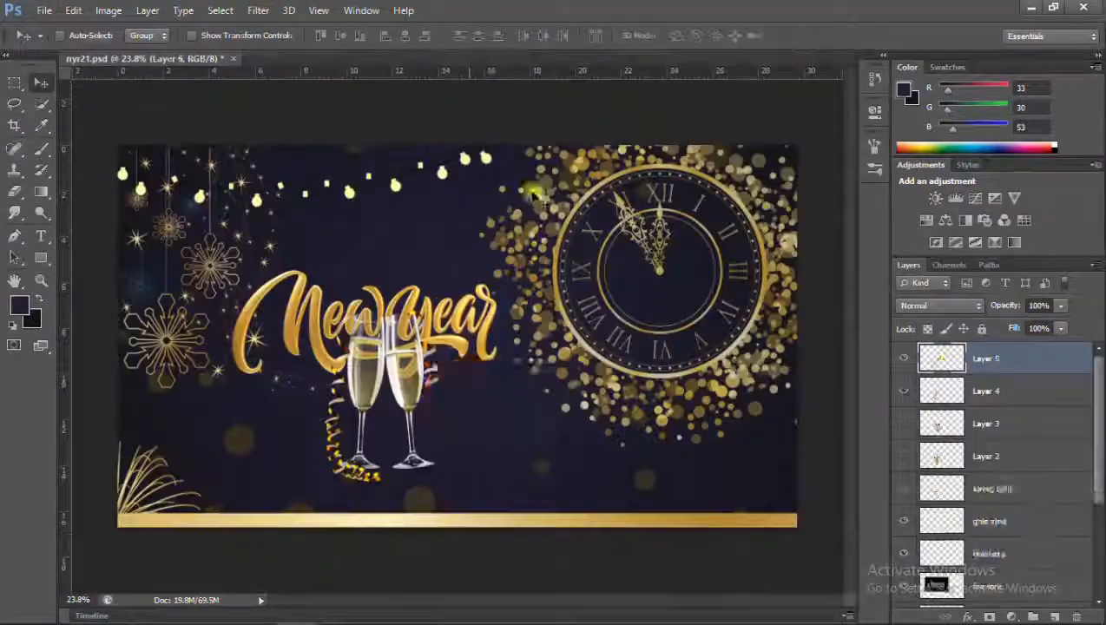
Paste the gold party ball into the banner and scale it down to about 76% beside the glasses' base.
key("ctrl+v")
key("ctrl+t")
left_click_drag(518, 463, 507, 454)
mouse_move(480, 439)
left_mouse_down()
mouse_move(469, 461)
mouse_move(472, 448)
left_mouse_up()
key("Return")
scroll(473, 454, "up", 1)
key("ctrl+t")
left_click_drag(511, 504, 499, 496)
left_click_drag(481, 489, 473, 493)
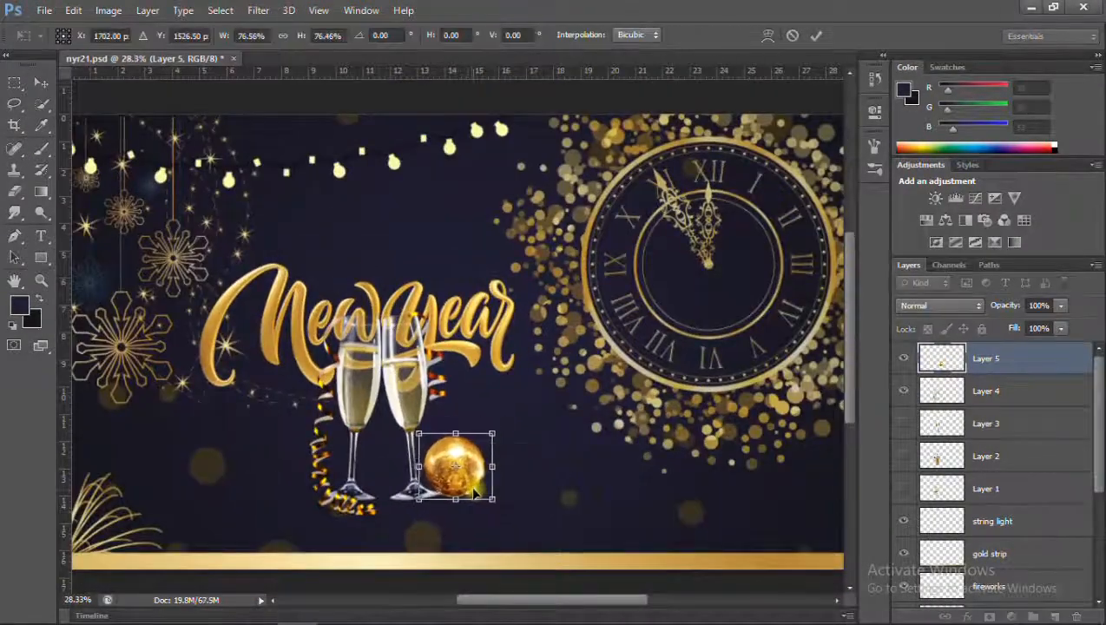
key("Return")
Move the gold ball layer (Layer 5) beneath the champagne layers, and shrink and shift the ball closer to the glasses.
left_click_drag(985, 358, 986, 504)
key("ctrl+t")
left_click_drag(478, 434, 450, 472)
key("Return")
Duplicate the gold ball to the top of the layer stack, and enlarge and place the copy in front of the smaller ball.
left_click_drag(979, 494, 982, 346)
key("ctrl+t")
left_click_drag(505, 431, 523, 416)
left_click_drag(504, 452, 480, 475)
key("Return")
scroll(473, 463, "up", 2)
scroll(471, 464, "down", 3)
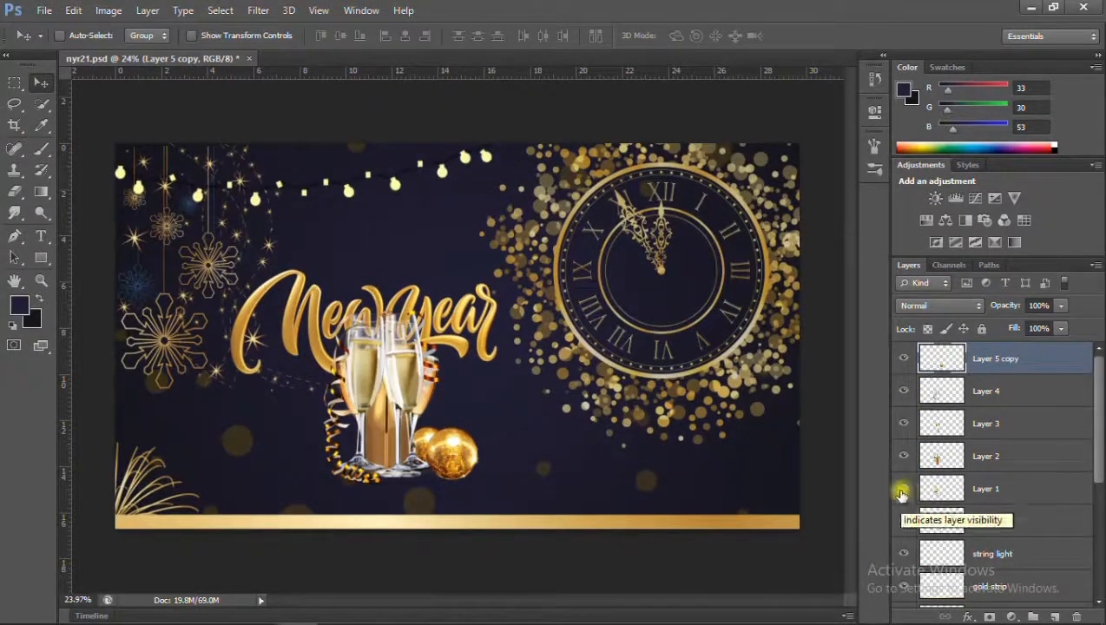
Compare the champagne layers by toggling their visibility, and show only Layer 2 with the bottle and two glasses.
left_click_drag(901, 400, 905, 521)
left_click(905, 460)
left_click(904, 399)
left_click(904, 400)
left_click(902, 426)
left_click(902, 426)
left_click(901, 397)
left_click(901, 397)
left_click(907, 460)
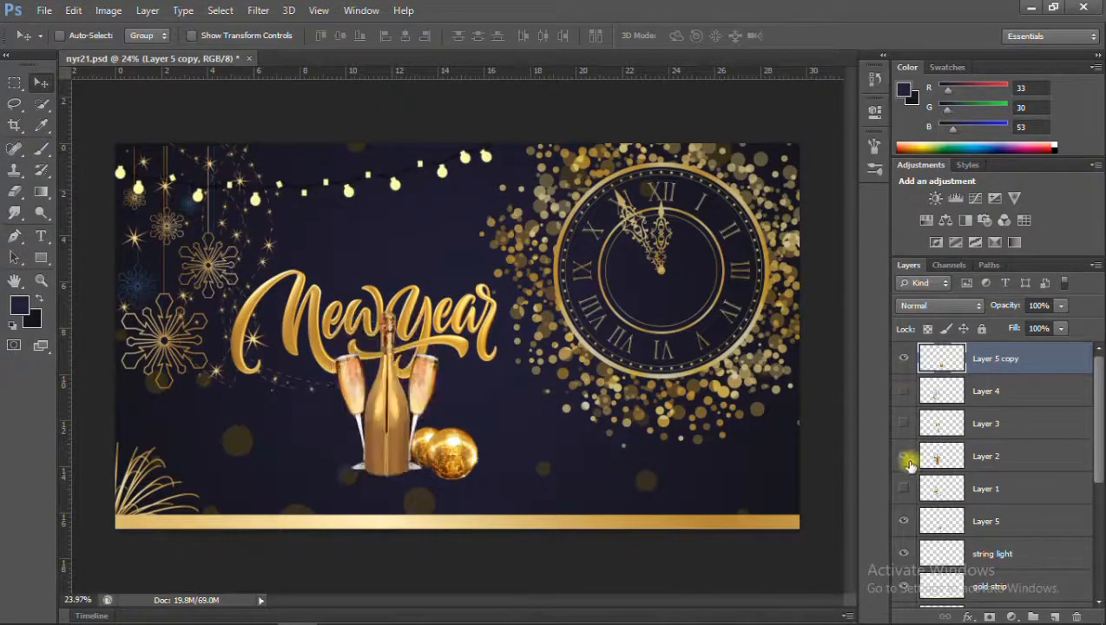
scroll(395, 369, "up", 7)
scroll(392, 450, "down", 7)
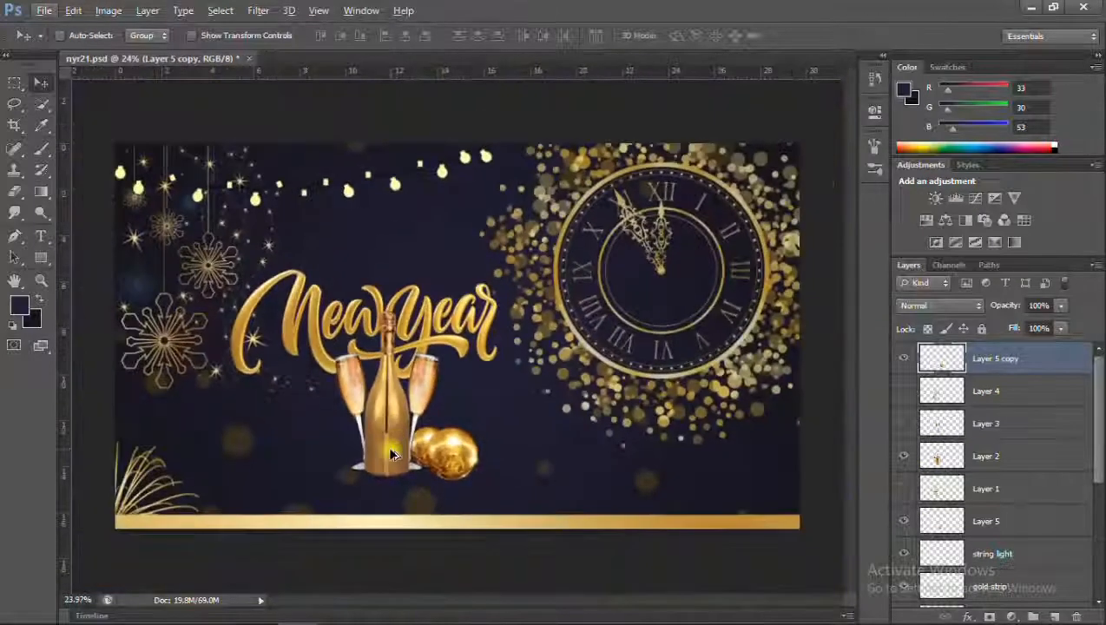
Compare the champagne alternatives in Layers 4, 3 and 2 once more and examine the bottle version up close.
left_click(905, 399)
left_click(905, 400)
left_click(904, 428)
left_click(904, 428)
left_click(906, 458)
left_click(907, 430)
left_click(907, 431)
left_click(908, 459)
scroll(353, 400, "up", 10)
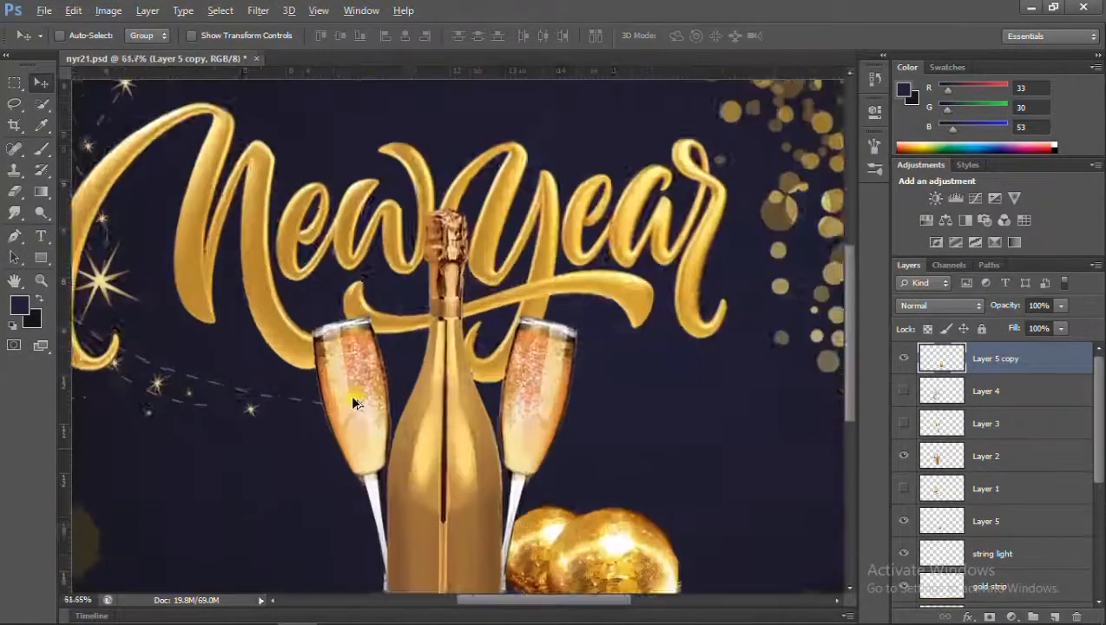
scroll(351, 403, "down", 11)
Delete the unused champagne Layers 4, 3 and 1, and rename Layer 2 as glasses.
left_click(929, 400)
left_click(989, 424, "ctrl")
left_click(1004, 499, "ctrl")
key("Delete")
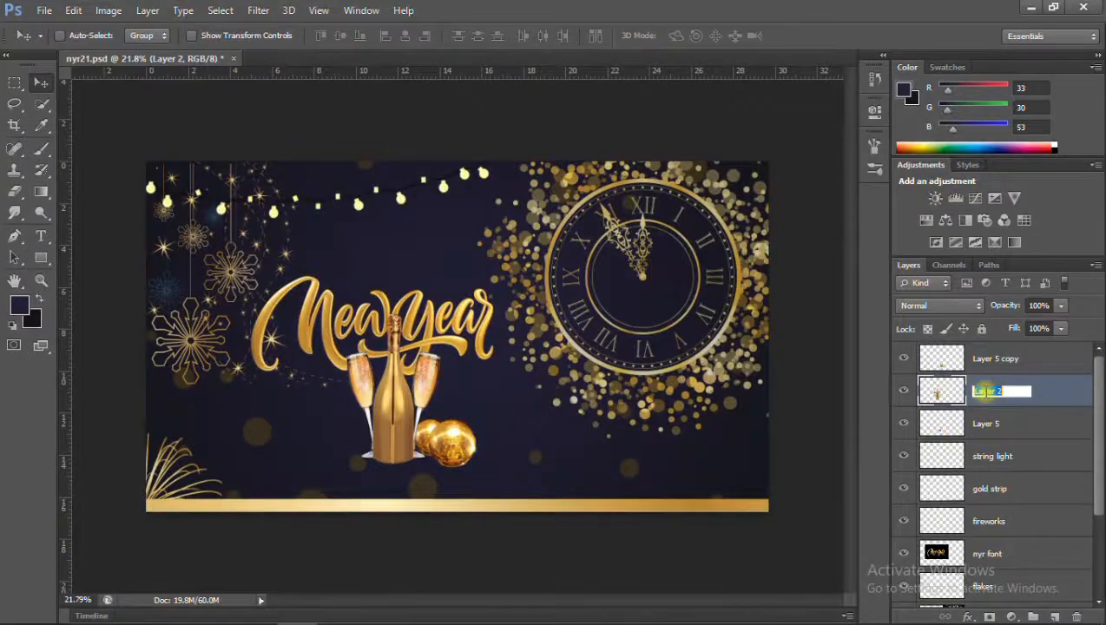
scroll(545, 476, "up", 2)
scroll(546, 475, "down", 1)
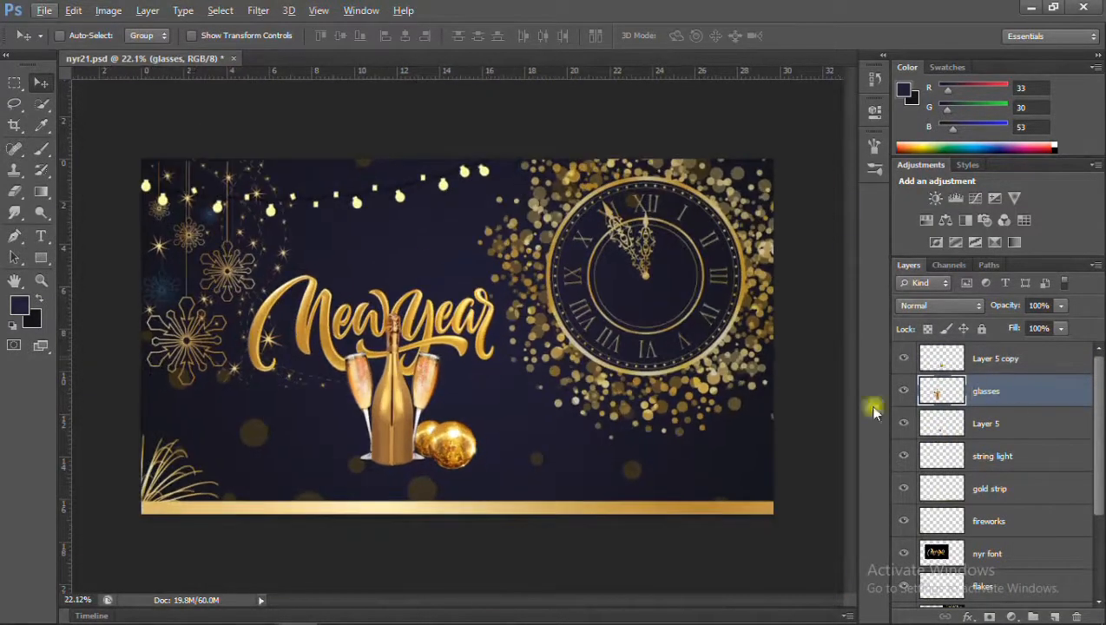
scroll(538, 365, "up", 1)
Open the gold confetti image and bring it into the banner as a new layer above Layer 5 copy.
left_click(994, 358)
left_click(48, 12)
left_click(59, 43)
scroll(591, 234, "down", 5)
scroll(591, 235, "up", 3)
double_click(464, 230)
left_click_drag(551, 356, 411, 269)
Scale the gold confetti to about 221% and place it flush with the banner's left, top and bottom edges.
key("ctrl+t")
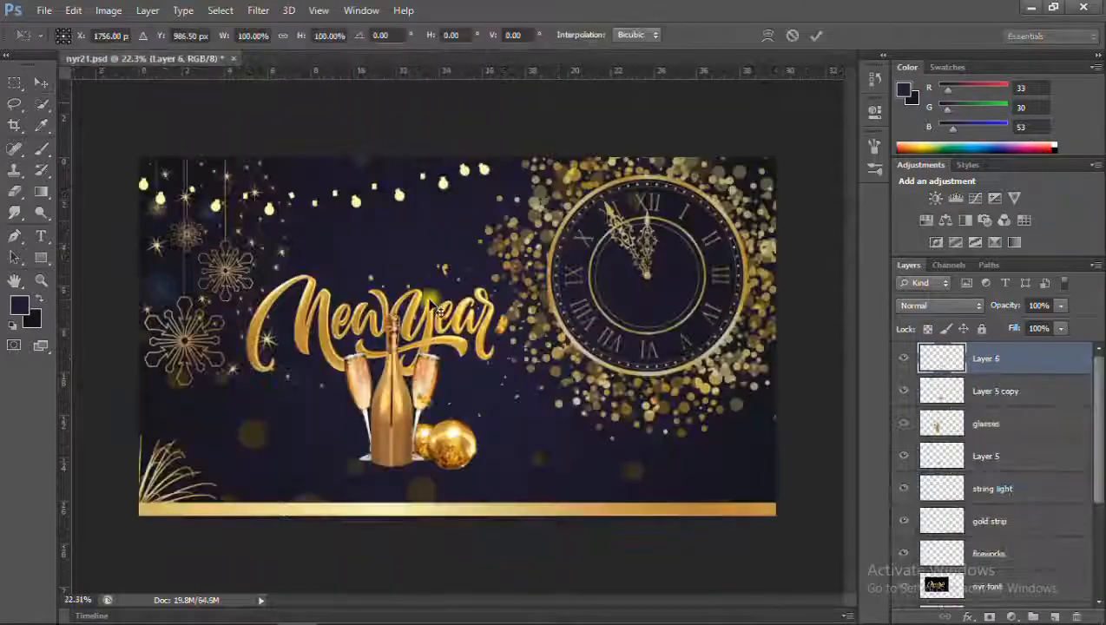
left_click_drag(547, 418, 671, 460)
left_click_drag(608, 443, 463, 418)
left_click_drag(486, 469, 512, 489)
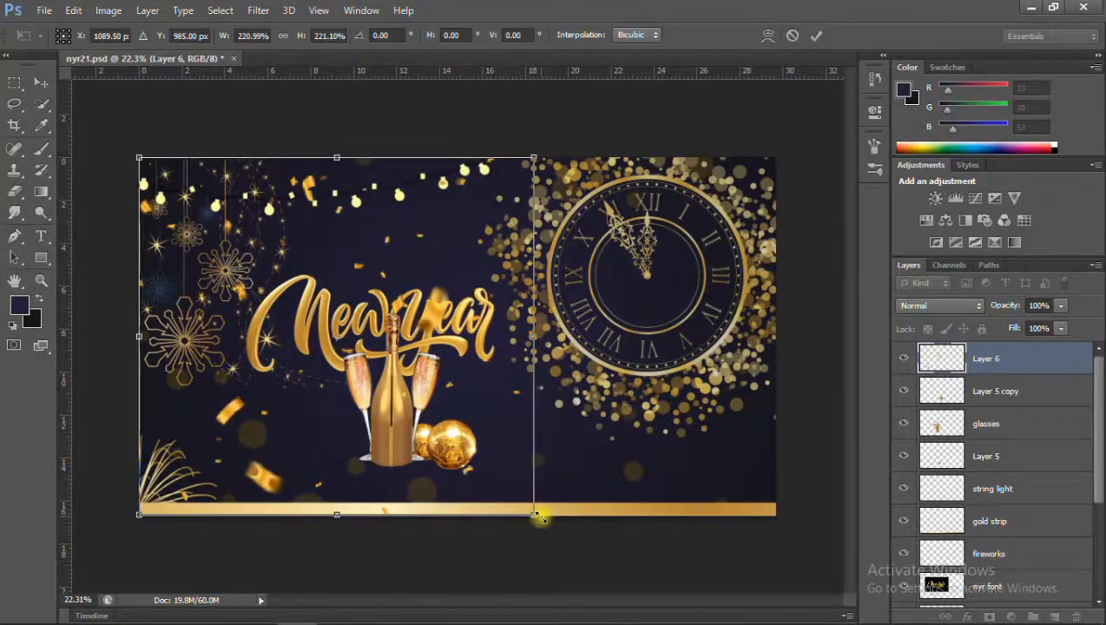
key("Return")
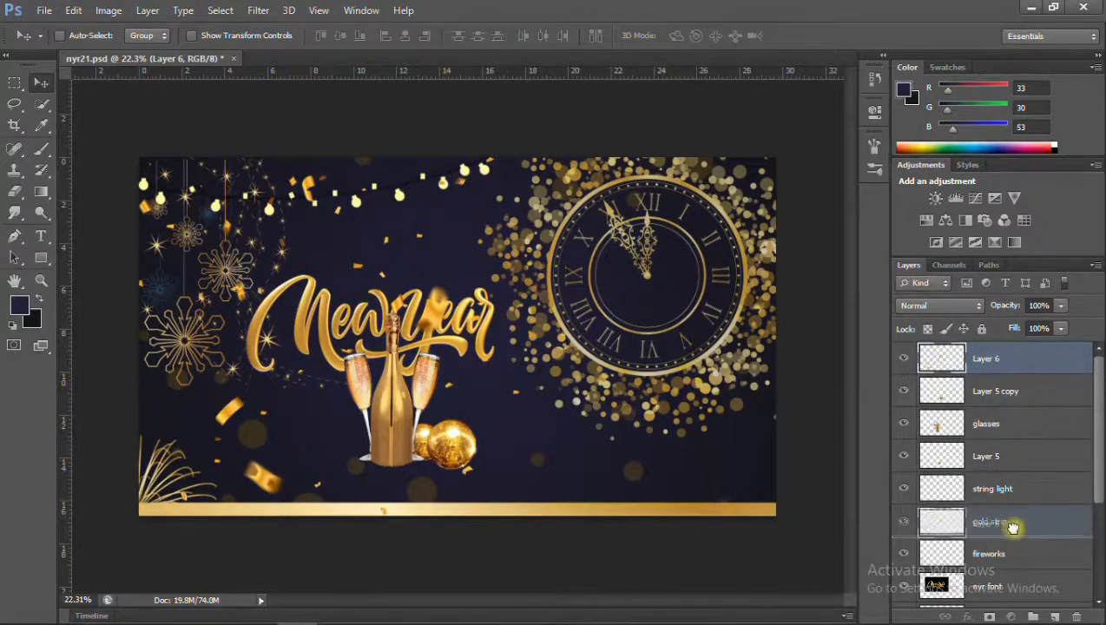
Move the confetti layer (Layer 6) between string light and gold strip, and place the nyr font layer directly above it.
left_click_drag(1013, 527, 1007, 507)
scroll(1024, 469, "down", 2)
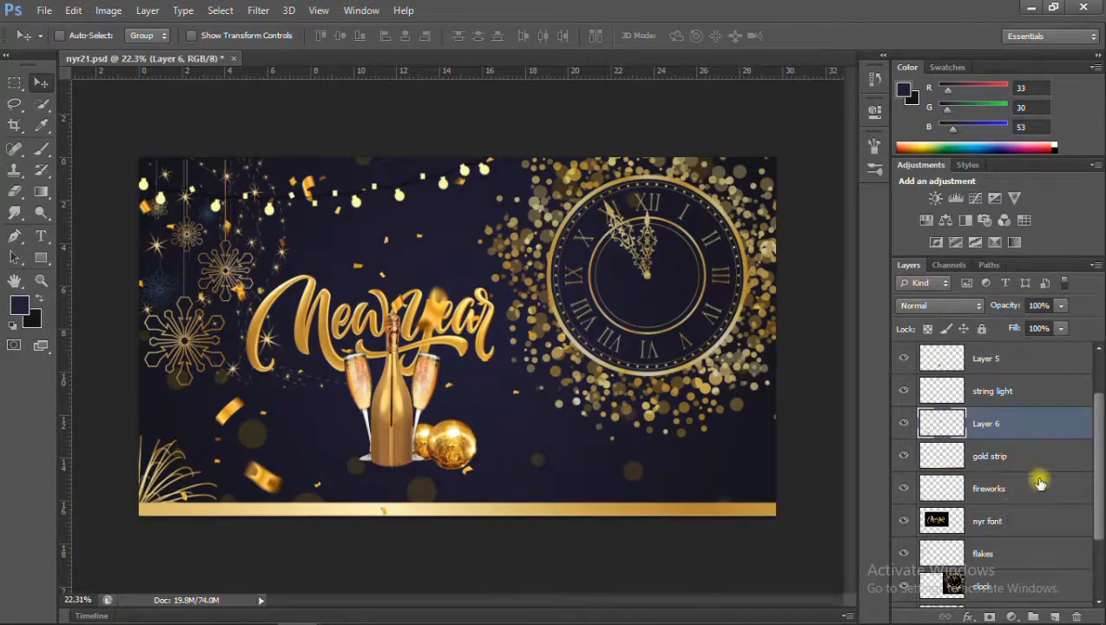
scroll(413, 346, "up", 6)
scroll(414, 345, "down", 3)
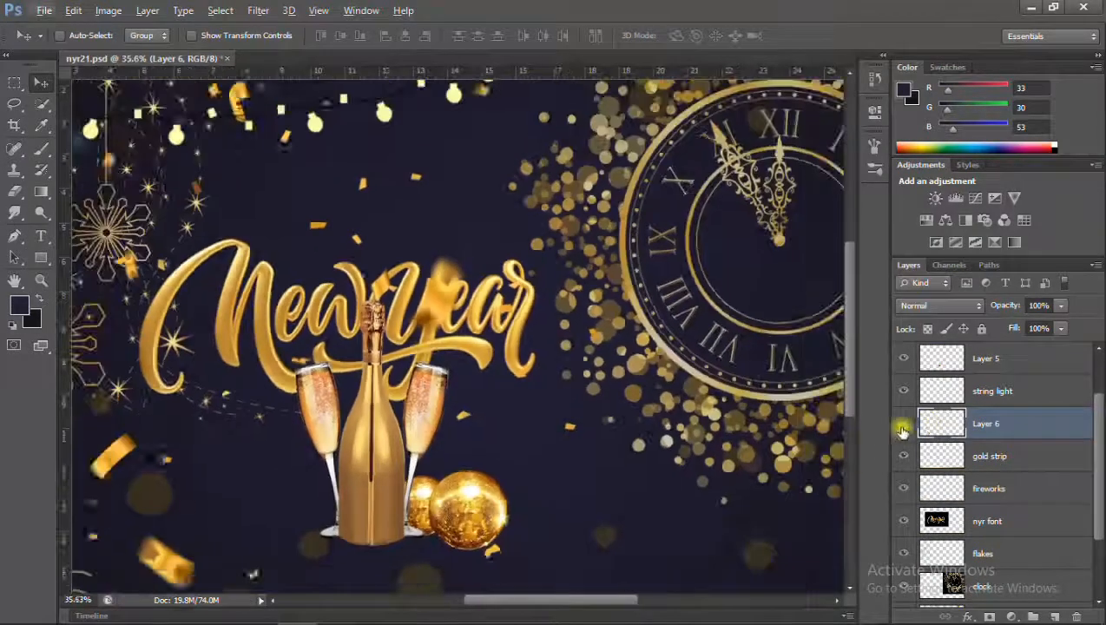
left_click_drag(988, 406, 988, 417)
scroll(411, 351, "up", 5)
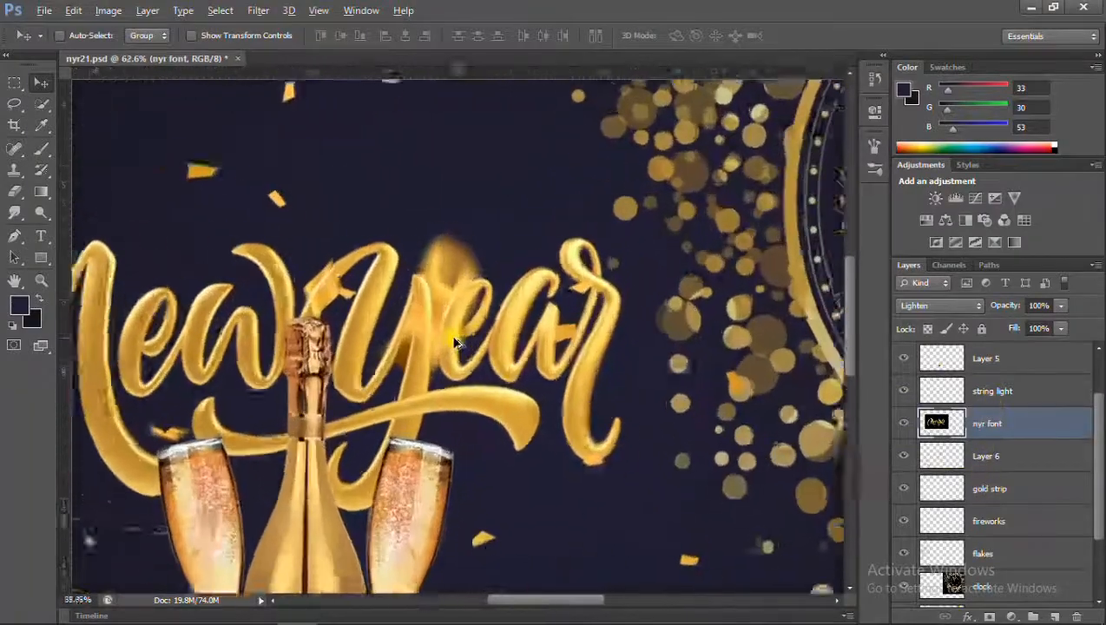
Fade the blurred gold confetti covering the lettering on Layer 6, using a soft 250 px eraser at 7% flow.
scroll(411, 351, "down", 3)
scroll(409, 350, "down", 2)
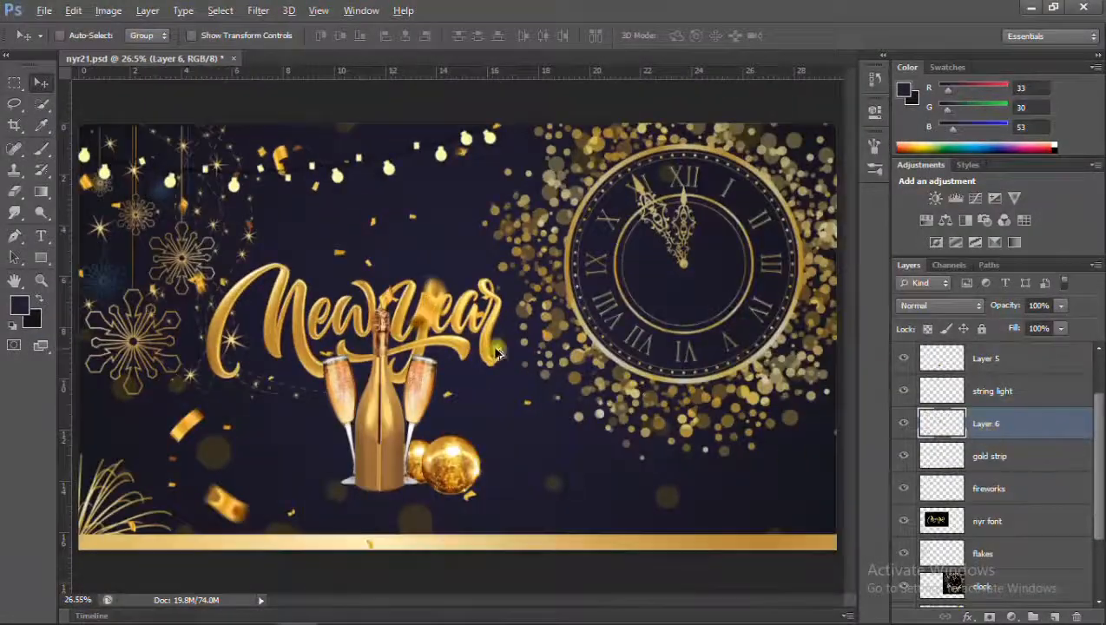
scroll(384, 304, "up", 3)
scroll(383, 304, "down", 3)
scroll(384, 304, "up", 5)
left_click(11, 196)
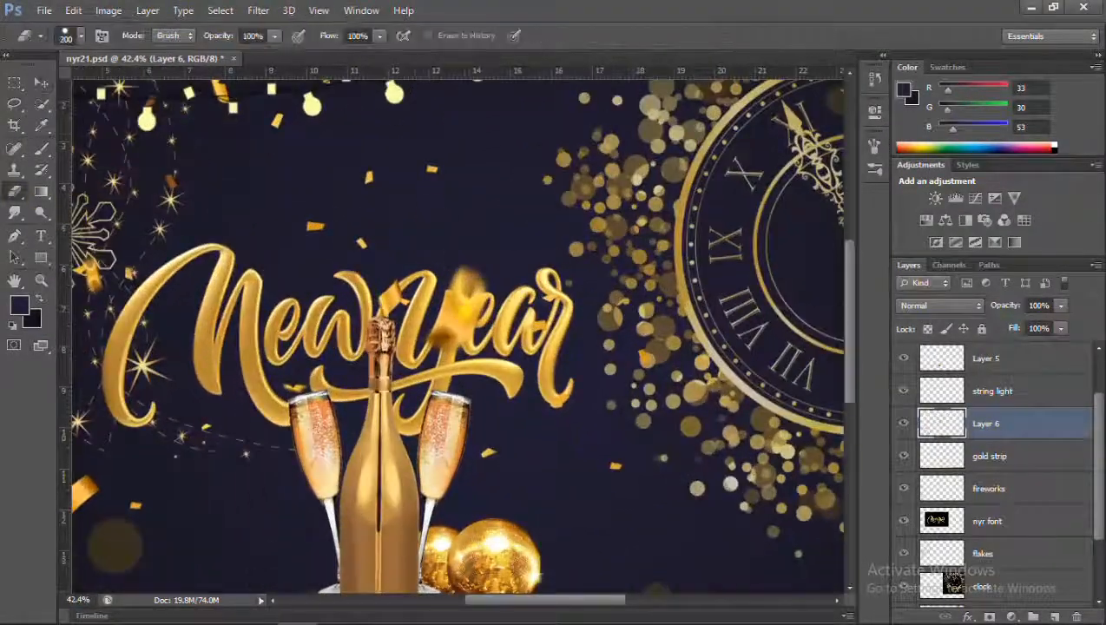
left_click(313, 53)
right_click(446, 210)
double_click(486, 328)
key("[")
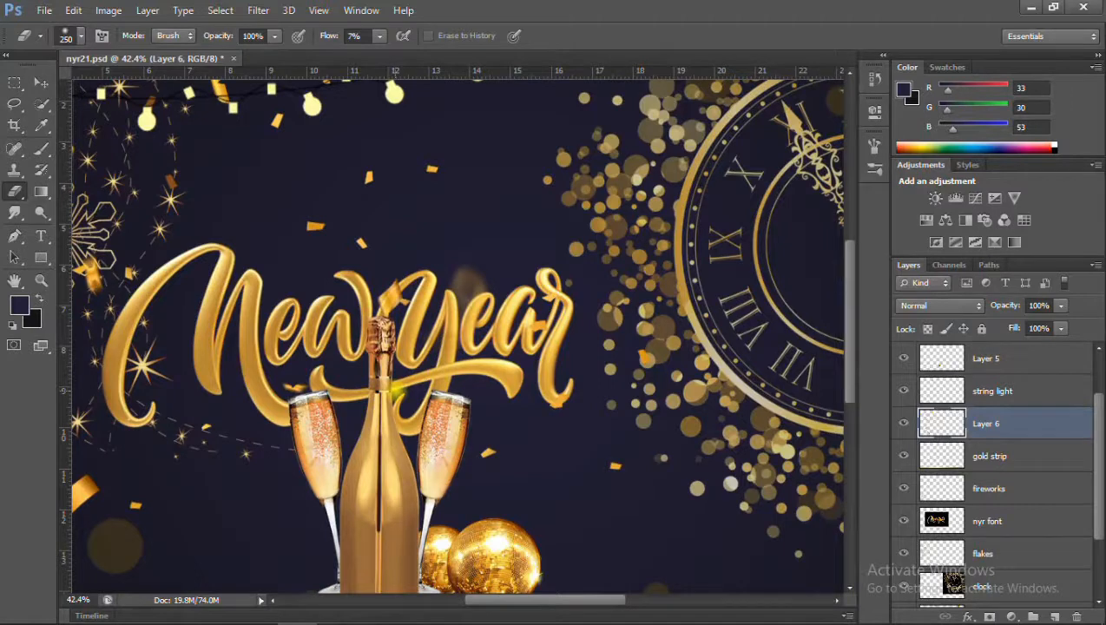
Erase the confetti covering the y's upper stroke with a 10 px eraser, lowering Layer 6's opacity while working and restoring it to 100%.
scroll(396, 310, "up", 4)
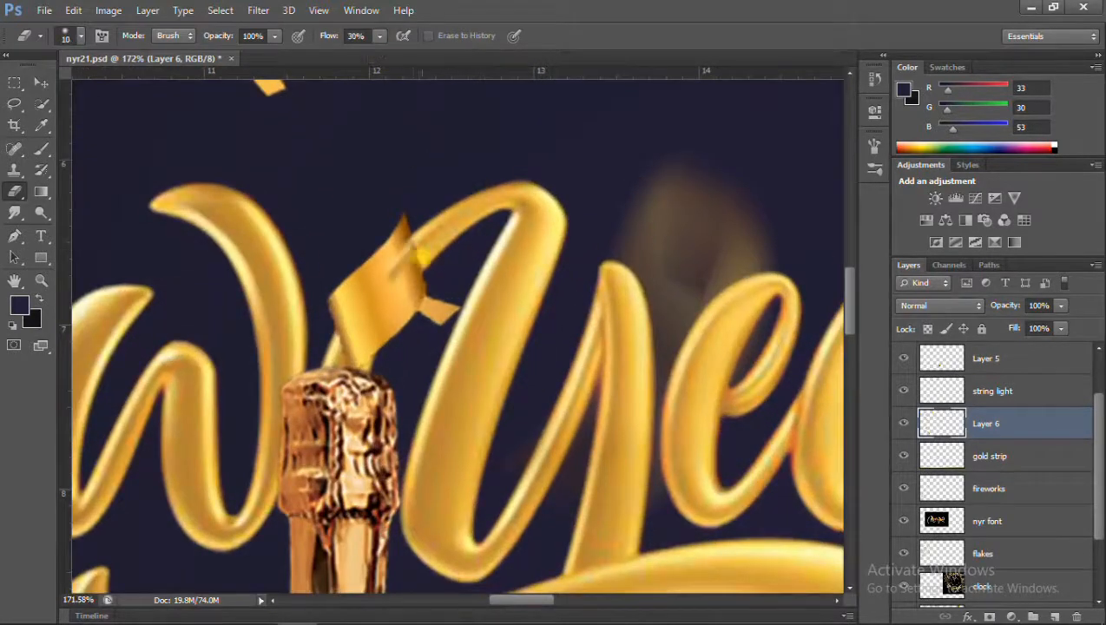
left_click_drag(1060, 306, 1006, 323)
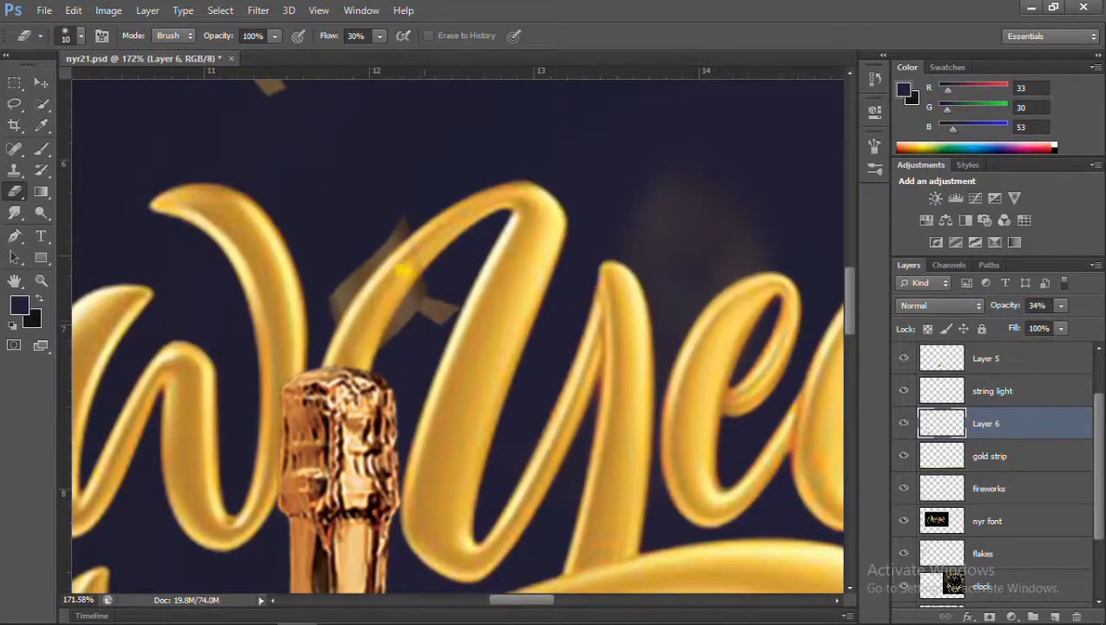
left_click_drag(1060, 306, 1057, 323)
left_click(407, 268)
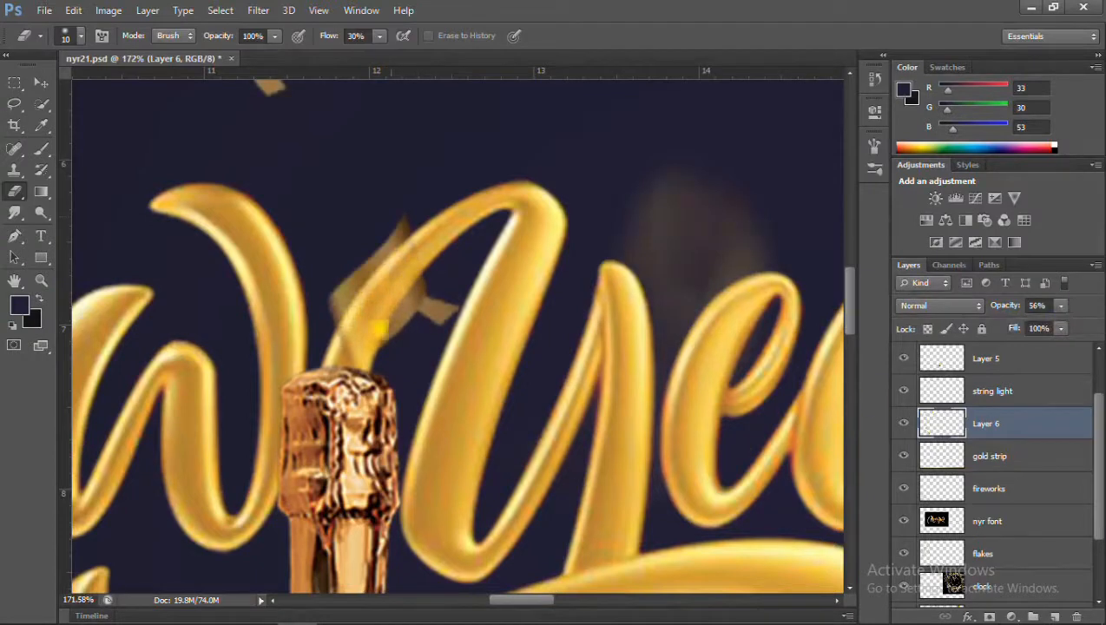
double_click(446, 386)
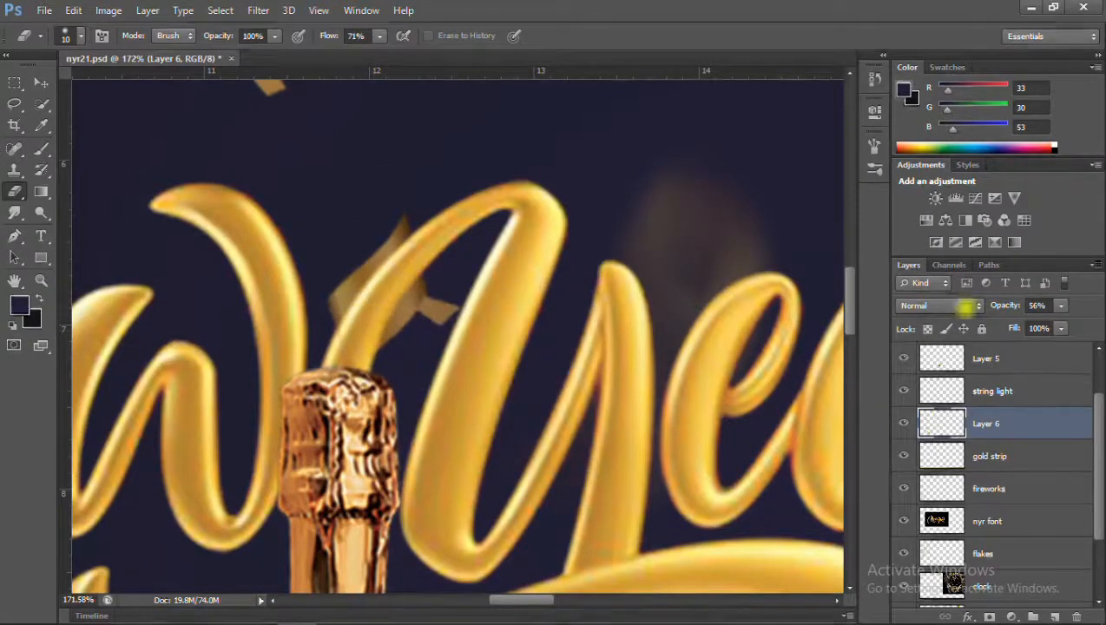
left_click(1061, 305)
left_click_drag(1056, 325, 1096, 327)
left_click(357, 337)
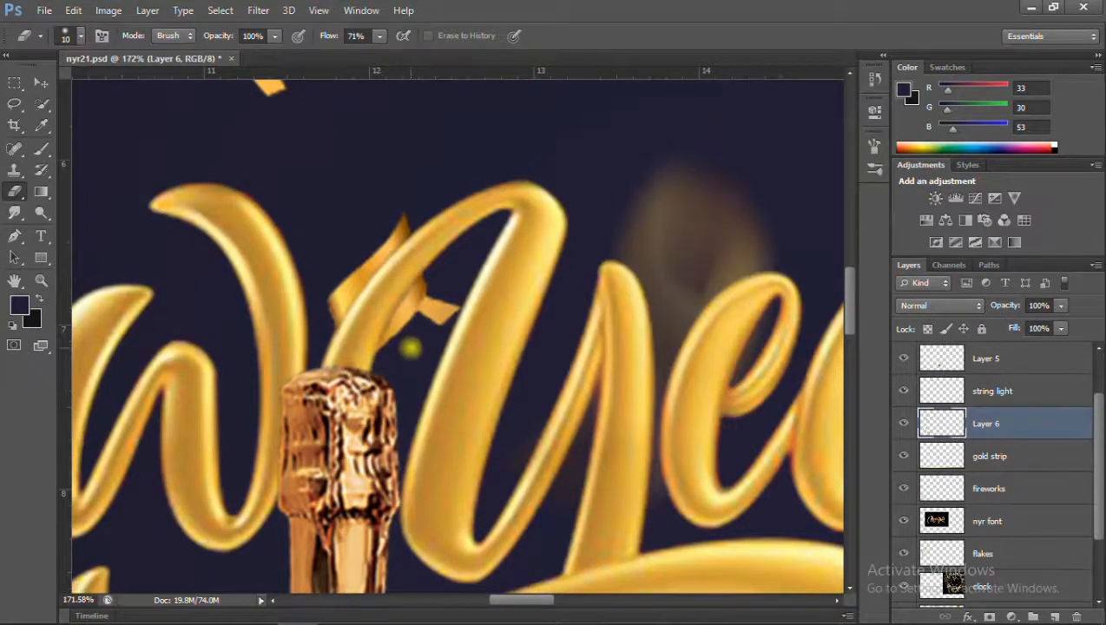
Erase the part of the confetti piece that overlaps the final r of the lettering.
scroll(398, 358, "down", 5)
scroll(636, 310, "up", 6)
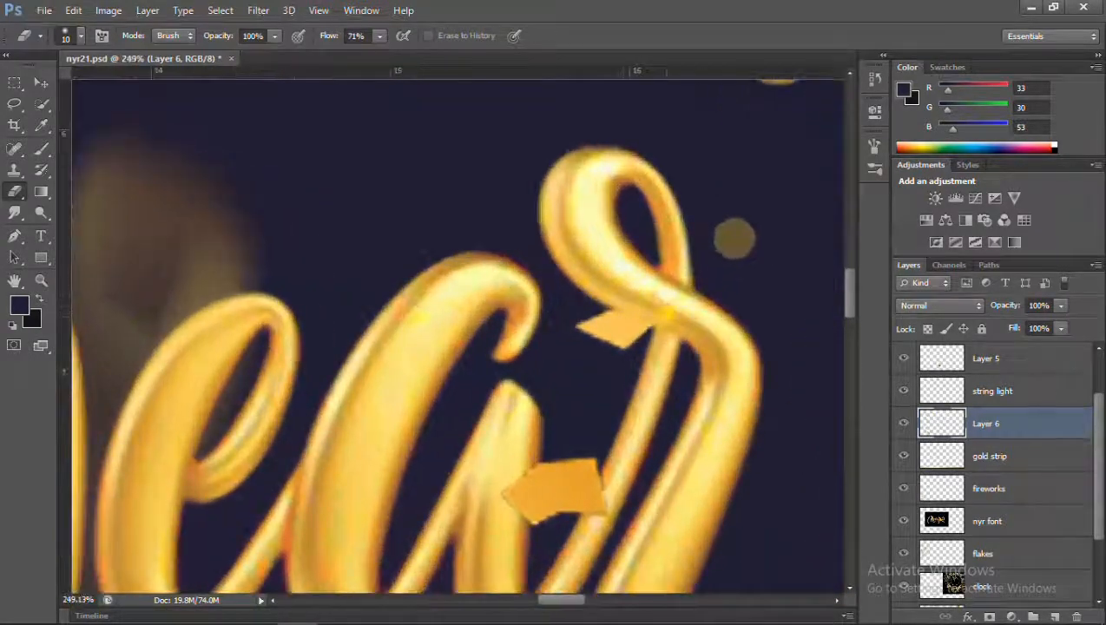
scroll(668, 326, "down", 10)
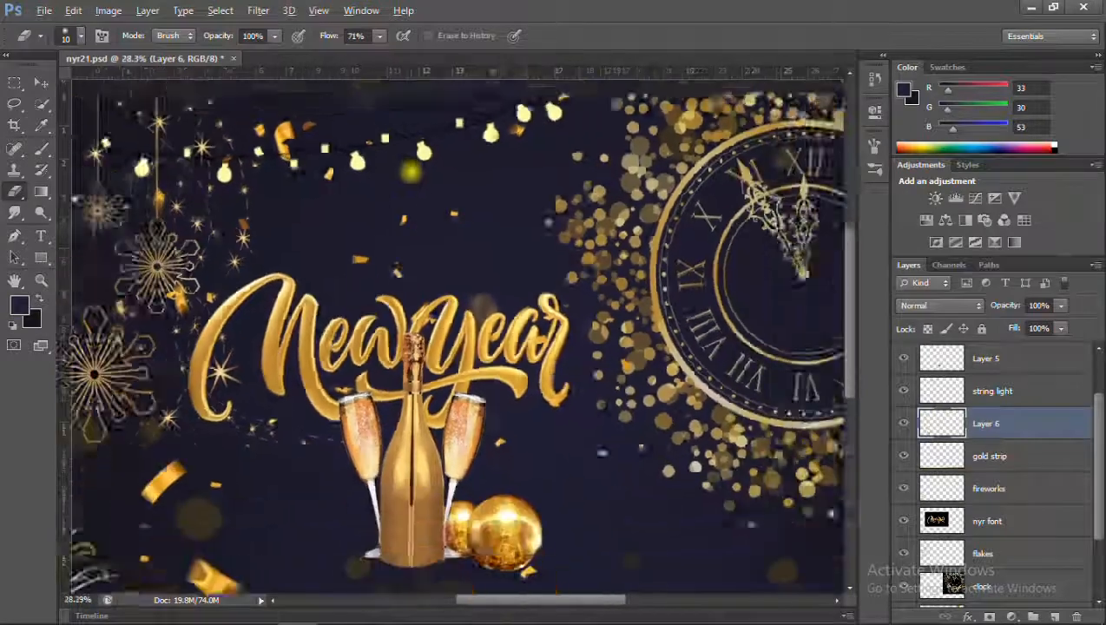
scroll(460, 347, "up", 1)
key("v")
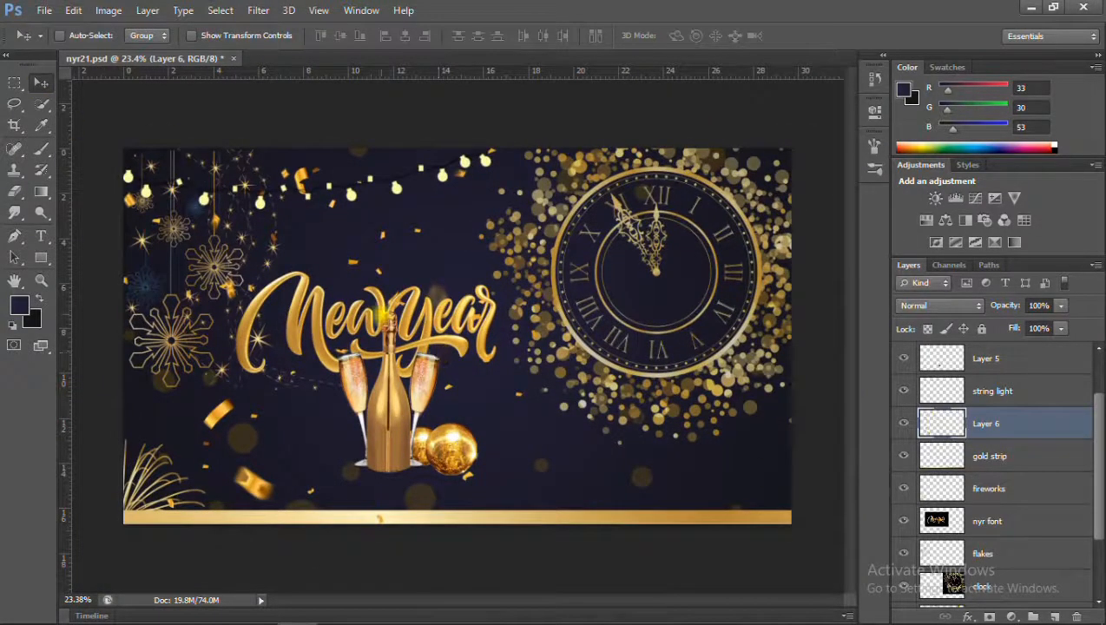
Rename Layer 5 copy as ball front and Layer 5 as ball behind.
scroll(1014, 518, "up", 2)
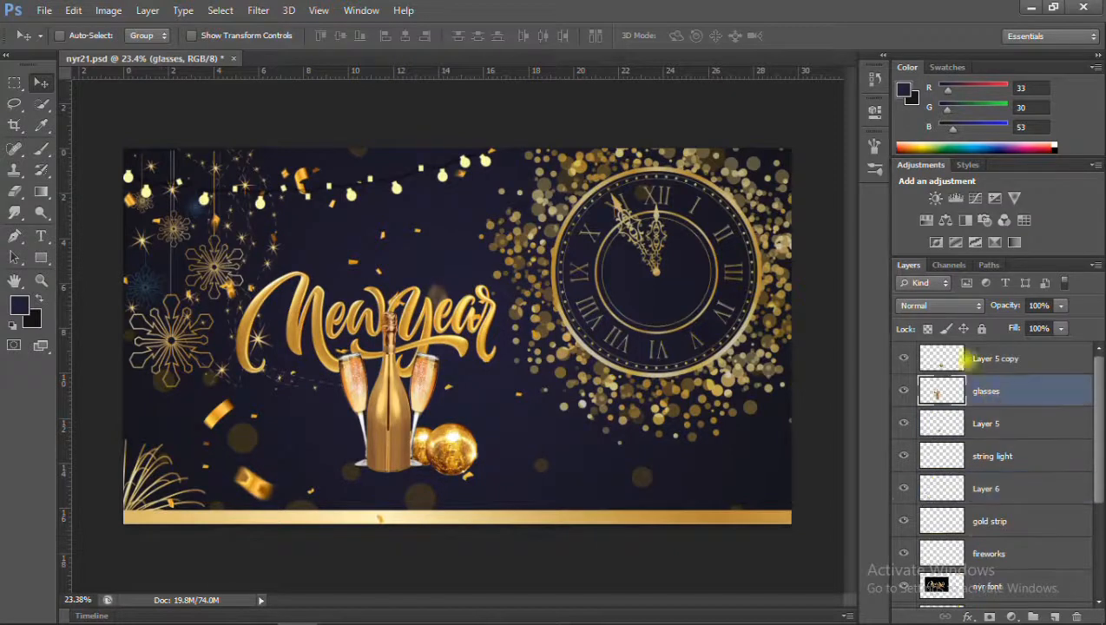
double_click(999, 359)
type("ball front")
left_click(992, 436)
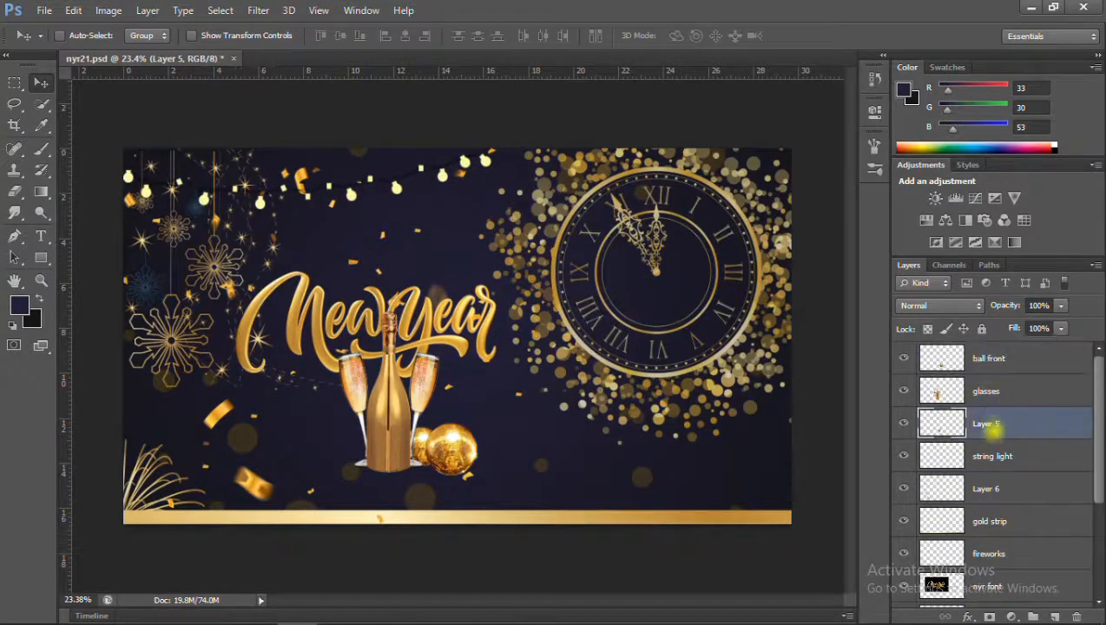
type("ball behind")
key("Return")
Rename Layer 6 as confetti and save the document.
scroll(990, 443, "down", 1)
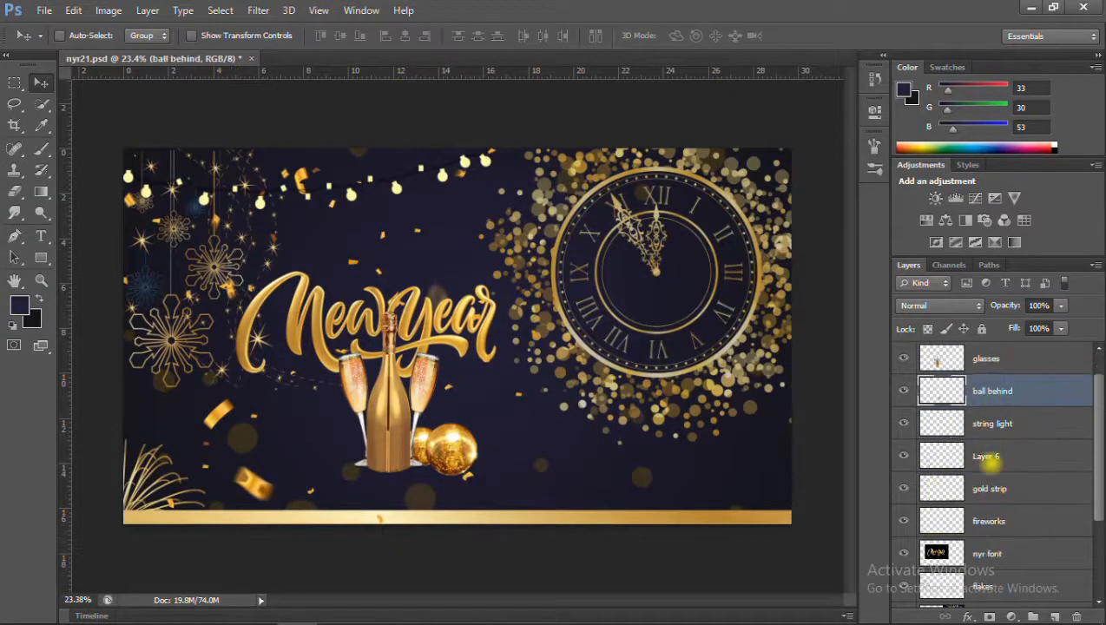
double_click(990, 459)
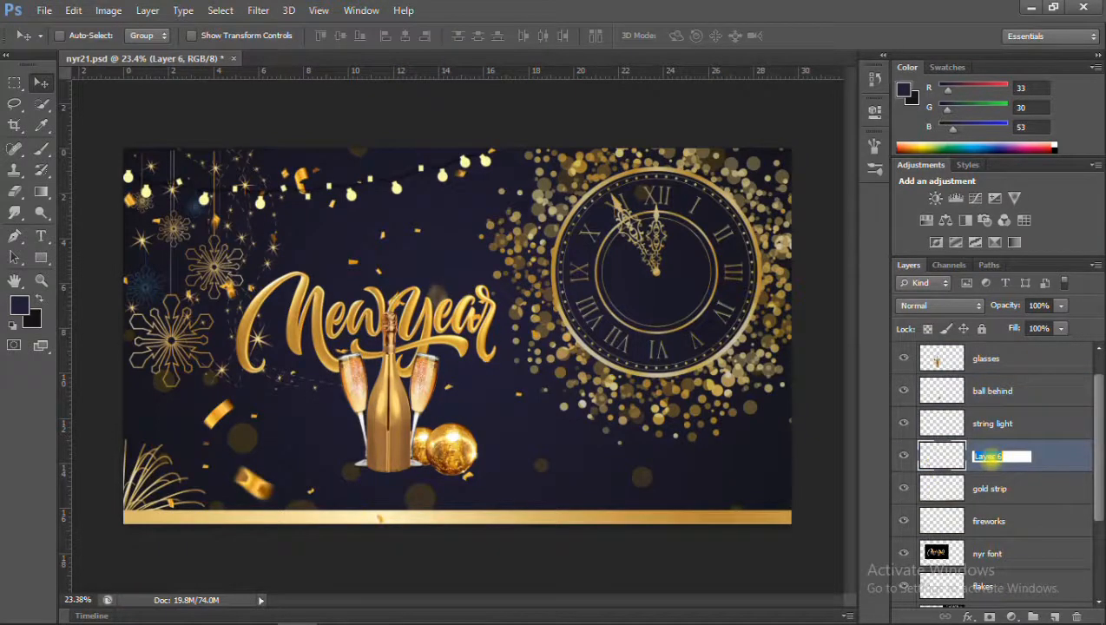
type("confetti")
key("Return")
scroll(987, 459, "down", 2)
key("ctrl+s")
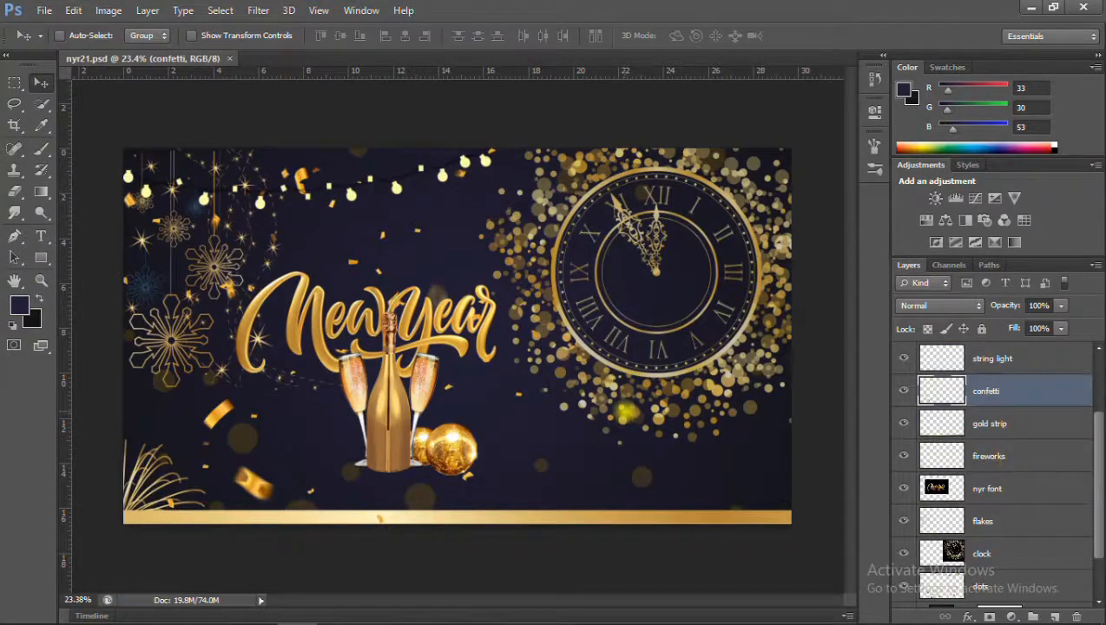
Delete the fireworks layer from the banner.
scroll(1027, 470, "up", 1)
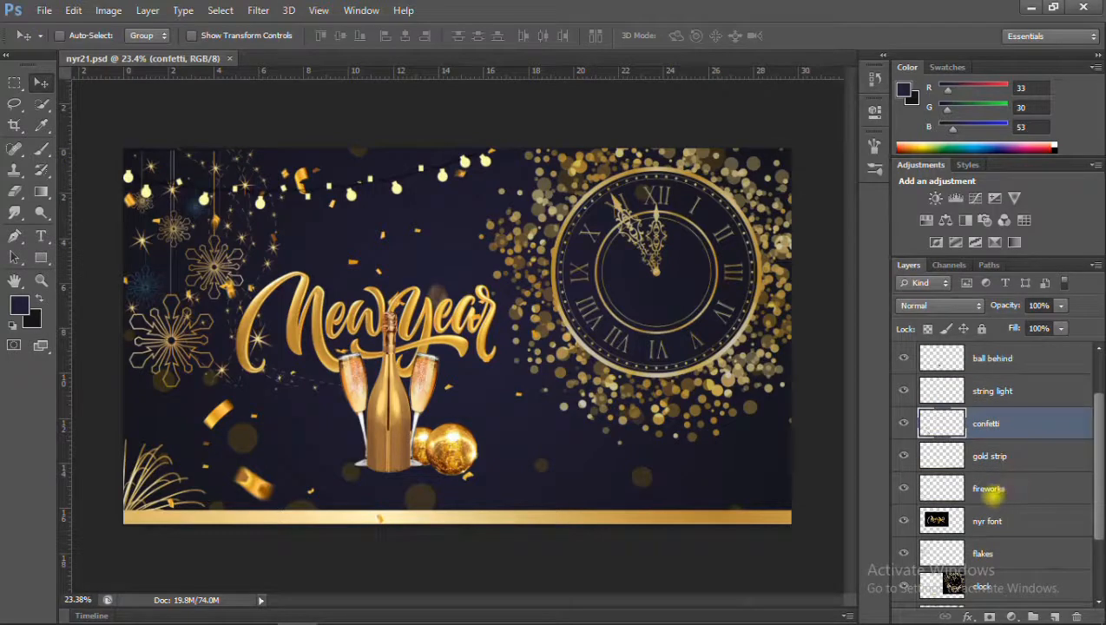
left_click(1006, 491)
key("Delete")
Merge the ball front, glasses and ball behind layers into one layer.
left_click(1002, 423)
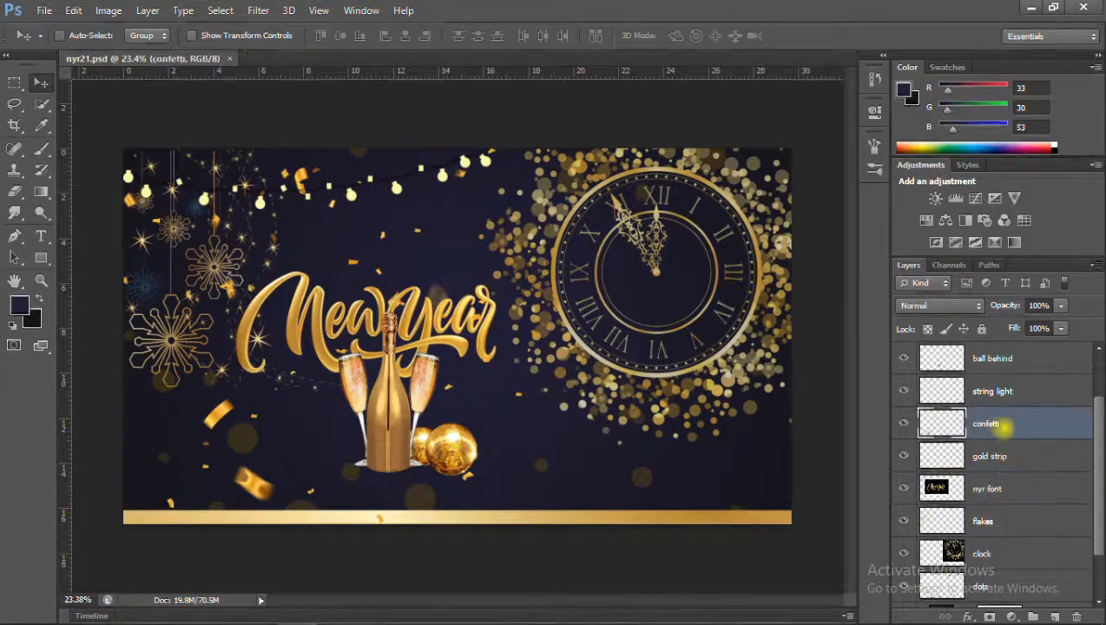
left_click(995, 393)
scroll(992, 391, "up", 1)
left_click(992, 389)
scroll(994, 391, "up", 1)
left_click(997, 398)
left_click(996, 366)
left_click(993, 424, "shift")
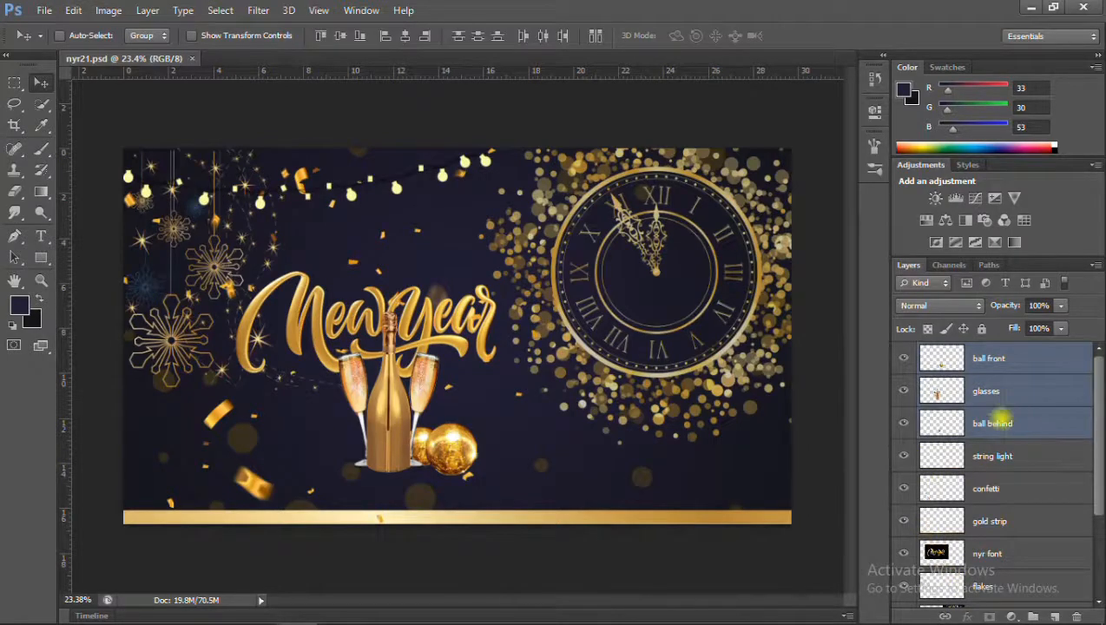
right_click(999, 421)
left_click(720, 444)
Add a drop shadow to the merged champagne layer with angle 90°, distance 24 px, spread 15% and size 40 px.
left_click(966, 616)
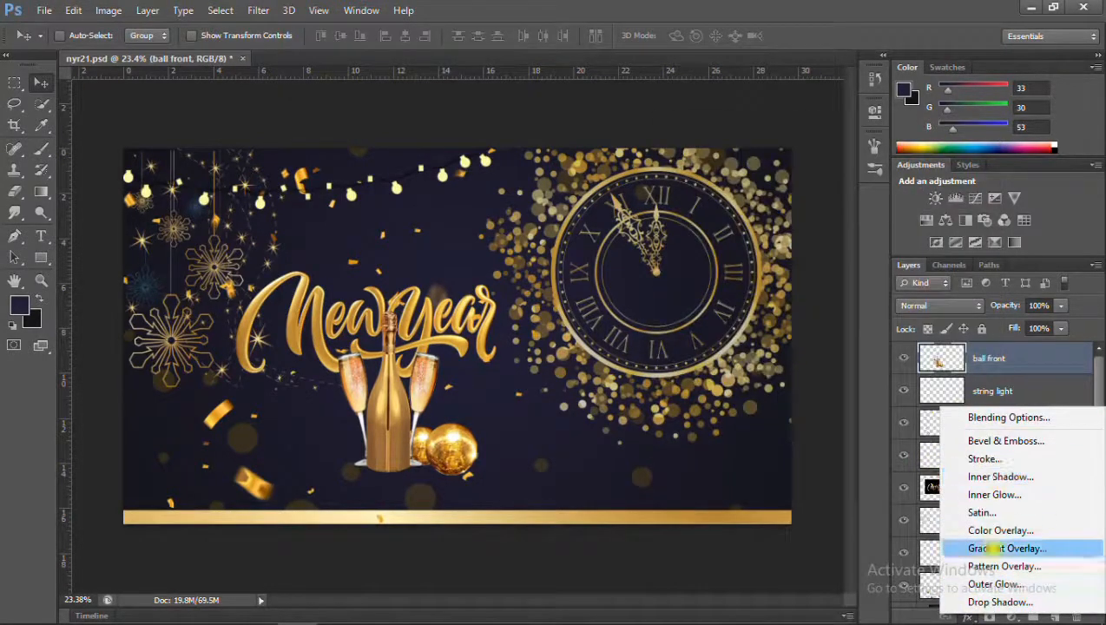
left_click(999, 602)
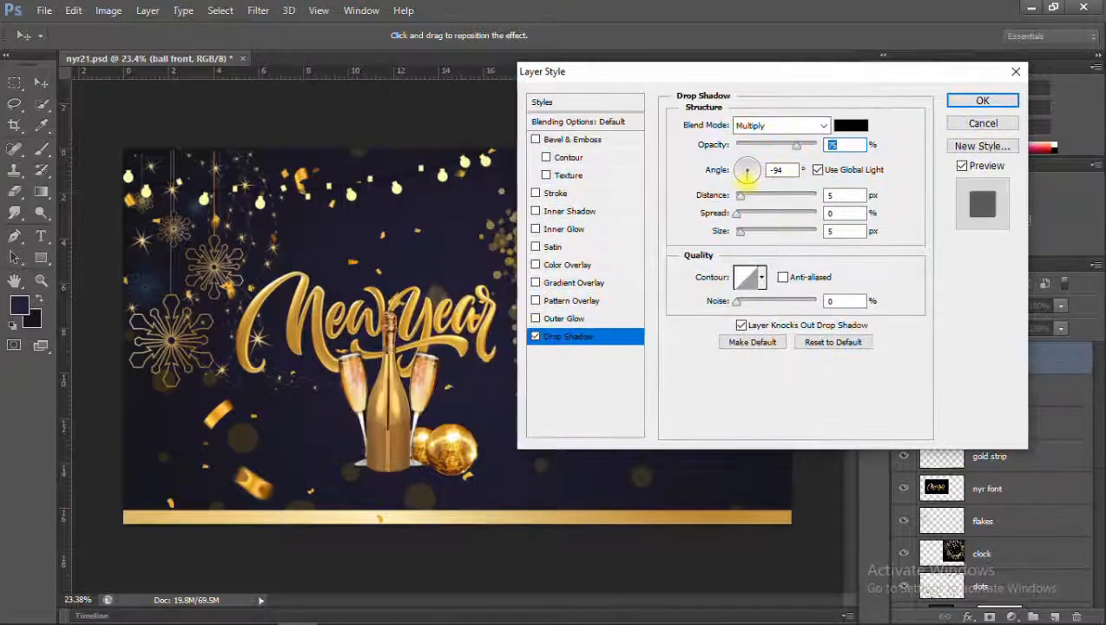
left_click(746, 171)
key("Tab")
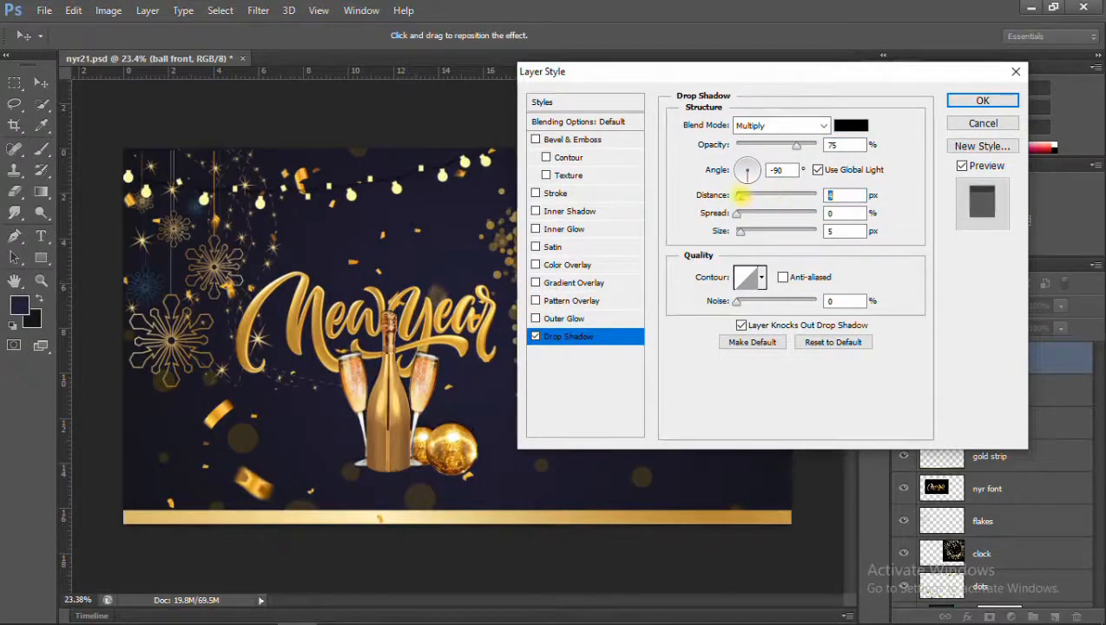
left_click(764, 195)
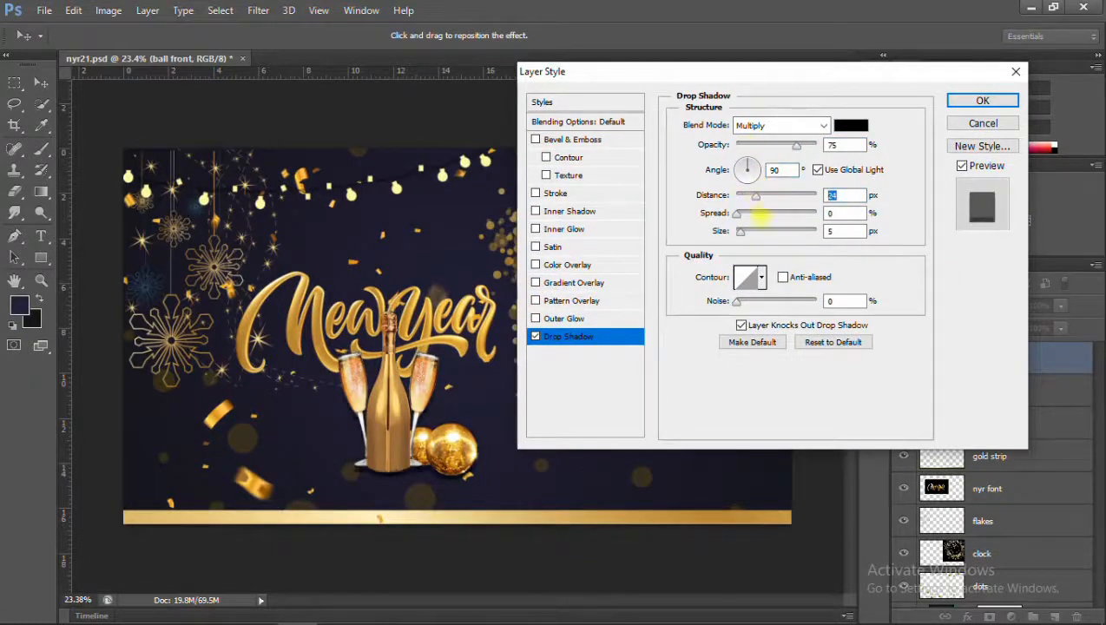
left_click(753, 230)
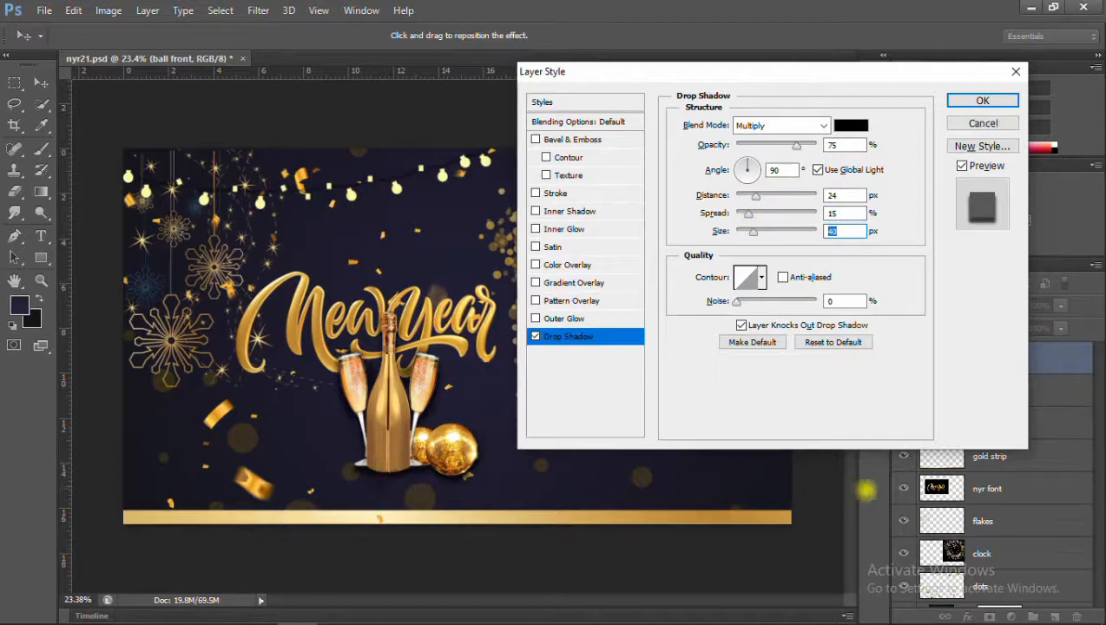
scroll(382, 439, "up", 2)
Set the drop shadow to Normal blend mode, 44% opacity, 16 px distance and 55 px size.
left_click(779, 125)
left_click(764, 121)
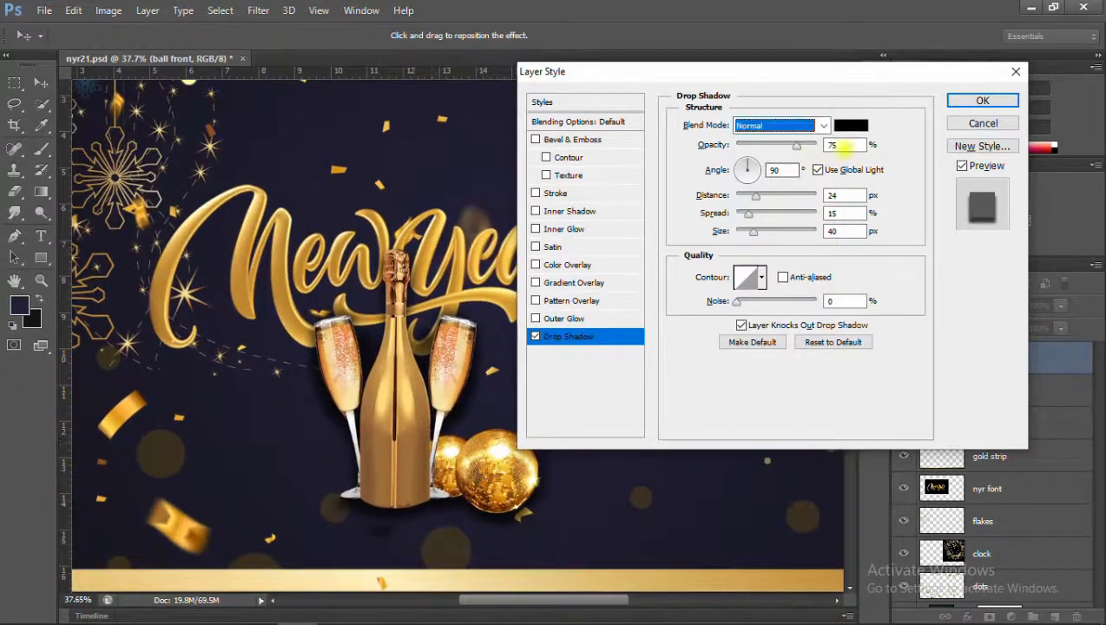
left_click(771, 145)
left_click(747, 195)
left_click_drag(746, 195, 750, 195)
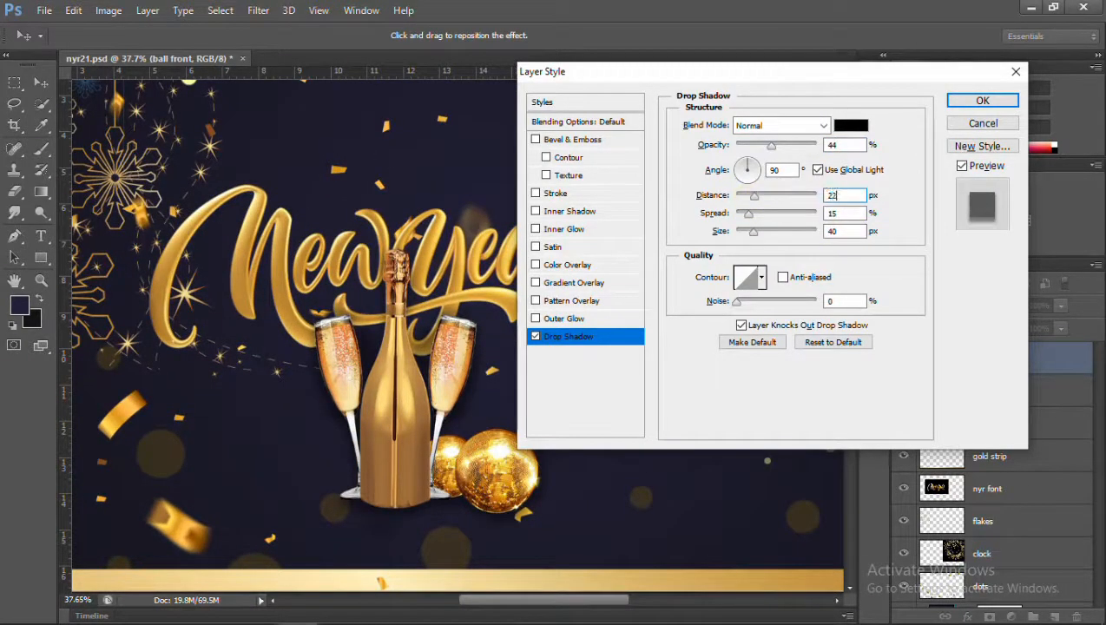
left_click_drag(753, 232, 767, 232)
type("55")
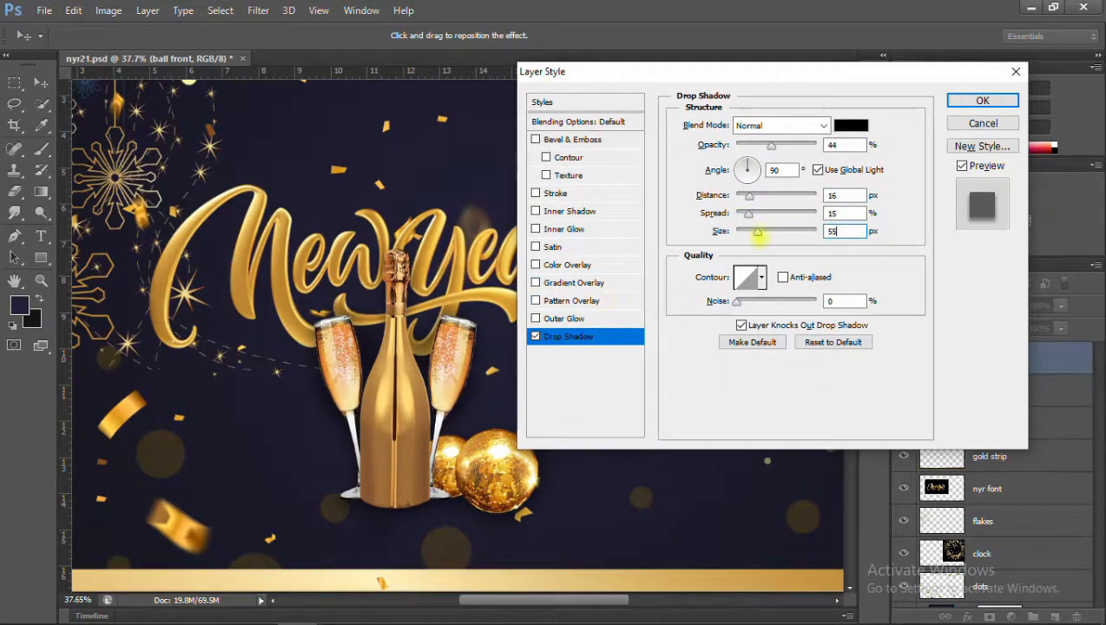
type("1")
Set the shadow's spread to 11%, compare the banner with and without the effect, and apply it.
left_click(963, 167)
left_click(963, 166)
left_click(963, 167)
left_click(961, 168)
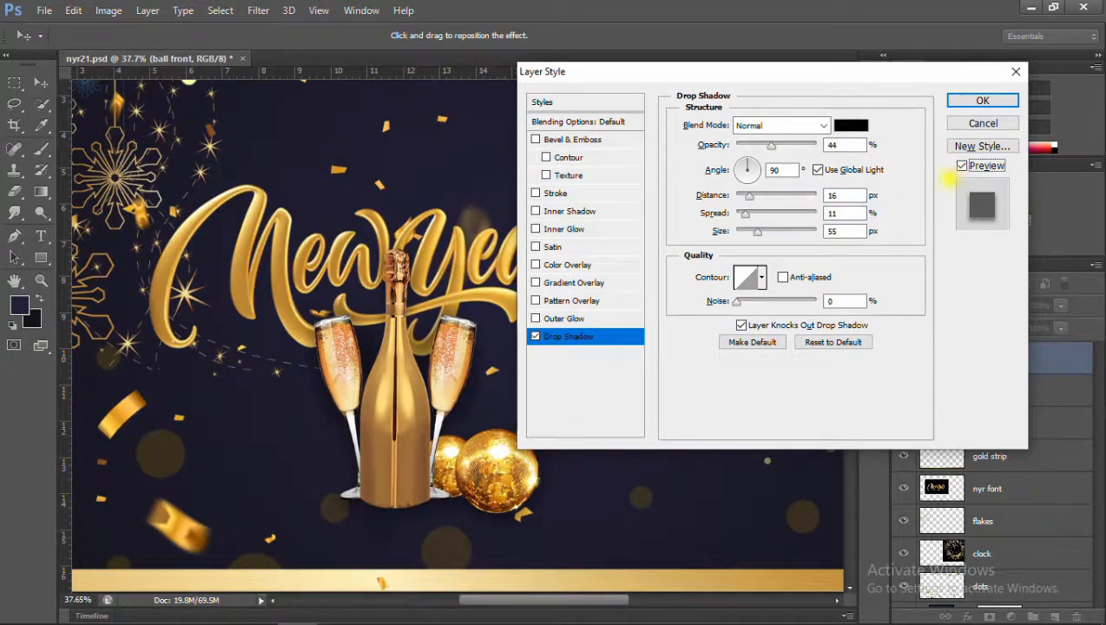
left_click(982, 101)
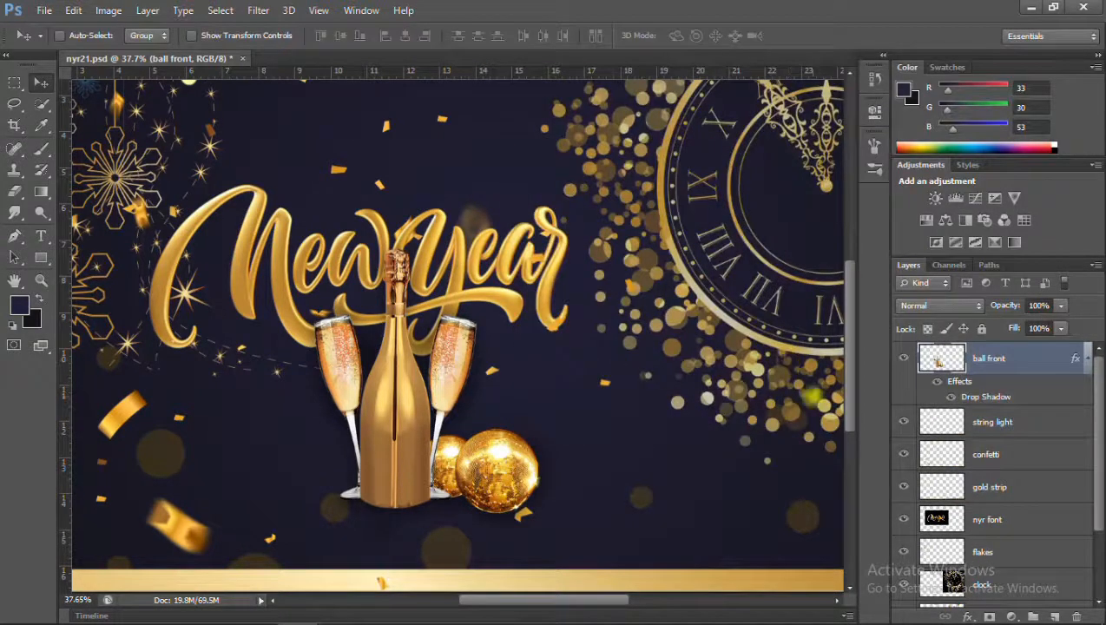
Reopen the ball front layer's drop shadow settings and try a different shadow colour.
left_click(972, 617)
left_click(976, 605)
left_click(848, 126)
left_click_drag(657, 310, 634, 356)
left_click(1033, 132)
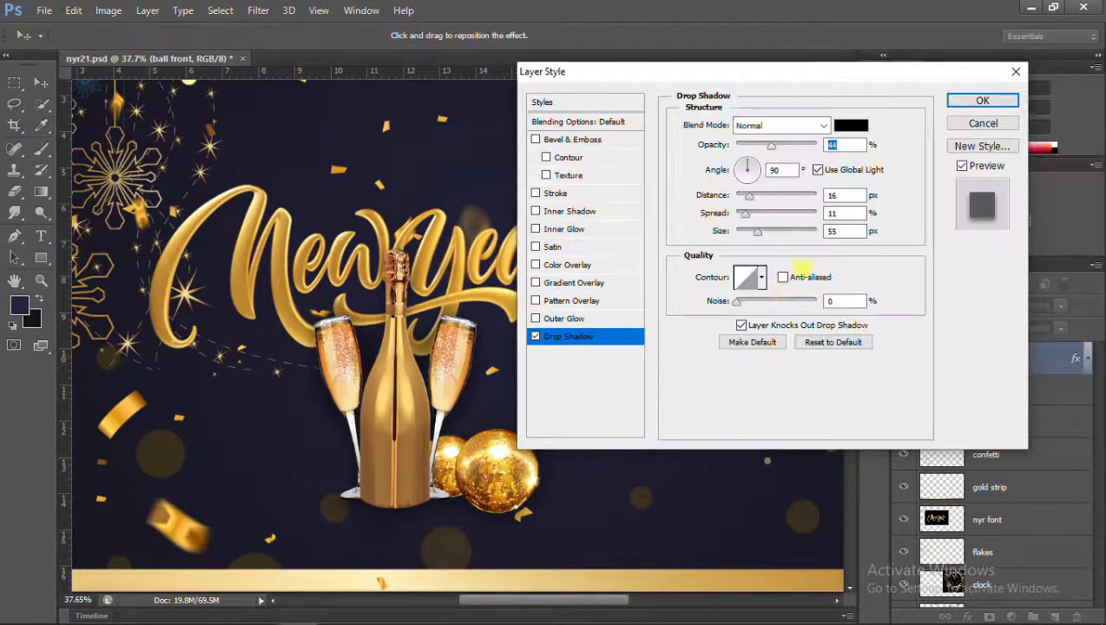
Try a 33% opacity for the drop shadow and set it back to 44%.
type("33")
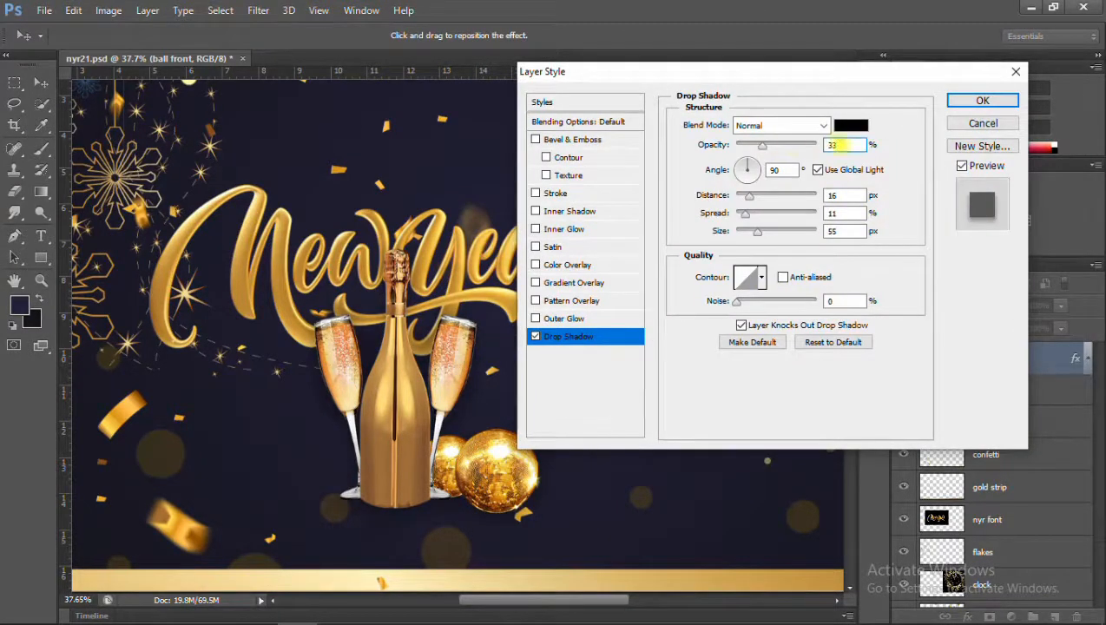
scroll(896, 533, "down", 6)
left_click_drag(844, 145, 733, 139)
type("44")
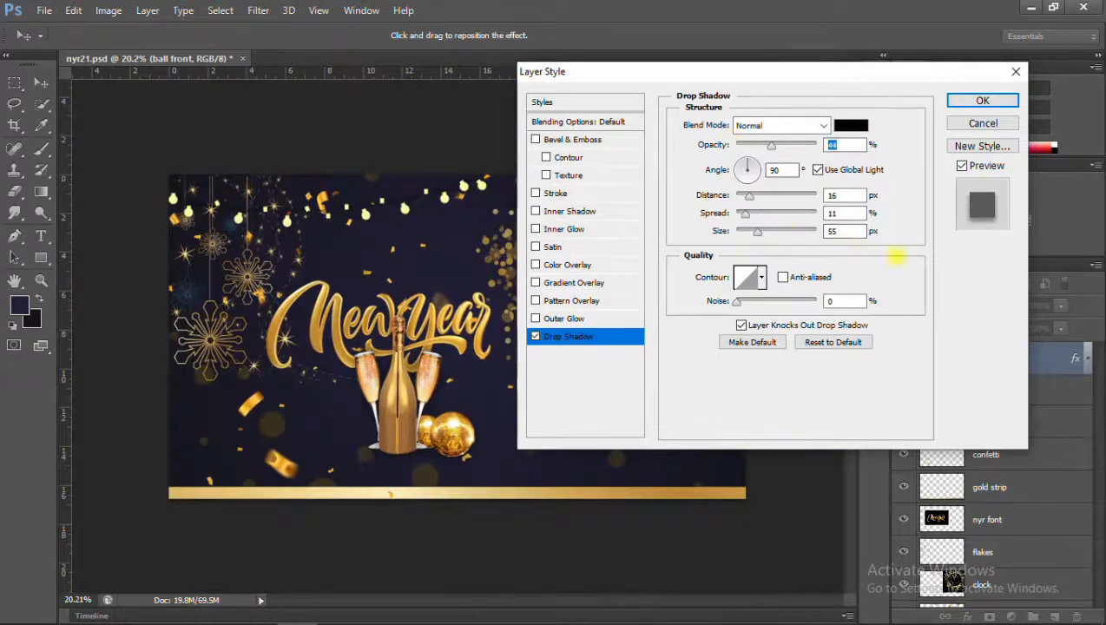
type("44")
Try a 0% and a 7% spread for the ball front layer's drop shadow and set it back to 11%.
left_click_drag(827, 145, 876, 213)
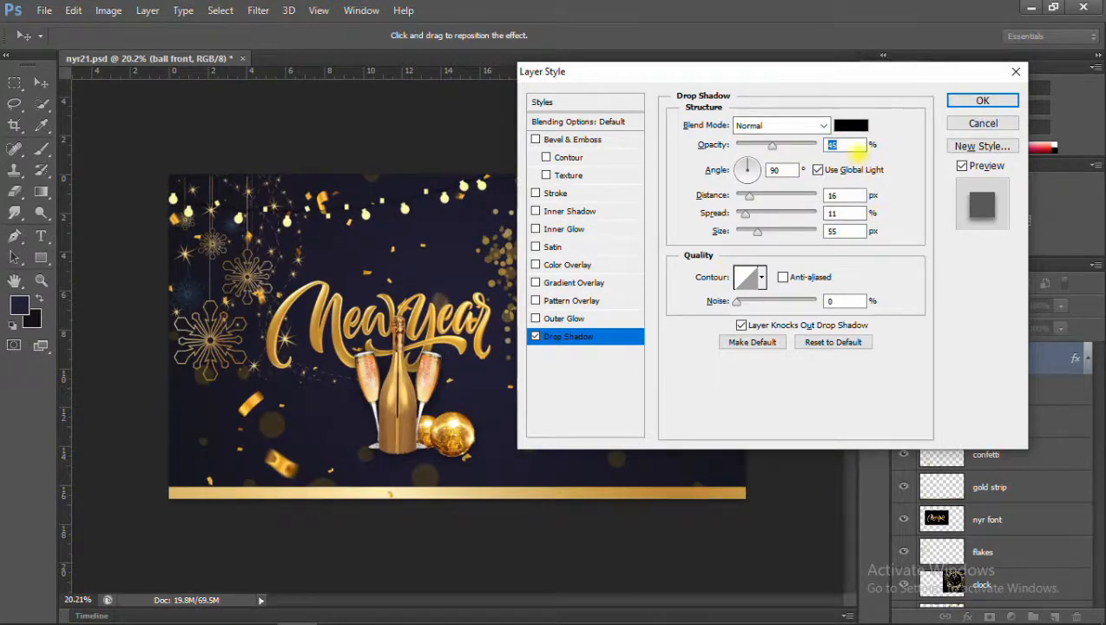
scroll(388, 412, "up", 8)
left_click_drag(841, 232, 736, 217)
type("51")
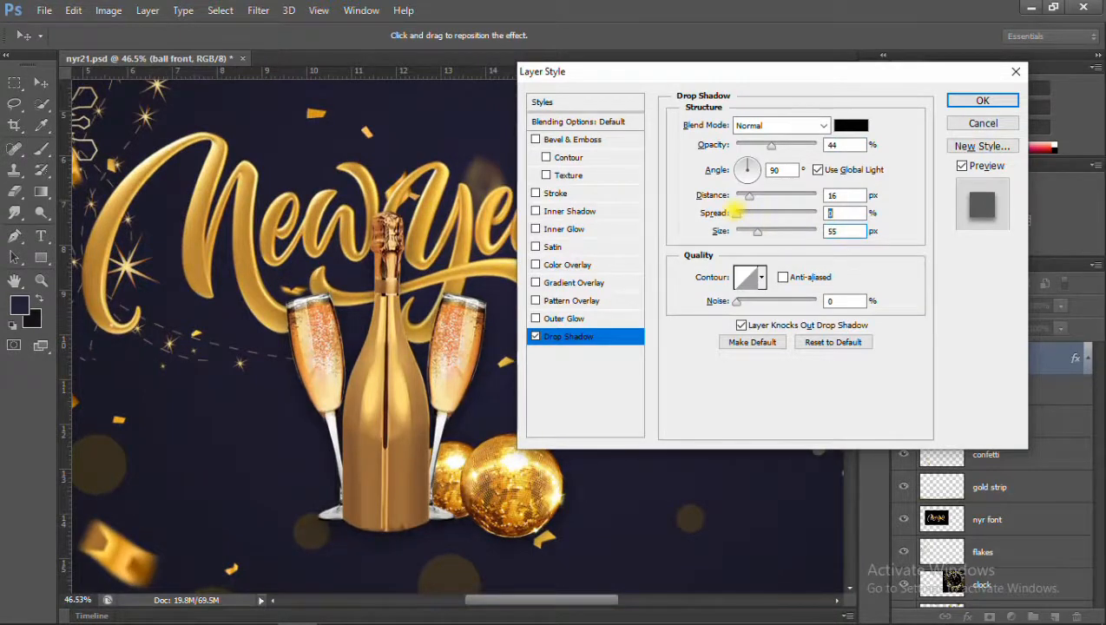
type("7")
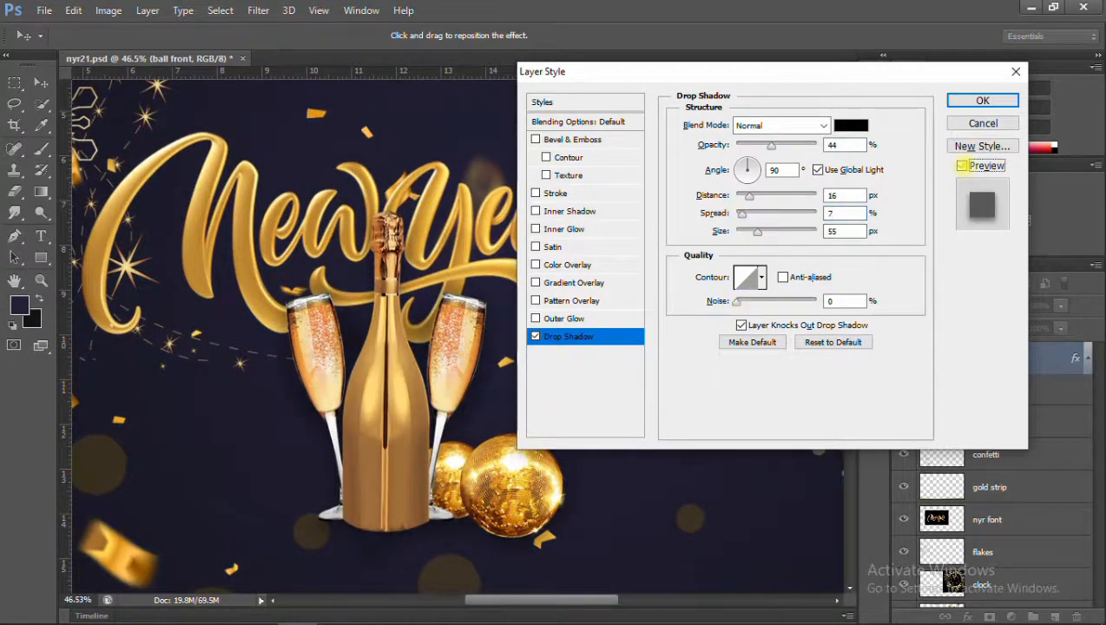
type("11")
Raise the ball front layer's drop shadow opacity to 73% and apply the effect.
left_click_drag(772, 146, 795, 146)
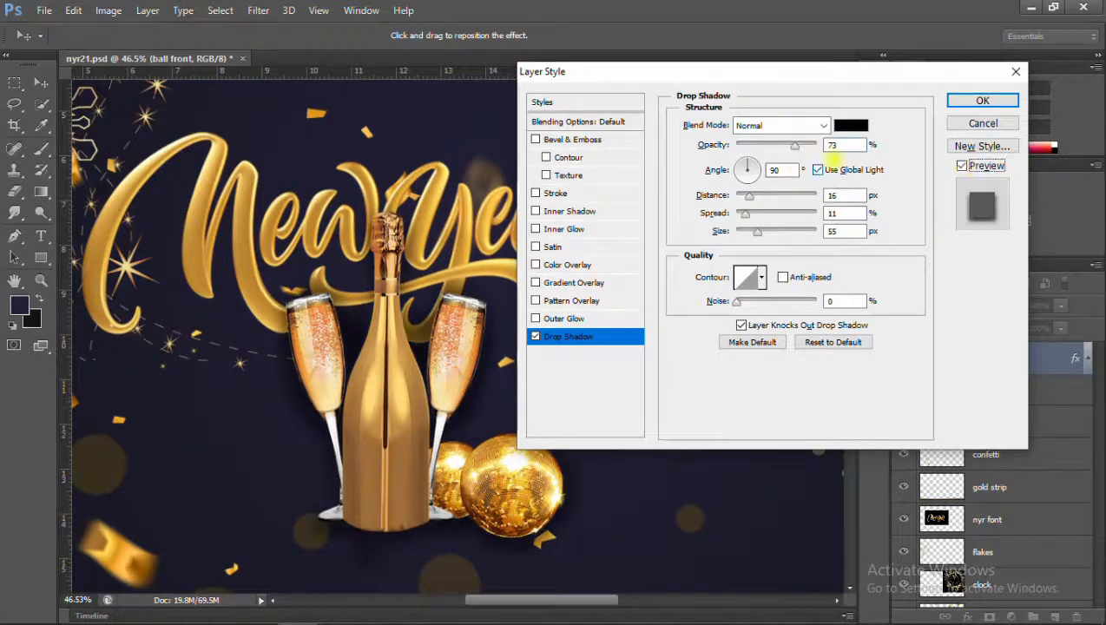
left_click(982, 101)
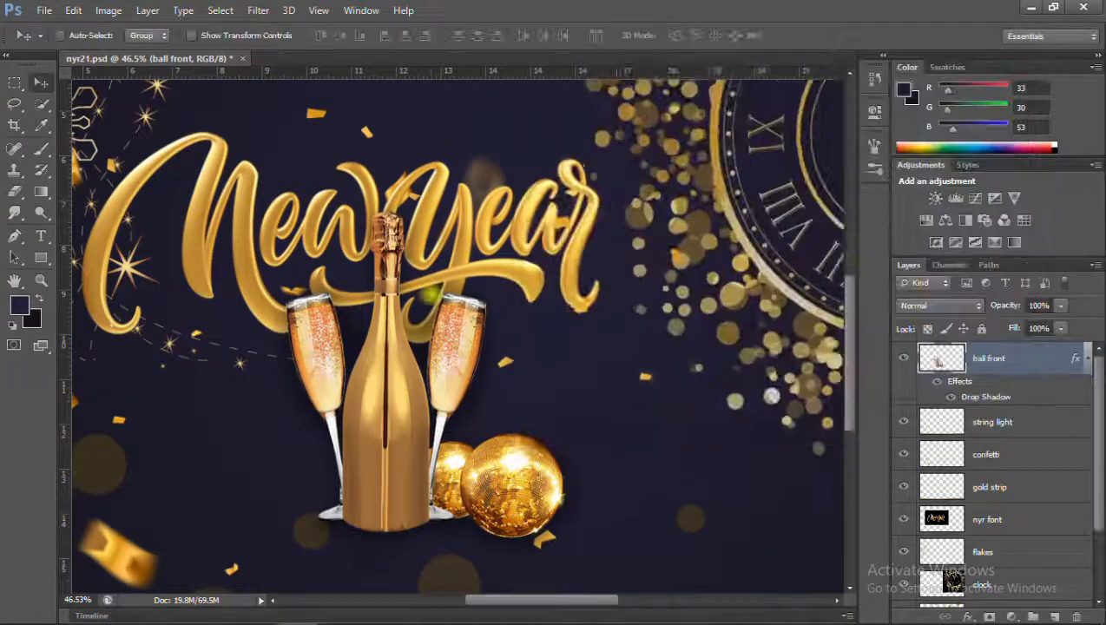
scroll(432, 293, "down", 8)
scroll(398, 307, "up", 5)
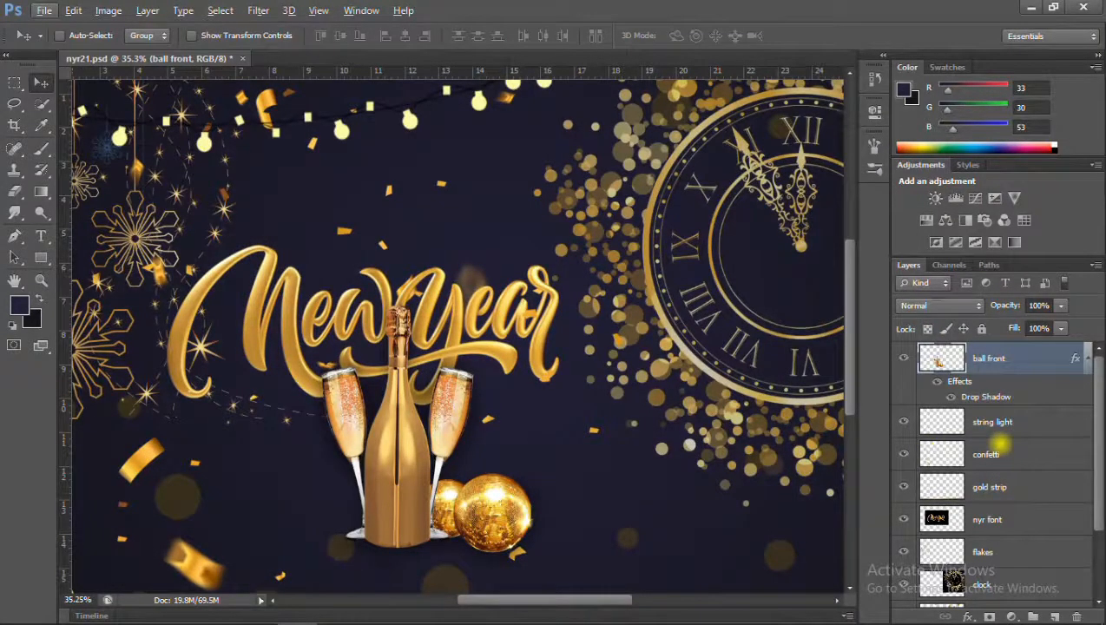
Set up the Eraser for the ball front layer with a 70 px brush and 70% flow.
left_click(14, 191)
scroll(399, 325, "up", 9)
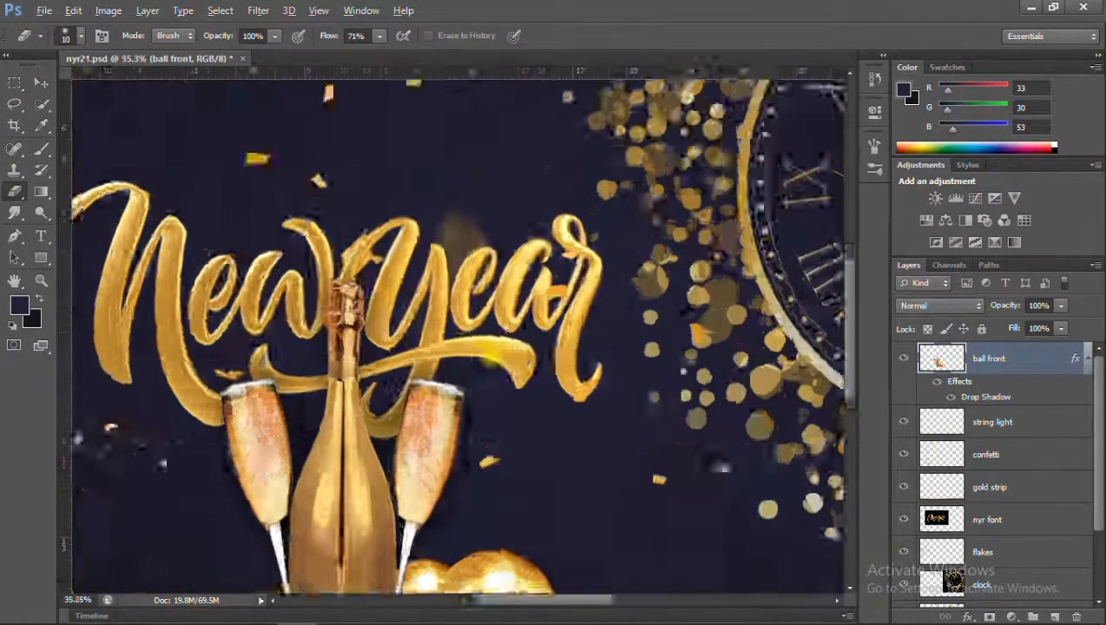
mouse_move(379, 36)
left_mouse_down()
mouse_move(349, 71)
mouse_move(333, 71)
mouse_move(421, 54)
mouse_move(413, 61)
left_mouse_up()
key("bracketright")
key("bracketright")
key("bracketright")
key("bracketright")
key("bracketright")
key("bracketright")
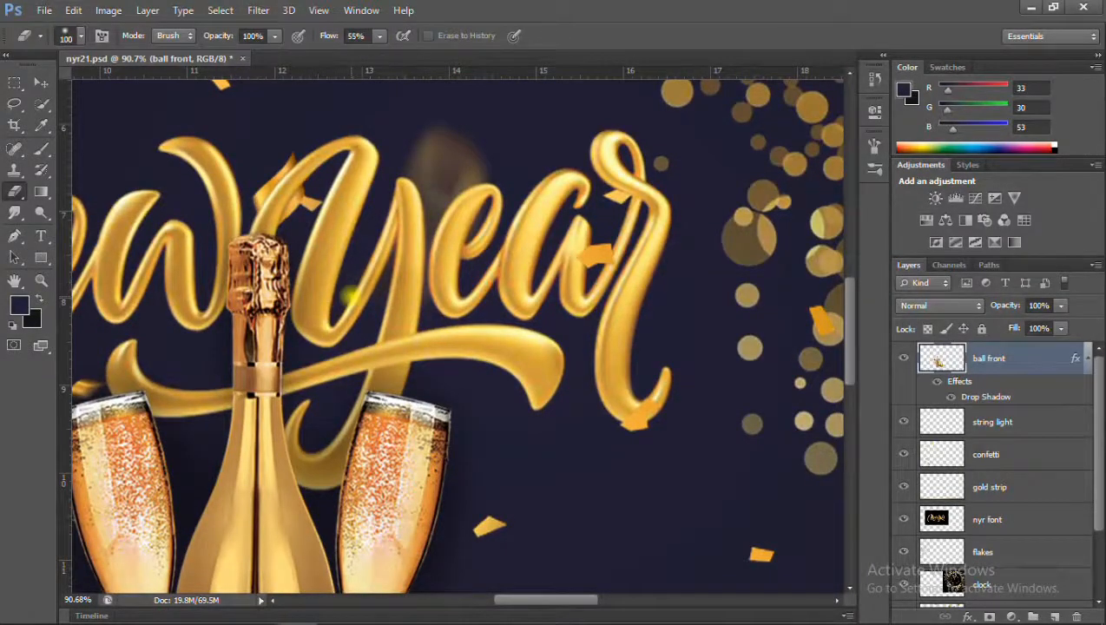
scroll(215, 360, "down", 2)
scroll(221, 360, "up", 3)
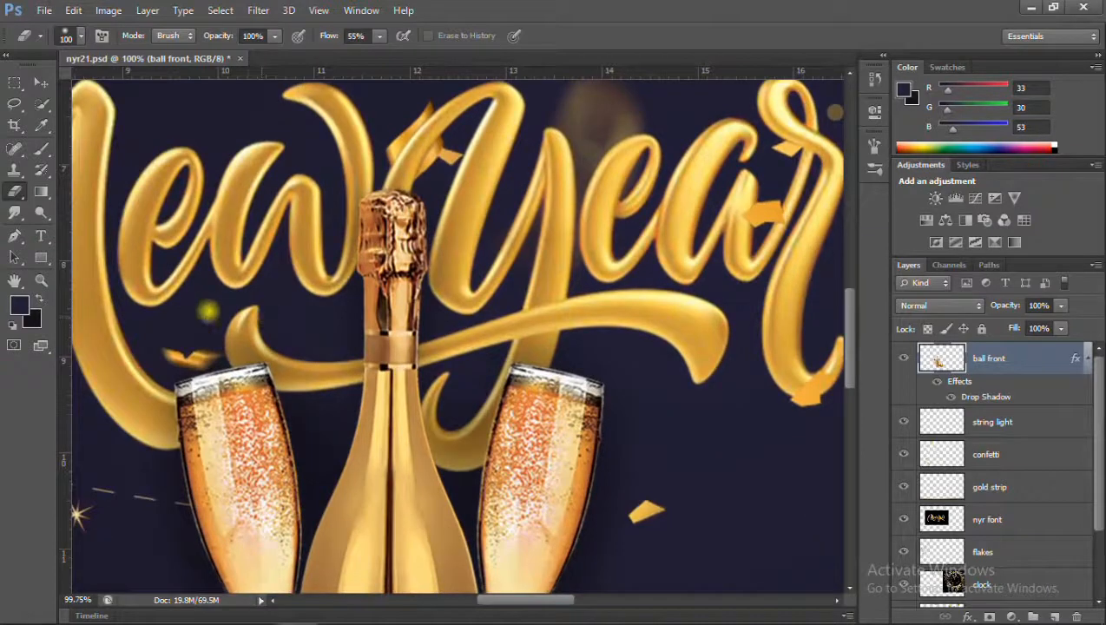
left_click_drag(379, 35, 427, 59)
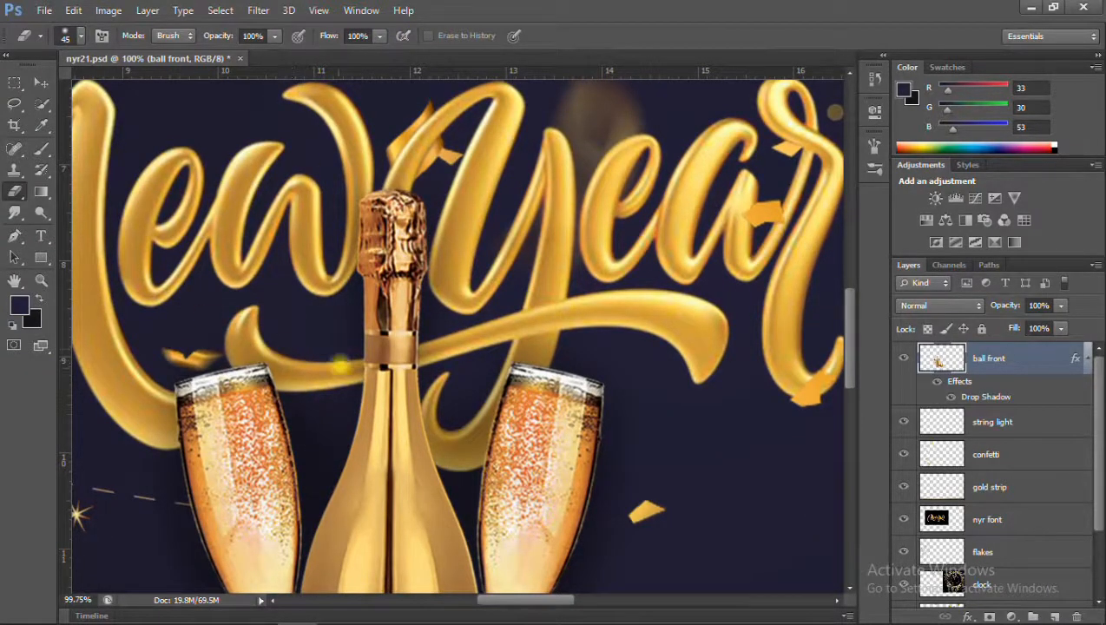
left_click_drag(379, 35, 357, 54)
left_click_drag(130, 334, 307, 250)
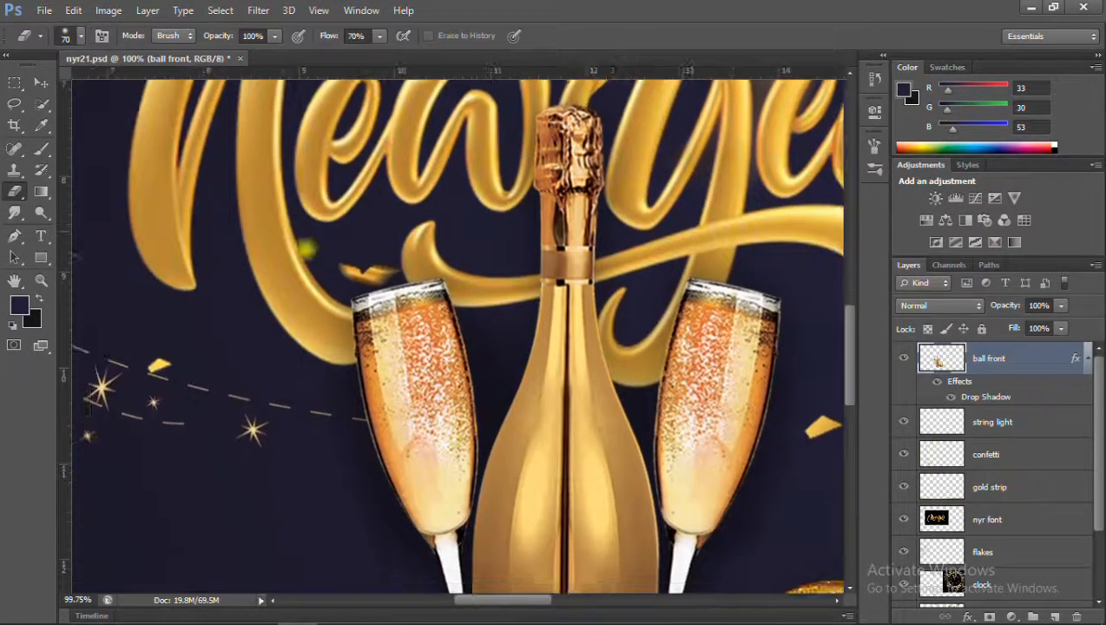
Inspect the lettering around the bottle and glasses, comparing the banner with the ball front layer hidden and shown.
scroll(430, 278, "down", 5)
scroll(580, 227, "up", 5)
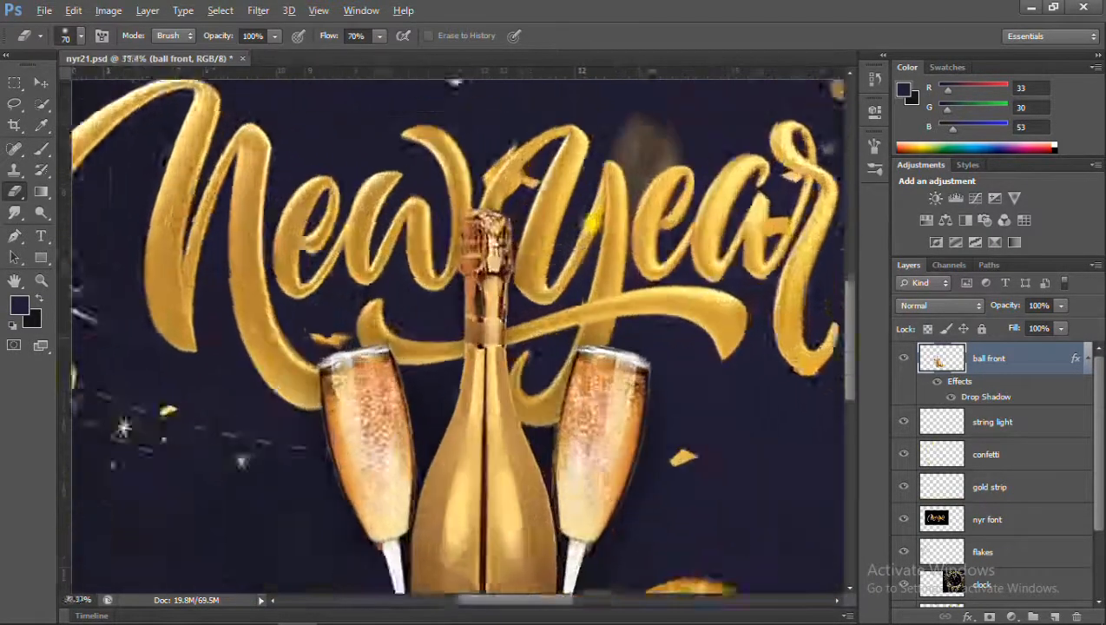
scroll(524, 276, "up", 2)
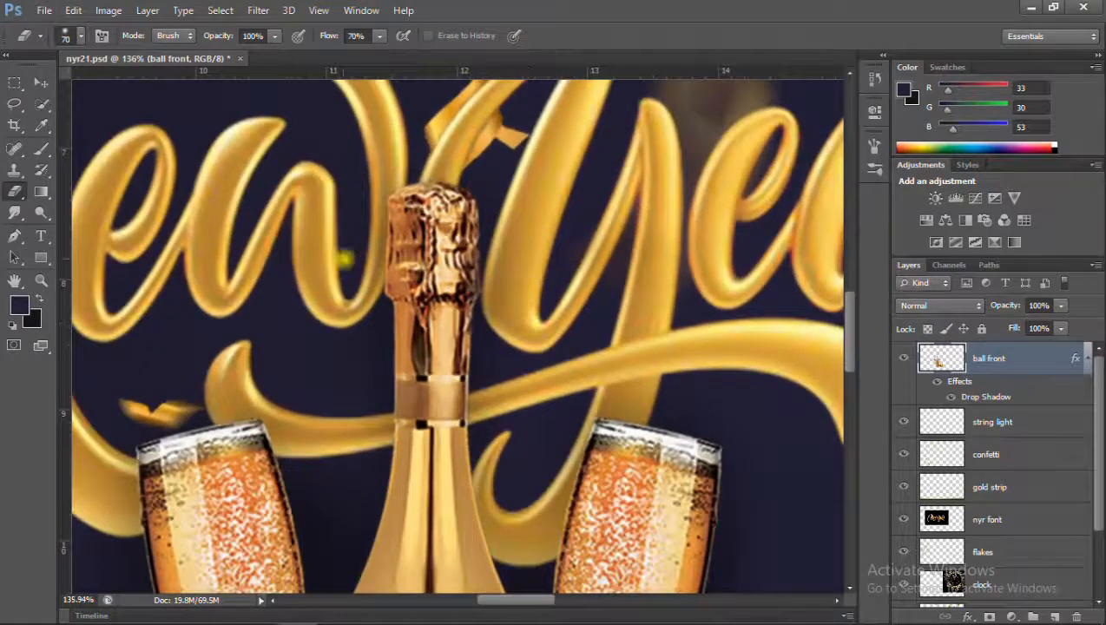
scroll(347, 269, "down", 2)
left_click(904, 357)
left_click(904, 358)
left_click(904, 358)
left_click(904, 358)
left_click(904, 358)
left_click(905, 357)
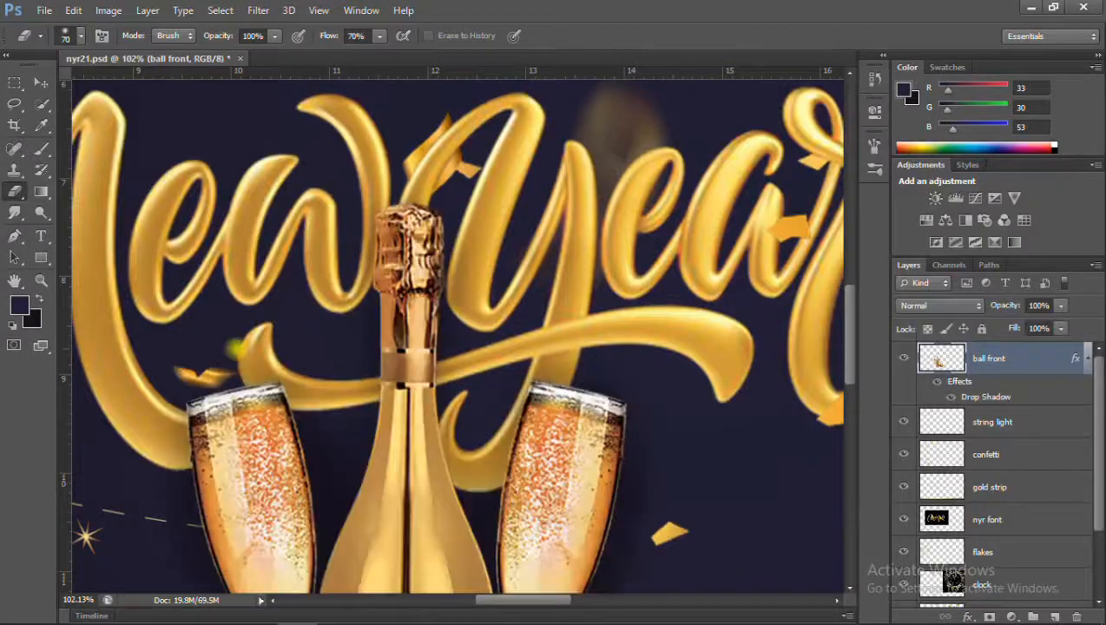
key("ctrl+0")
scroll(395, 314, "up", 5)
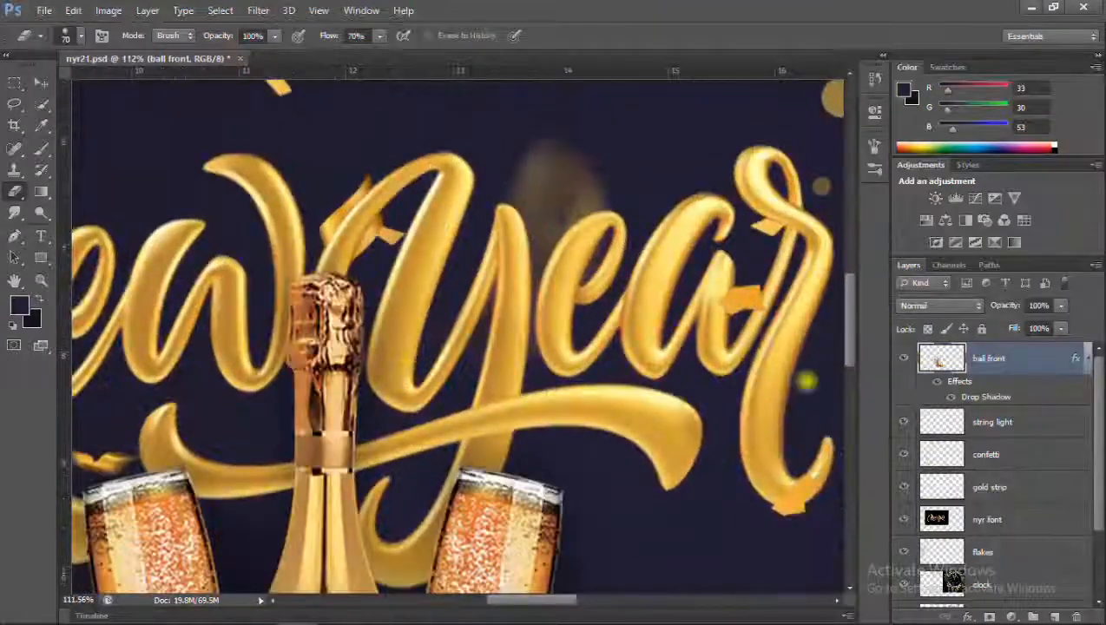
scroll(399, 341, "down", 5)
left_click(904, 357)
left_click(905, 358)
scroll(451, 338, "down", 2)
left_click(903, 358)
left_click(903, 358)
left_click(903, 357)
left_click(903, 357)
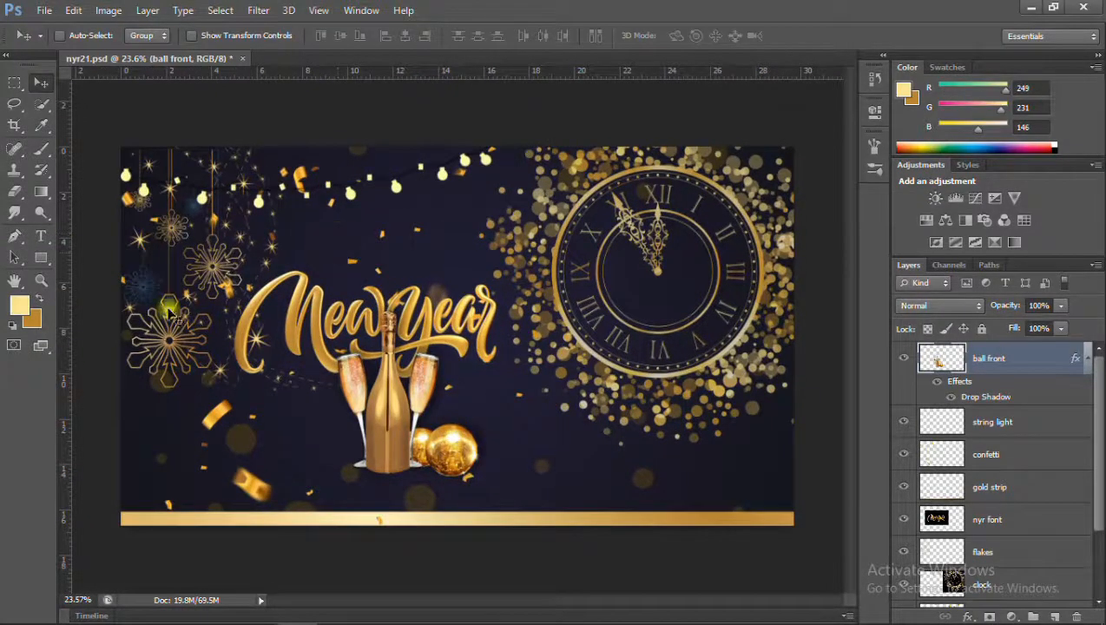
Add the text "HAPPY" in gold LEMON MILK Medium at 48 pt above the New Year lettering.
key("t")
left_click(367, 316)
type("HAPPY")
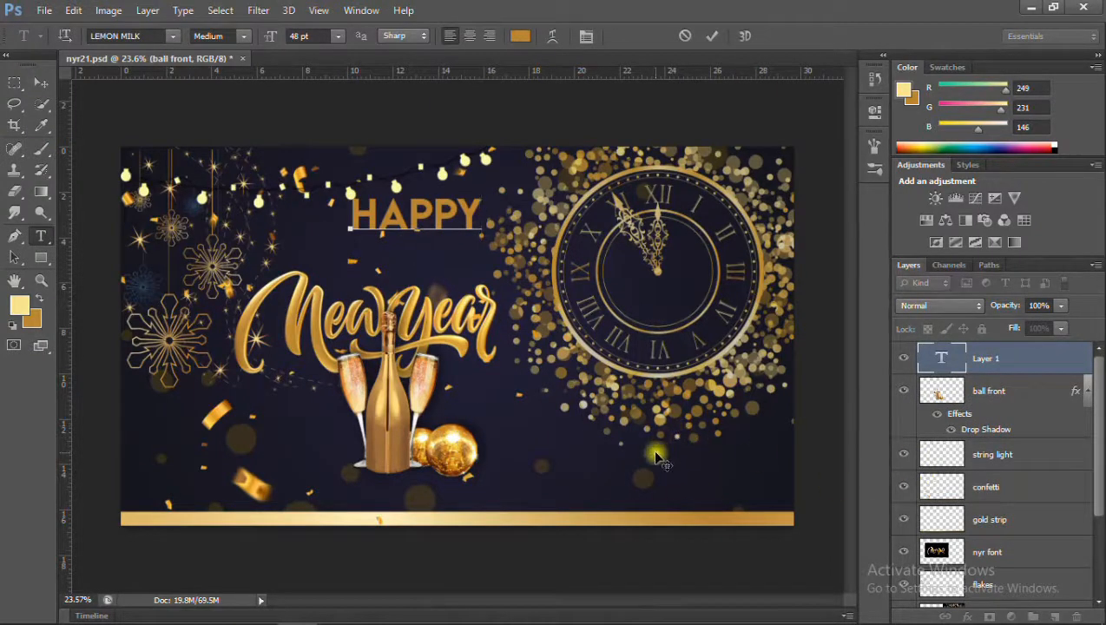
left_click(930, 354)
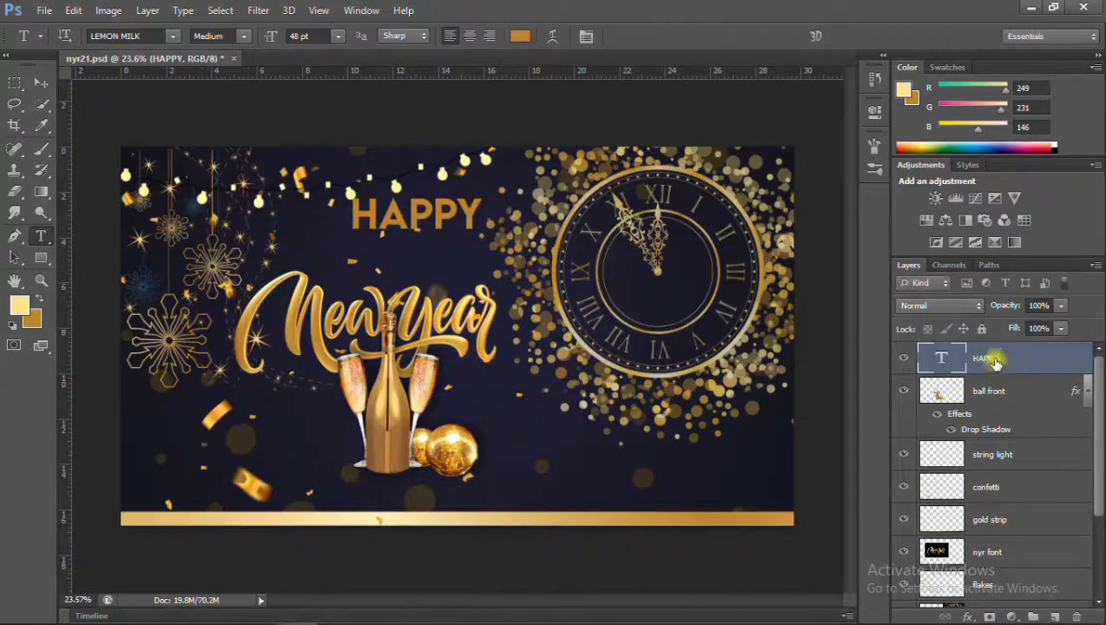
Add only a Bevel & Emboss effect to the HAPPY text with 103% depth, 21 px size and 16 px soften.
left_click(967, 615)
left_click(938, 491)
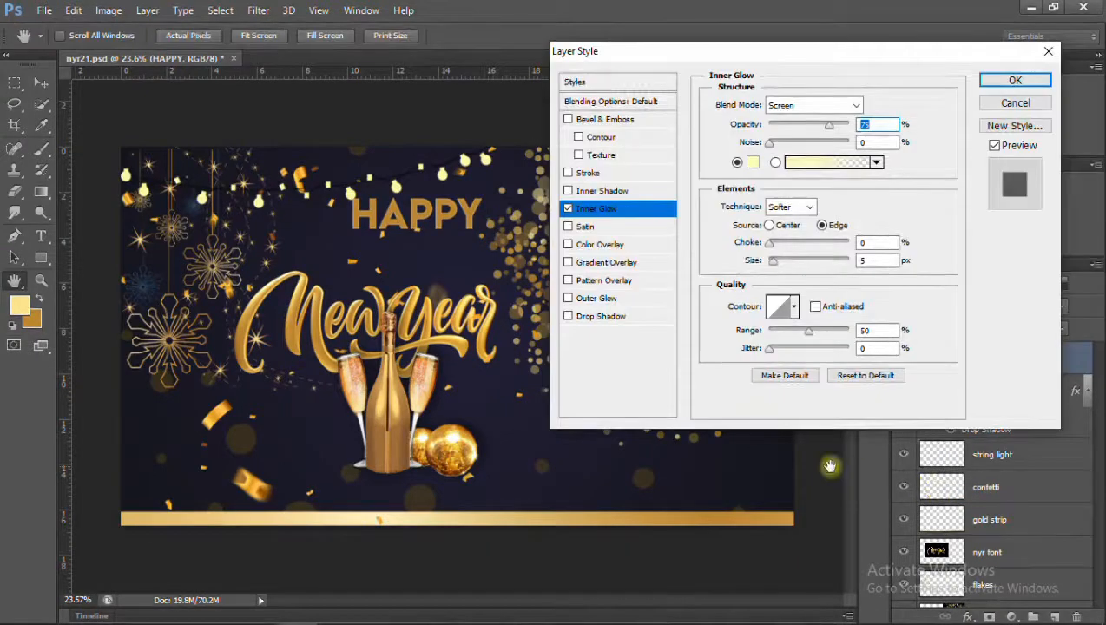
left_click(568, 208)
left_click(607, 119)
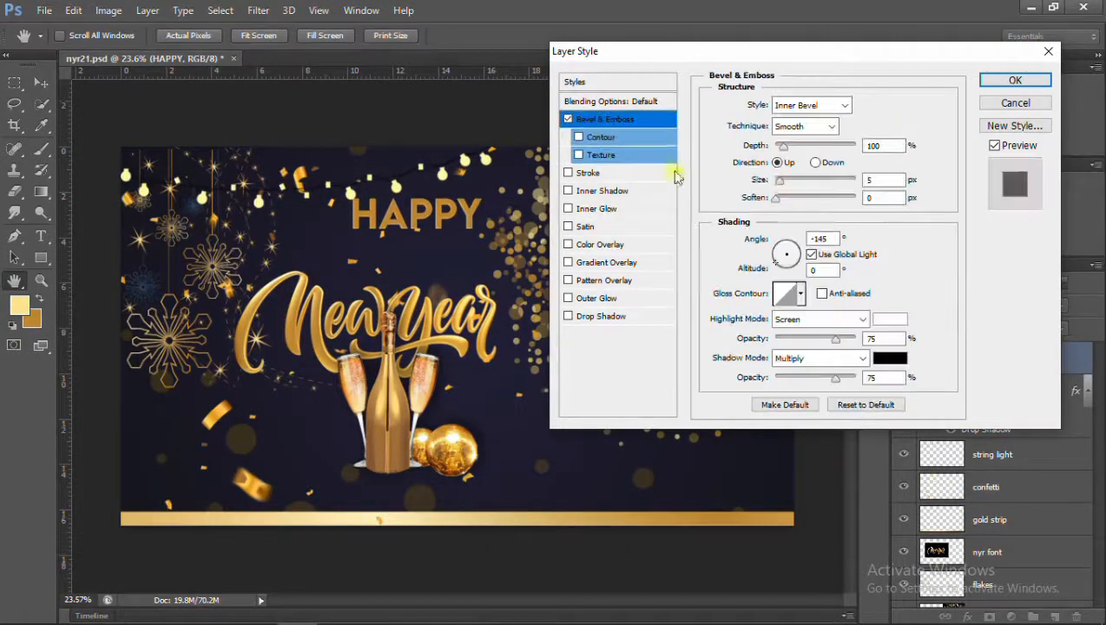
type("103")
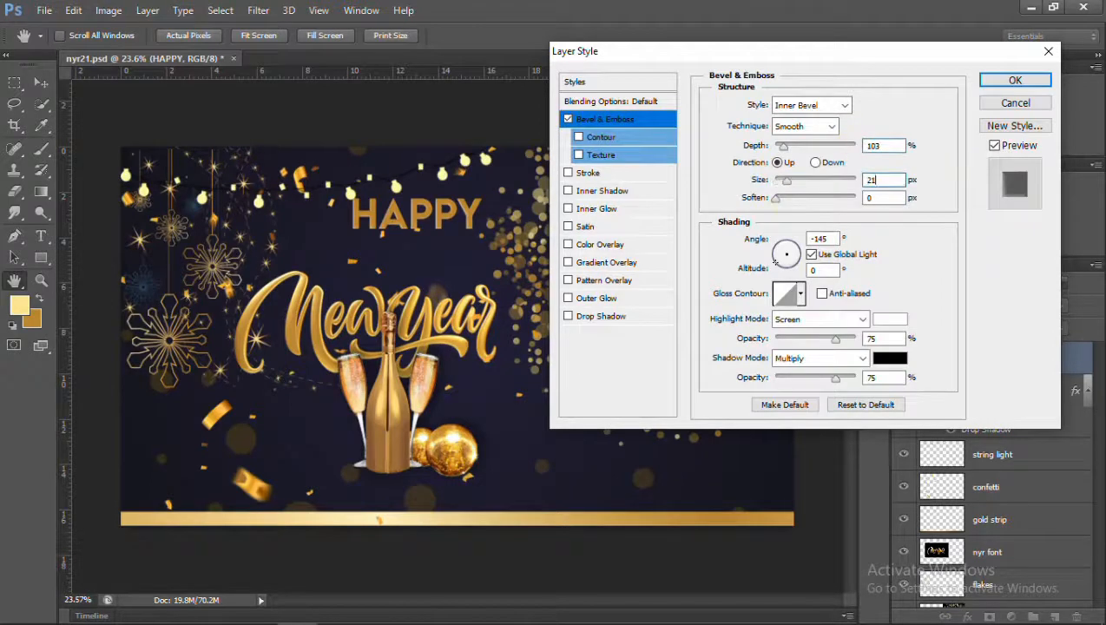
type("16")
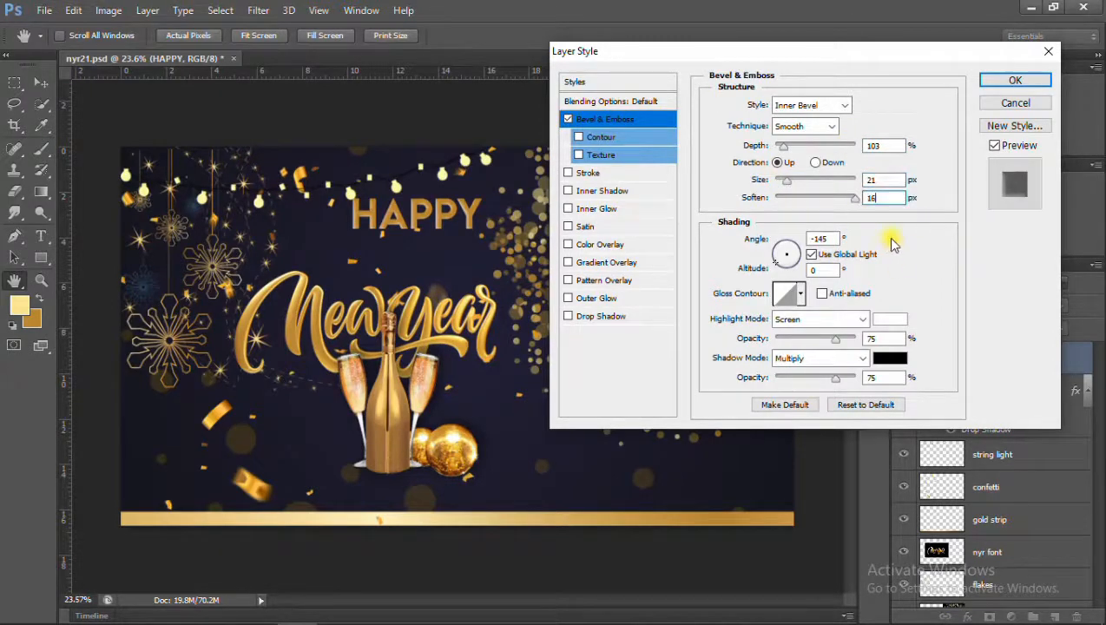
Set the bevel's highlight to Normal at 100% and its shadow to Normal at 77%, with a rounded gloss contour.
left_click_drag(875, 338, 825, 354)
type("100")
left_click_drag(876, 378, 808, 366)
type("77")
left_click(858, 319)
left_click(792, 18)
left_click(801, 294)
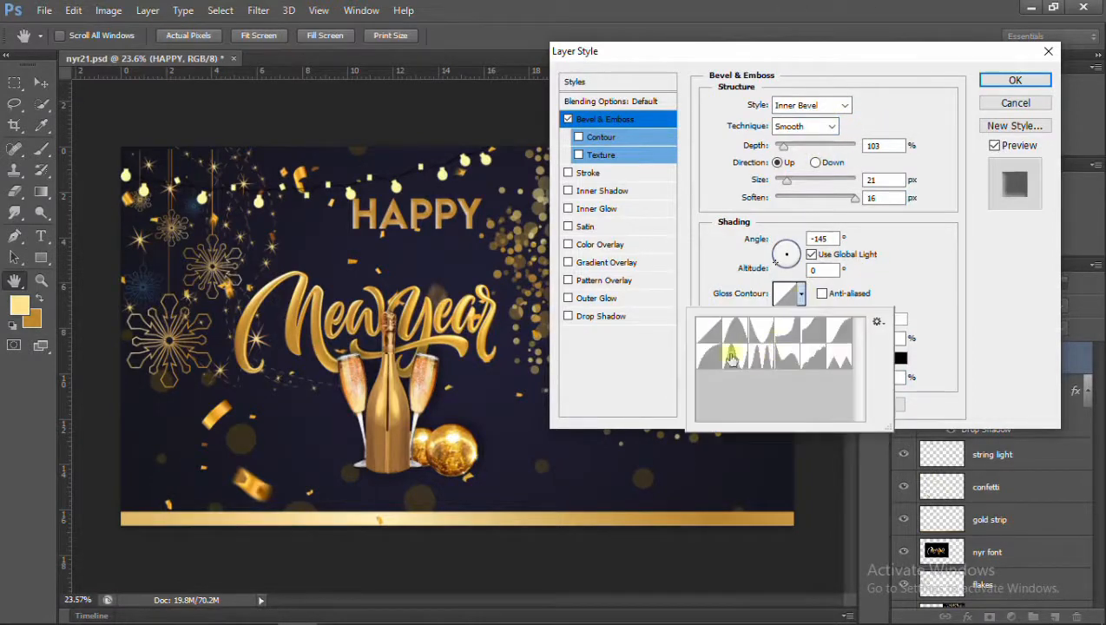
double_click(705, 354)
left_click(865, 360)
left_click(799, 16)
Colour the bevel's highlight light gold and its shadow dark gold from the current swatches, set the direction to Down, and apply.
left_click(892, 320)
left_click(21, 301)
left_click(856, 140)
left_click(894, 360)
left_click(31, 318)
left_click(839, 139)
left_click(815, 164)
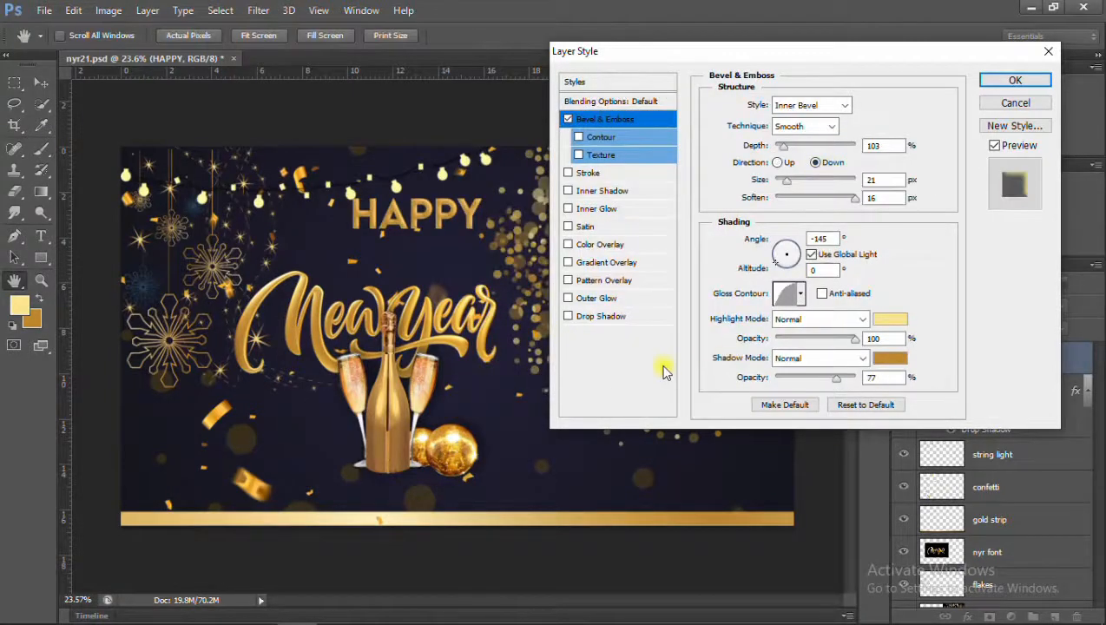
left_click(1015, 80)
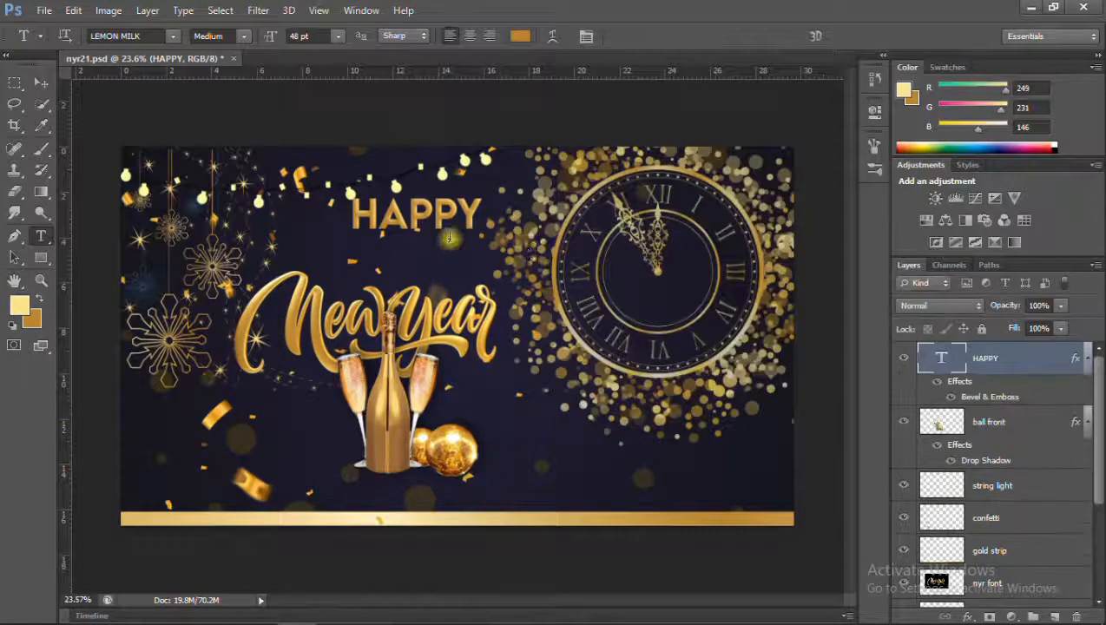
Reduce the height of the HAPPY text slightly with Free Transform.
scroll(414, 198, "up", 3)
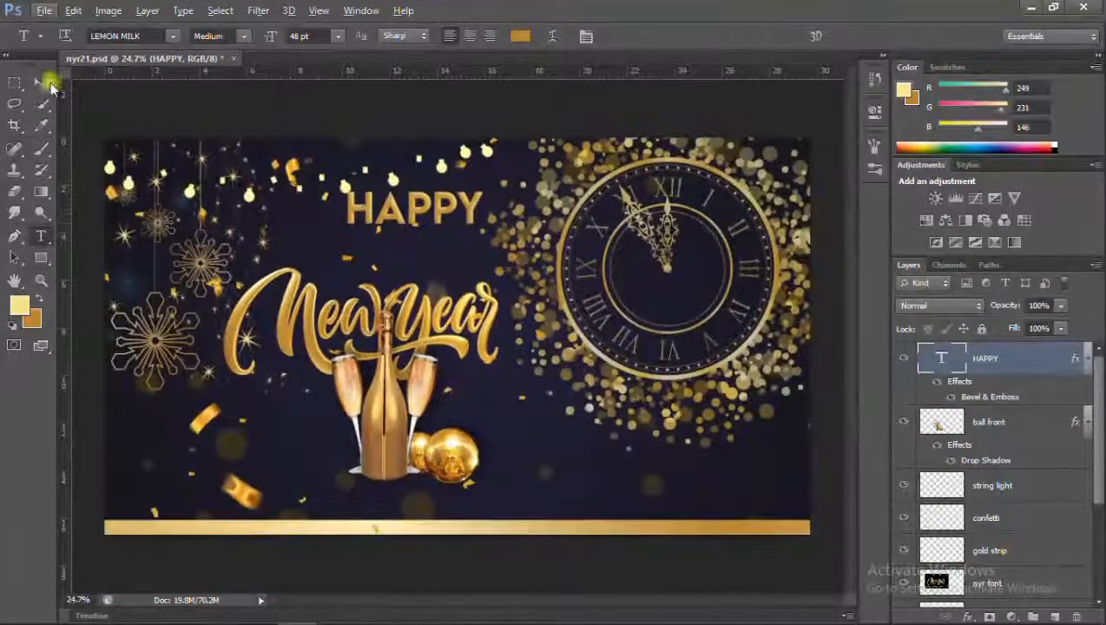
key("ctrl+t")
left_click_drag(414, 189, 573, 396)
key("Return")
Make a copy of the HAPPY text reading 2021 below the New Year lettering, and delete it.
key("ctrl+t")
key("Return")
left_click(41, 235)
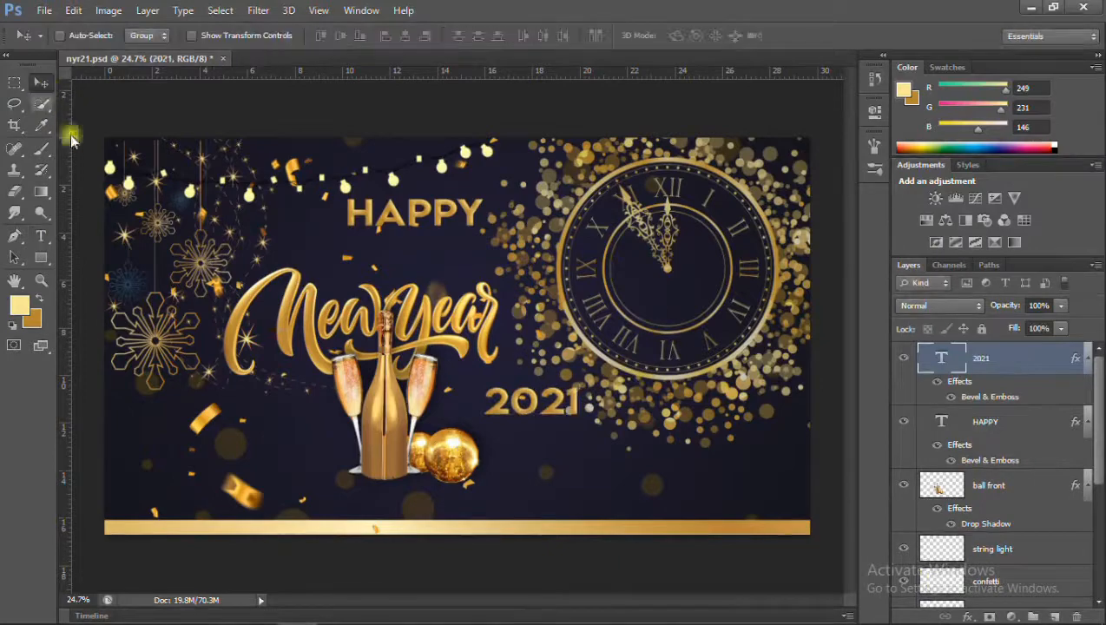
scroll(551, 415, "up", 5)
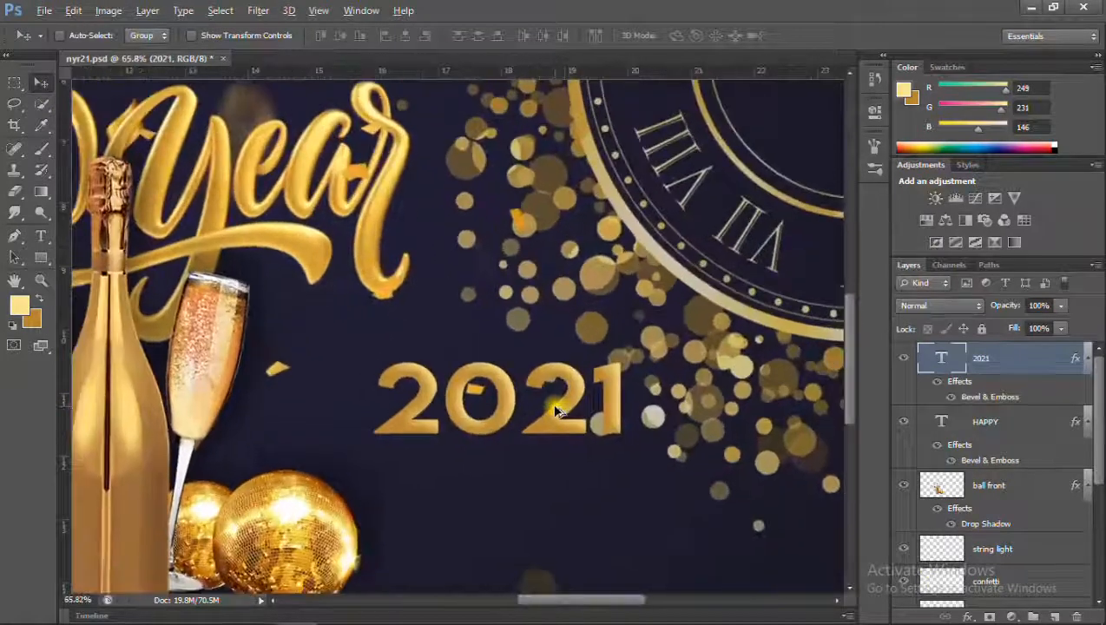
scroll(558, 411, "down", 5)
key("Delete")
Change the HAPPY text's bevel highlight colour to pale yellow #fcf6a8 and apply it.
scroll(416, 187, "up", 4)
left_click(968, 616)
left_click(984, 452)
scroll(860, 472, "up", 5)
left_click(889, 317)
left_click(486, 422)
left_click(479, 437)
left_click(483, 420)
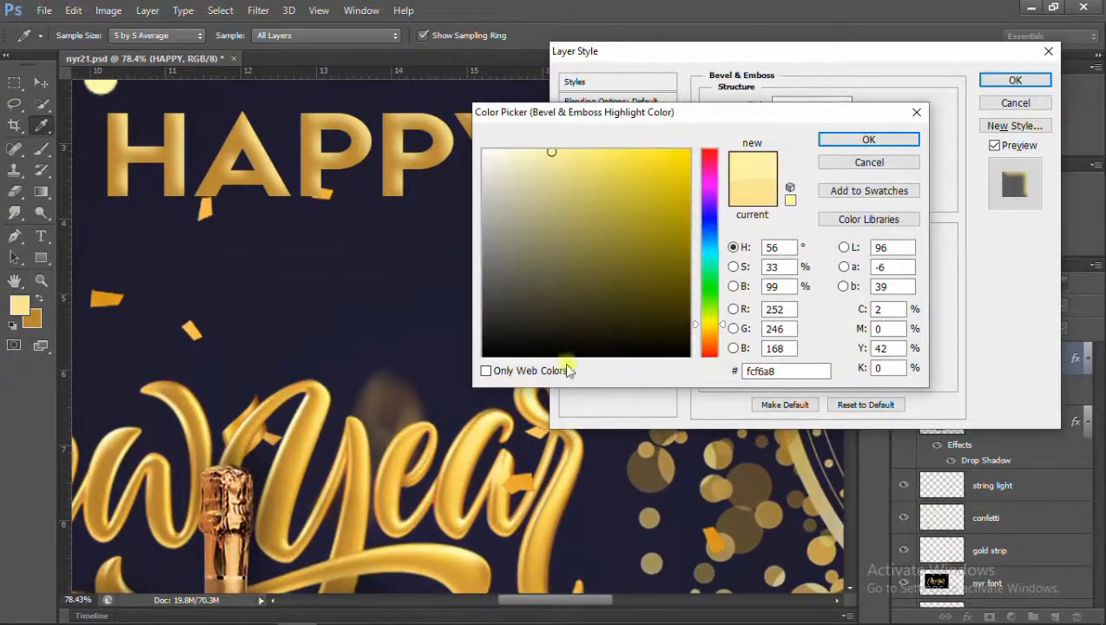
left_click(868, 139)
left_click(1015, 80)
Recolour the HAPPY text with a gold sampled from the New Year lettering.
left_click(41, 236)
left_click_drag(104, 173, 535, 215)
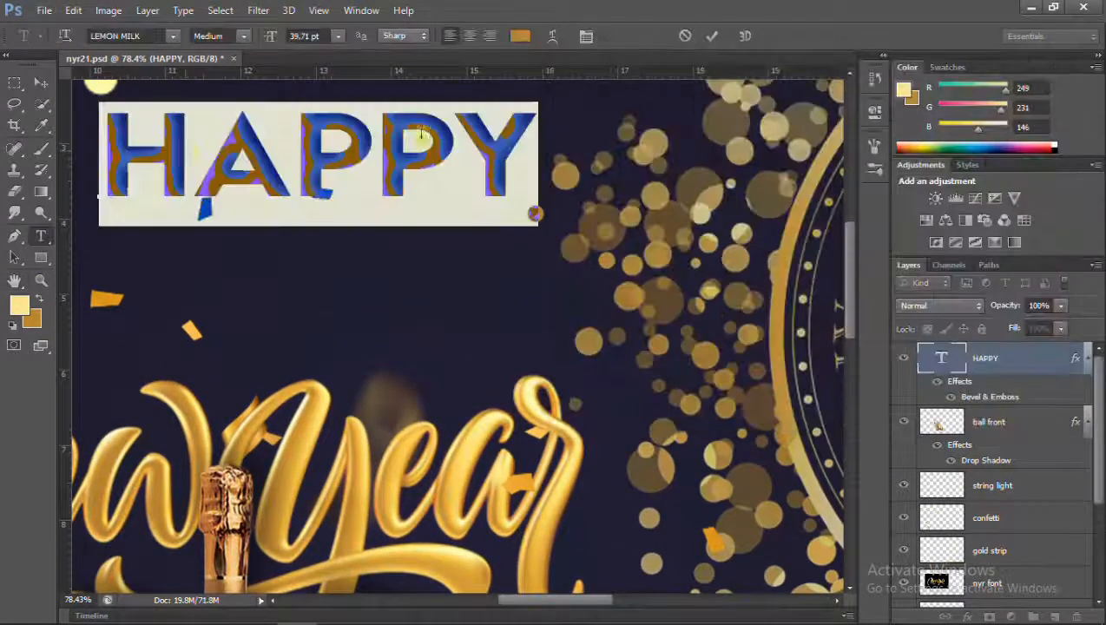
left_click(520, 35)
left_click(389, 469)
left_click(387, 463)
left_click(361, 481)
left_click(354, 470)
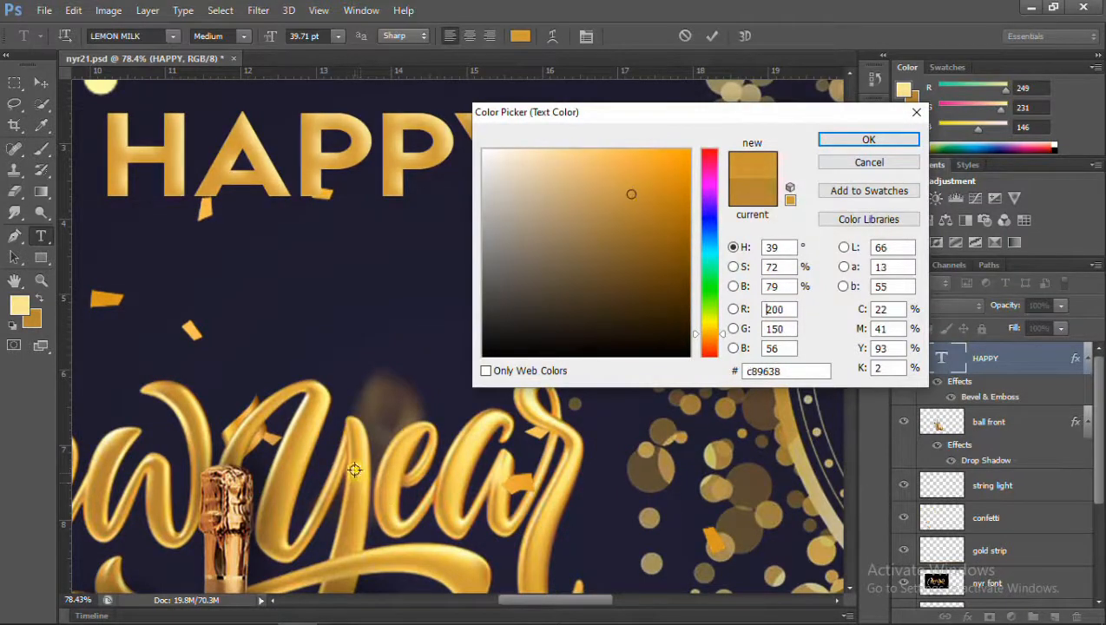
left_click(332, 479)
left_click(295, 453)
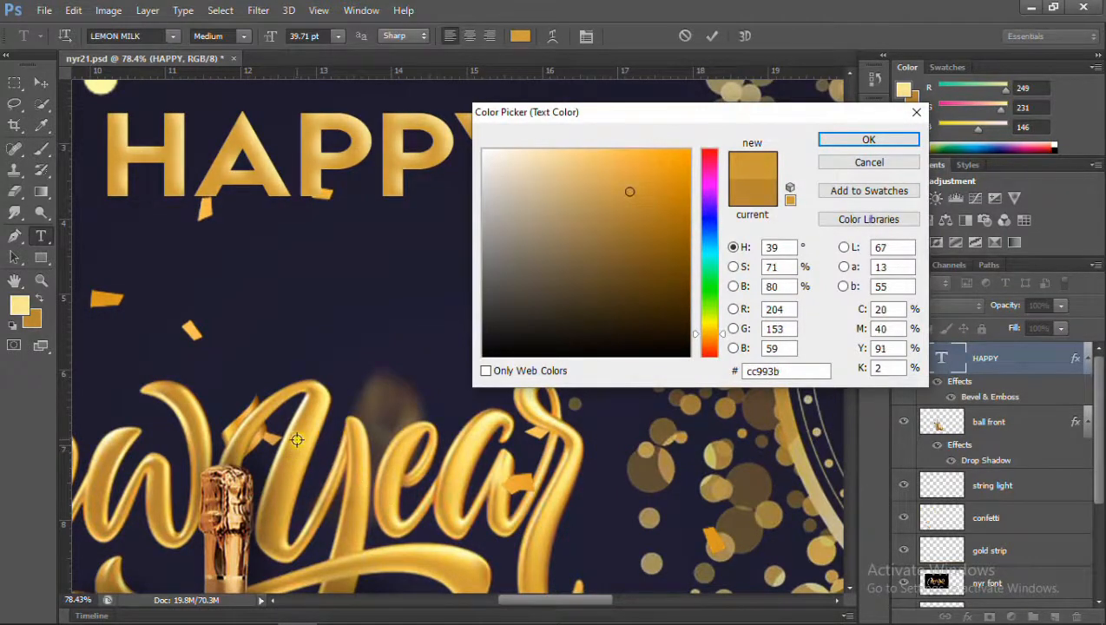
left_click(287, 461)
left_click(868, 139)
left_click(40, 82)
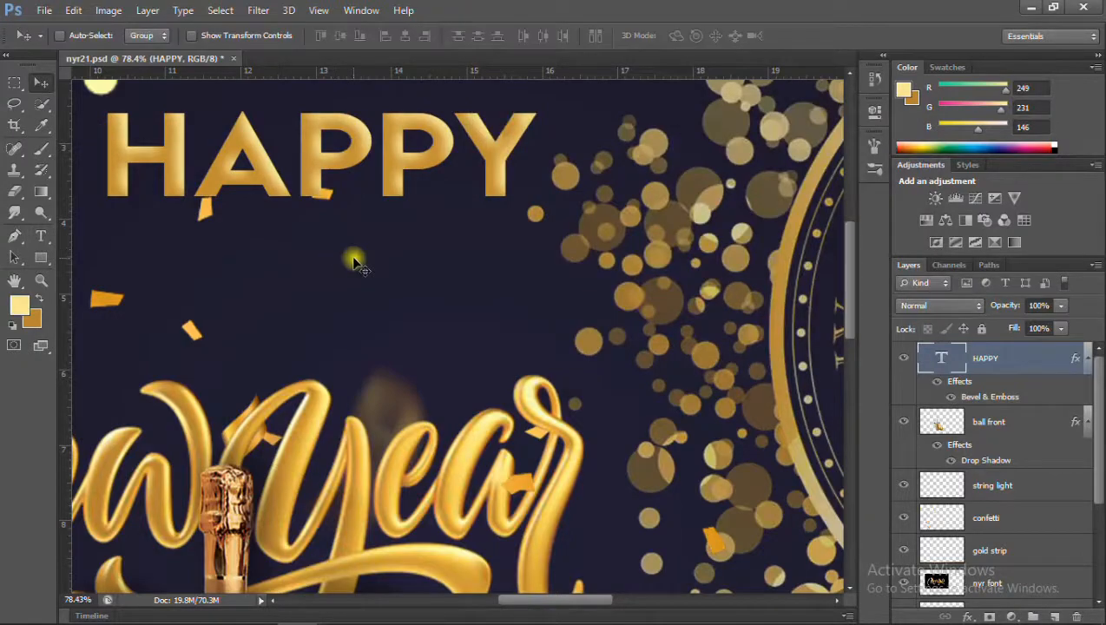
scroll(353, 261, "down", 8)
scroll(334, 193, "up", 7)
scroll(337, 194, "down", 8)
scroll(357, 204, "up", 9)
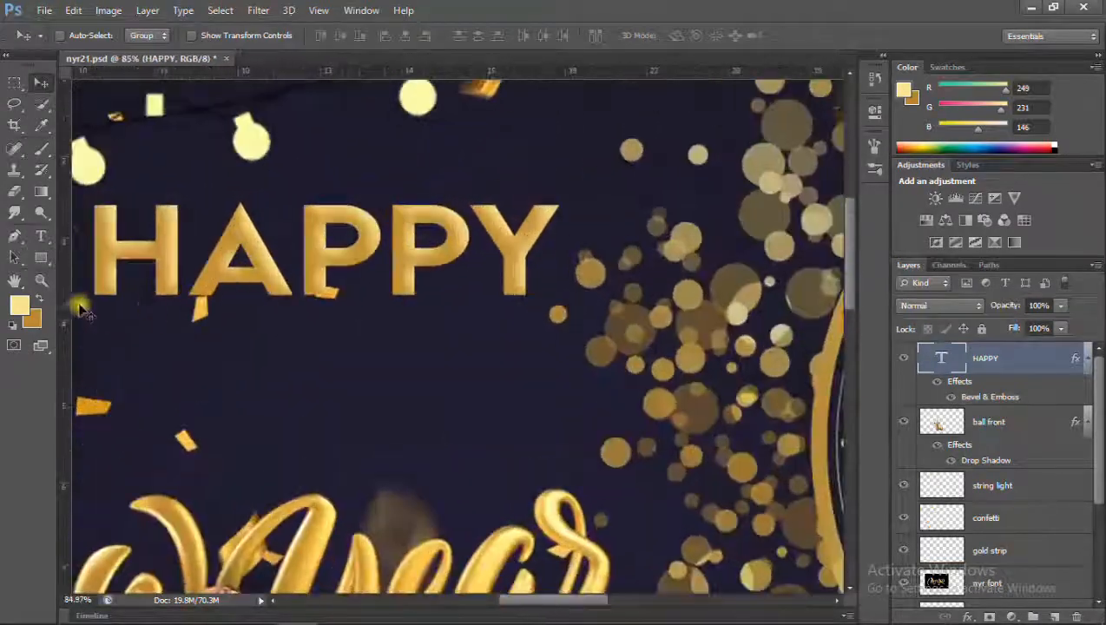
left_click(41, 236)
double_click(252, 252)
left_click(481, 298)
Set the HAPPY text's bevel depth to 100%, check its shadow colour, and apply the effect.
left_click(968, 617)
left_click(974, 444)
mouse_move(786, 146)
left_mouse_down()
mouse_move(803, 148)
mouse_move(776, 148)
mouse_move(788, 149)
left_mouse_up()
type("100")
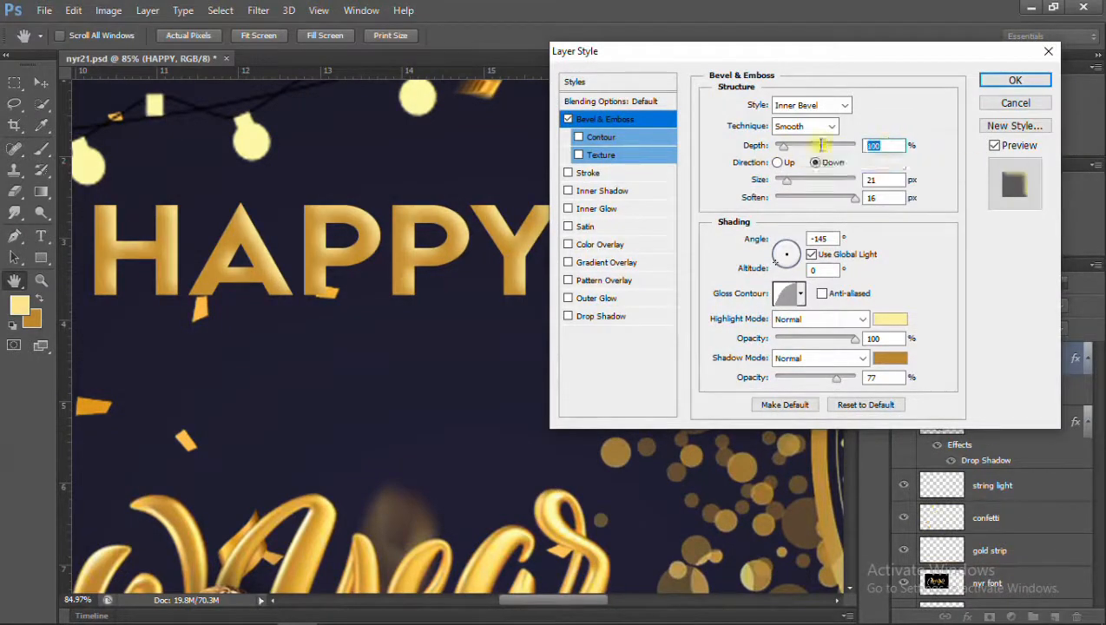
left_click(890, 358)
left_click(852, 136)
left_click(1011, 81)
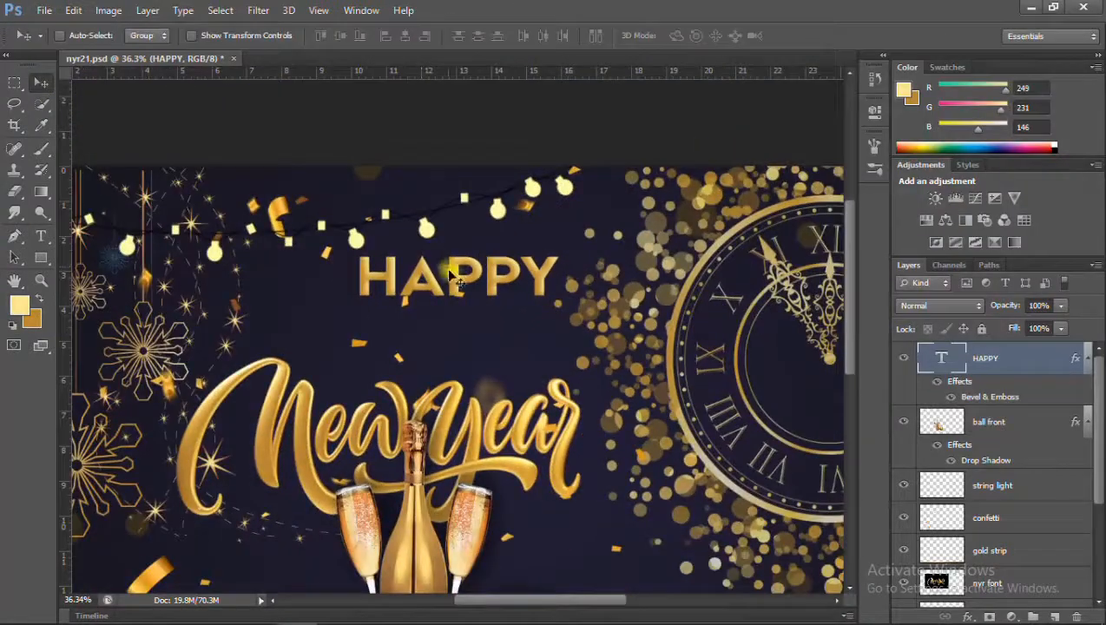
Place a copy of the HAPPY text below the New Year lettering and move the original down close above it.
left_click_drag(449, 275, 632, 551)
scroll(538, 391, "down", 5)
scroll(408, 238, "up", 4)
left_click_drag(420, 229, 398, 296)
key("ctrl+z")
left_click(447, 226, "ctrl")
Change the copied text to "2021" and select the HAPPY layer.
left_click(612, 483, "ctrl")
double_click(569, 483)
type("2021")
key("ctrl+Return")
left_click(41, 84)
left_click(986, 422)
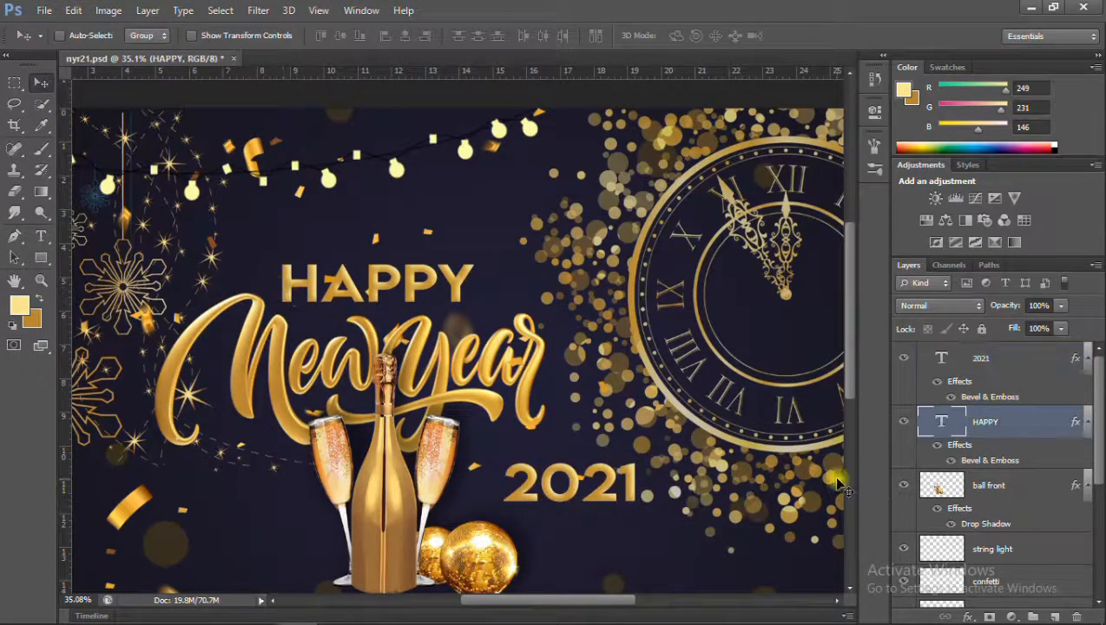
Scale the HAPPY text down to about 64% above the New Year lettering.
key("ctrl+t")
left_click_drag(474, 264, 404, 283)
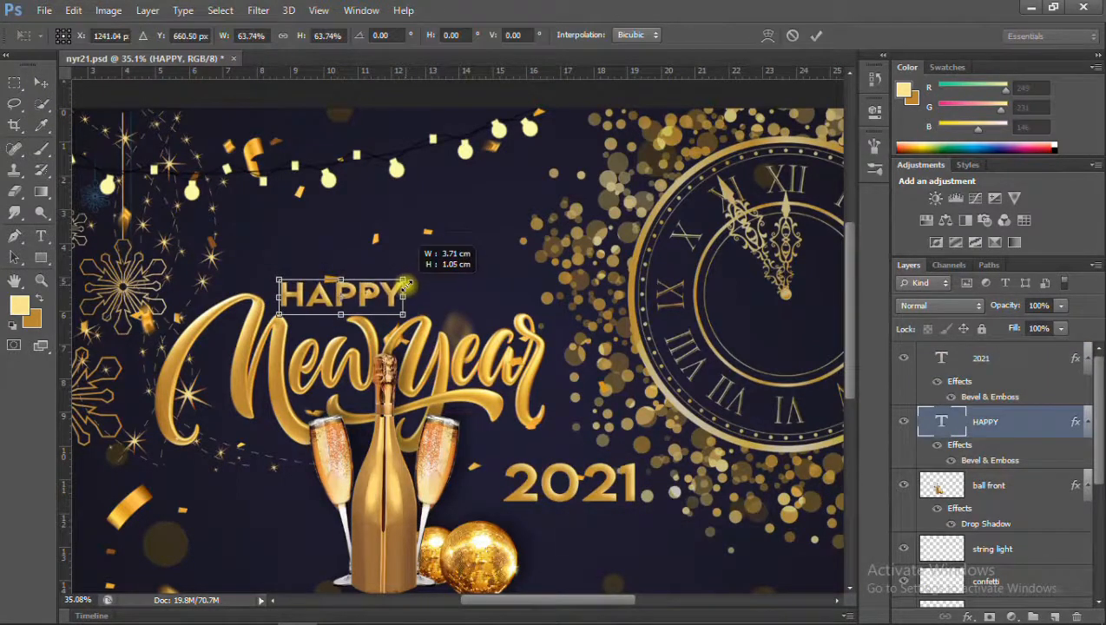
key("Return")
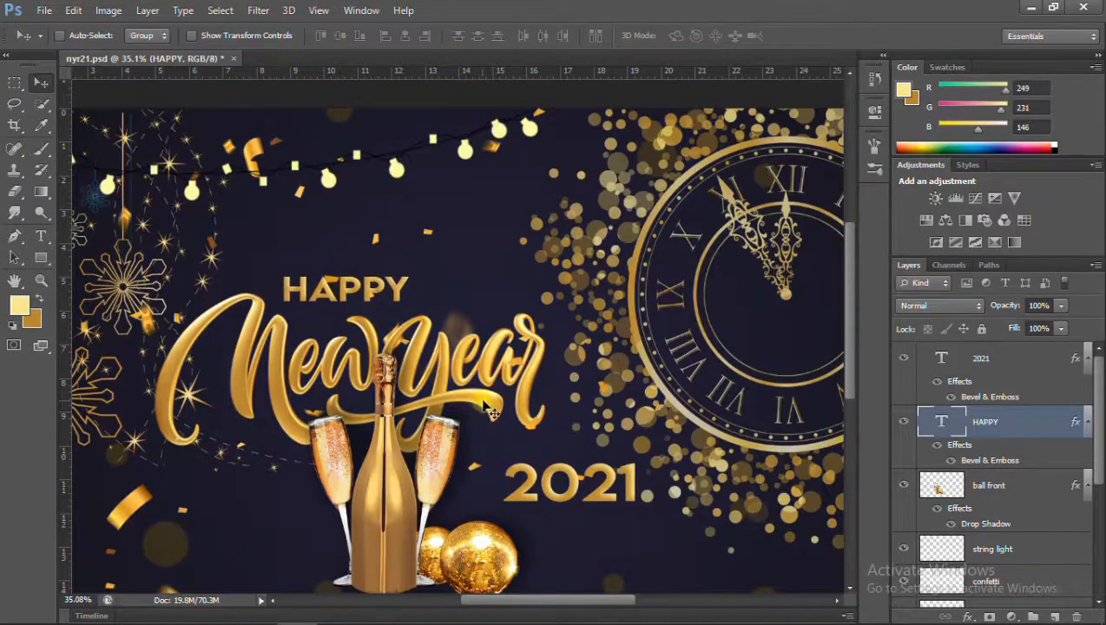
scroll(563, 453, "up", 1)
scroll(501, 445, "down", 1)
Move the 2021 text up close beneath the New Year lettering, beside the champagne glass, and enlarge it to about 111%.
left_click(979, 361)
left_click_drag(590, 491, 533, 466)
key("ctrl+t")
left_click_drag(599, 433, 614, 427)
mouse_move(565, 458)
left_mouse_down()
mouse_move(550, 461)
mouse_move(561, 467)
left_mouse_up()
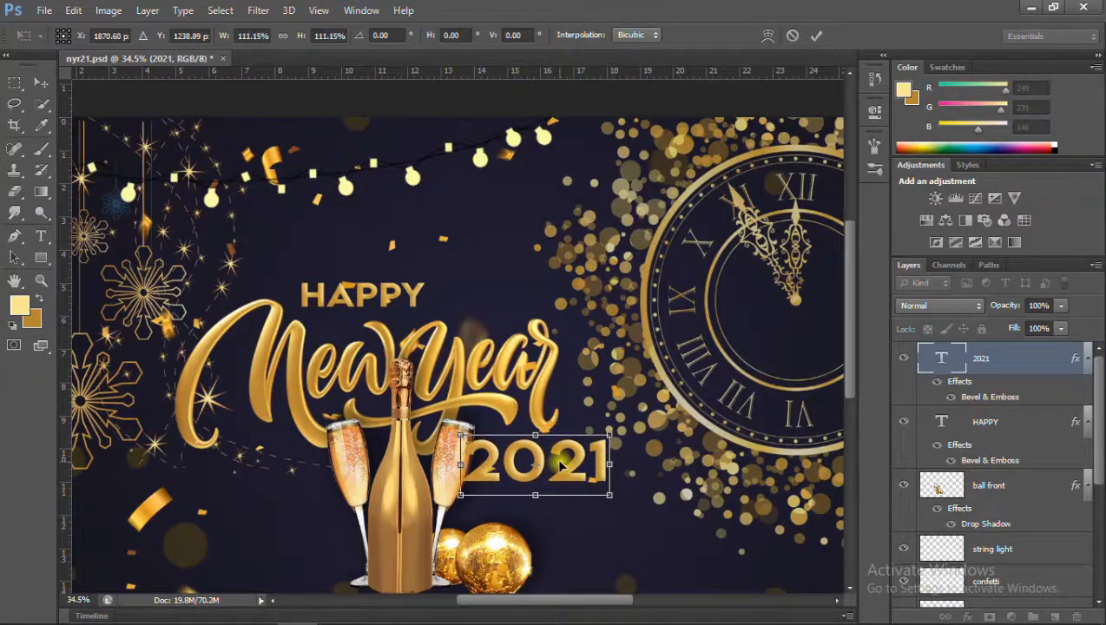
key("Return")
Stack the 2021 and HAPPY text layers directly beneath the ball front layer.
left_click(990, 422, "ctrl")
left_click_drag(991, 422, 992, 508)
Erase the confetti pieces overlapping the HAPPY text on the confetti layer, using the Eraser at 31% flow.
scroll(337, 278, "up", 3)
scroll(544, 482, "up", 3)
scroll(521, 425, "down", 6)
scroll(512, 386, "up", 5)
scroll(603, 360, "down", 1)
left_click(610, 358, "ctrl")
key("e")
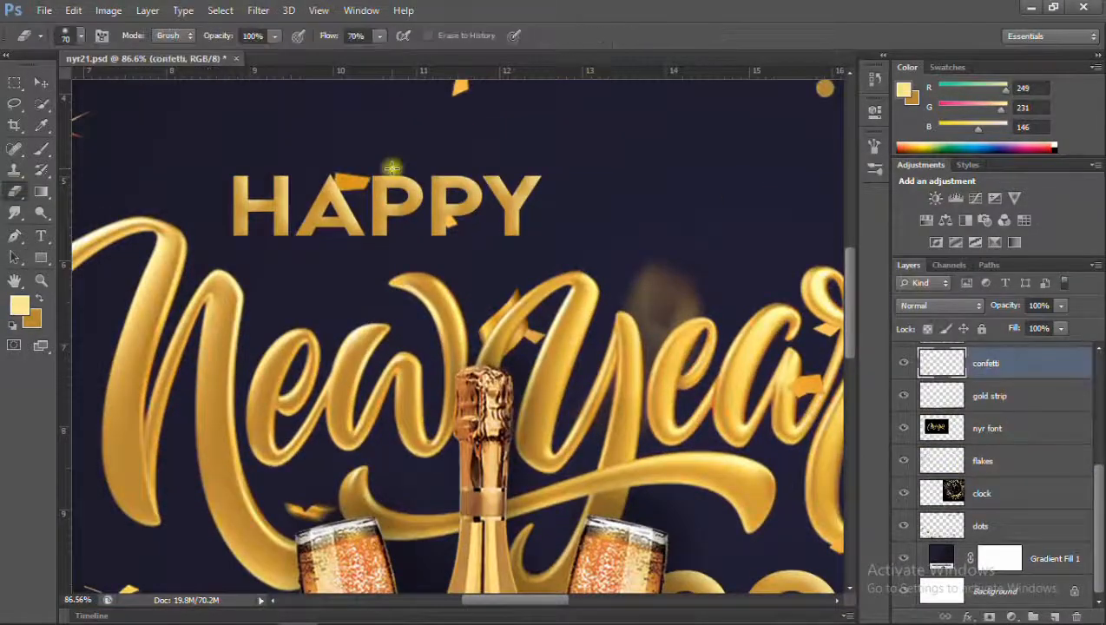
left_click_drag(379, 37, 345, 56)
left_click_drag(339, 171, 362, 241)
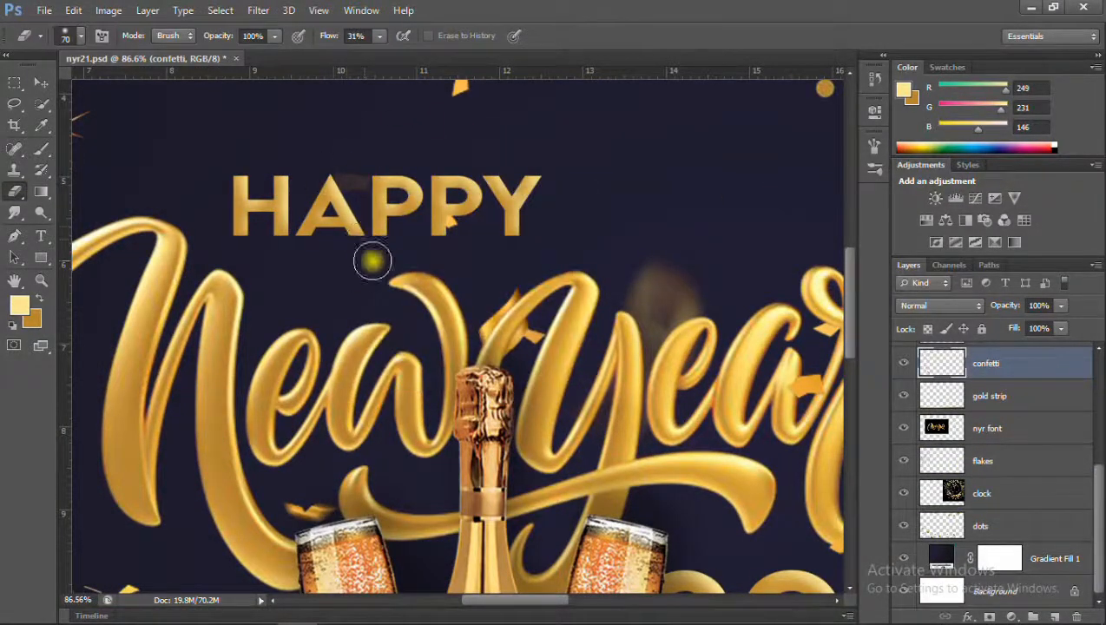
left_click(425, 242)
scroll(425, 242, "down", 4)
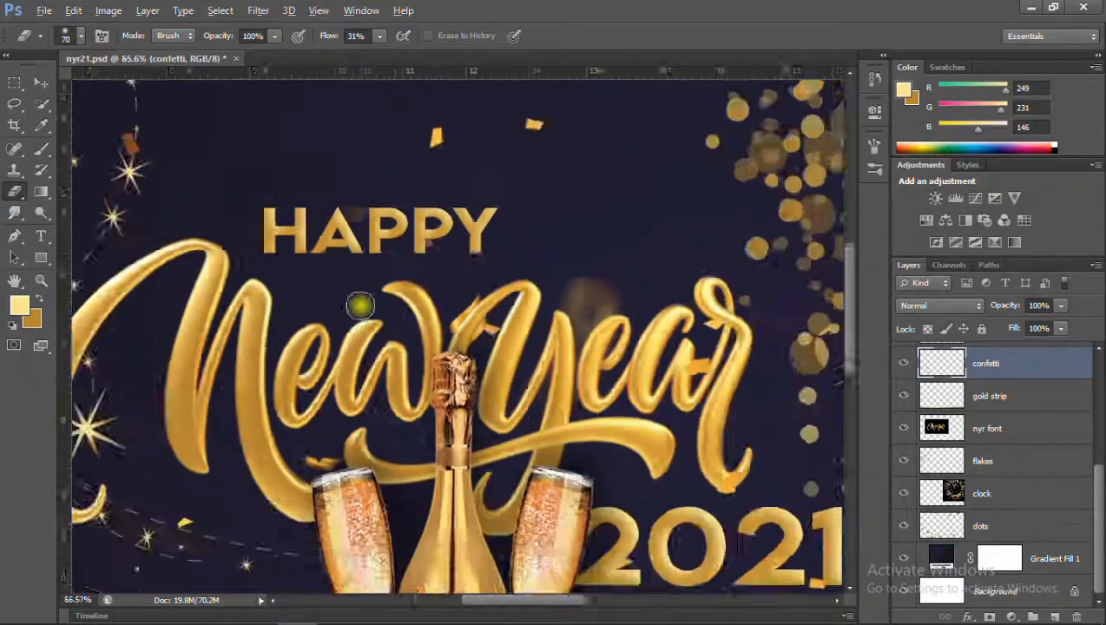
Inspect the lettering up close and the whole banner layout, and save the file.
scroll(297, 220, "up", 5)
scroll(410, 292, "down", 4)
scroll(409, 519, "up", 4)
scroll(741, 538, "down", 4)
scroll(662, 524, "up", 5)
scroll(608, 499, "down", 5)
scroll(520, 434, "down", 4)
scroll(521, 434, "up", 4)
scroll(521, 434, "down", 5)
left_click(41, 81)
scroll(443, 362, "up", 3)
scroll(443, 362, "down", 3)
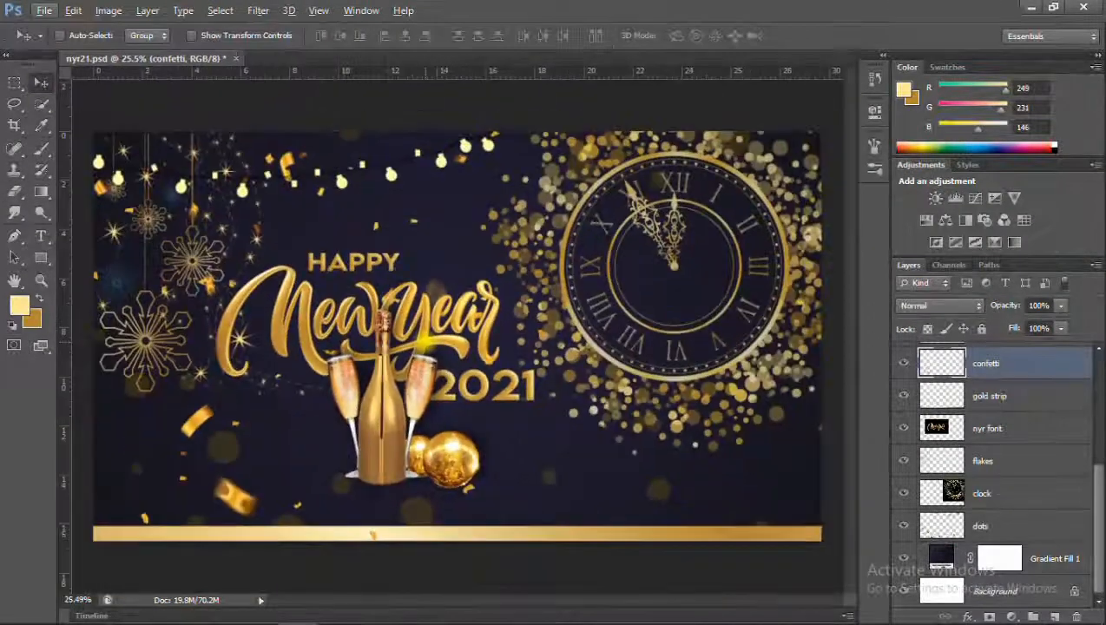
scroll(444, 362, "up", 4)
scroll(439, 354, "down", 5)
scroll(438, 360, "up", 3)
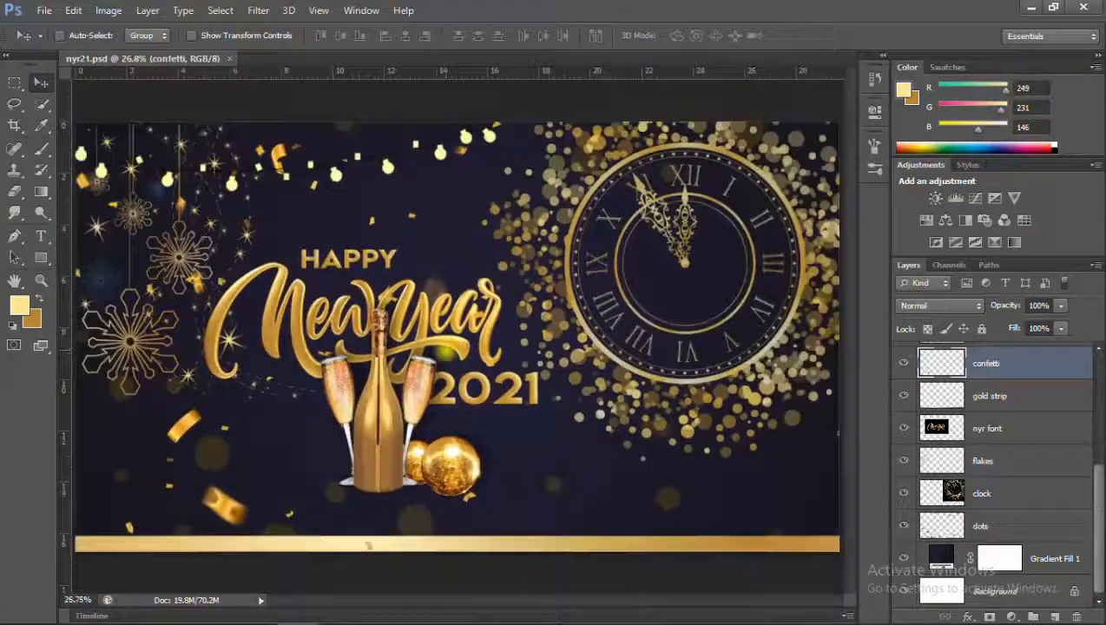
scroll(964, 434, "up", 4)
Nudge the 2021 text slightly to the right and check its placement against the glass and lettering.
left_click(965, 423)
key("Right")
key("Right")
key("Right")
key("Right")
key("Right")
key("Right")
key("Right")
key("Right")
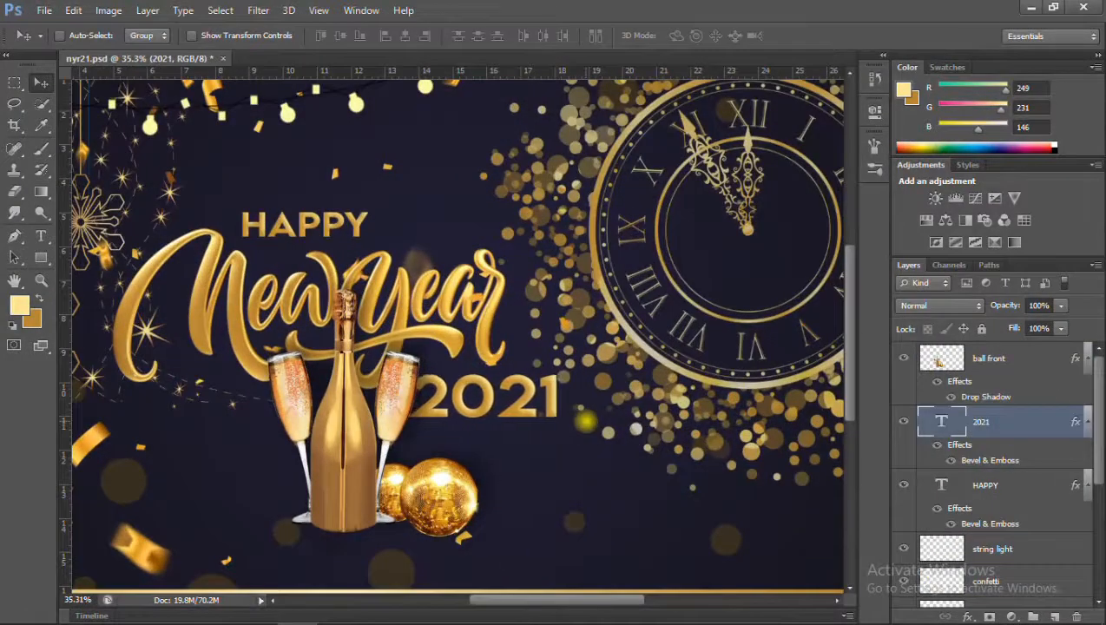
scroll(479, 362, "down", 4)
scroll(381, 271, "up", 2)
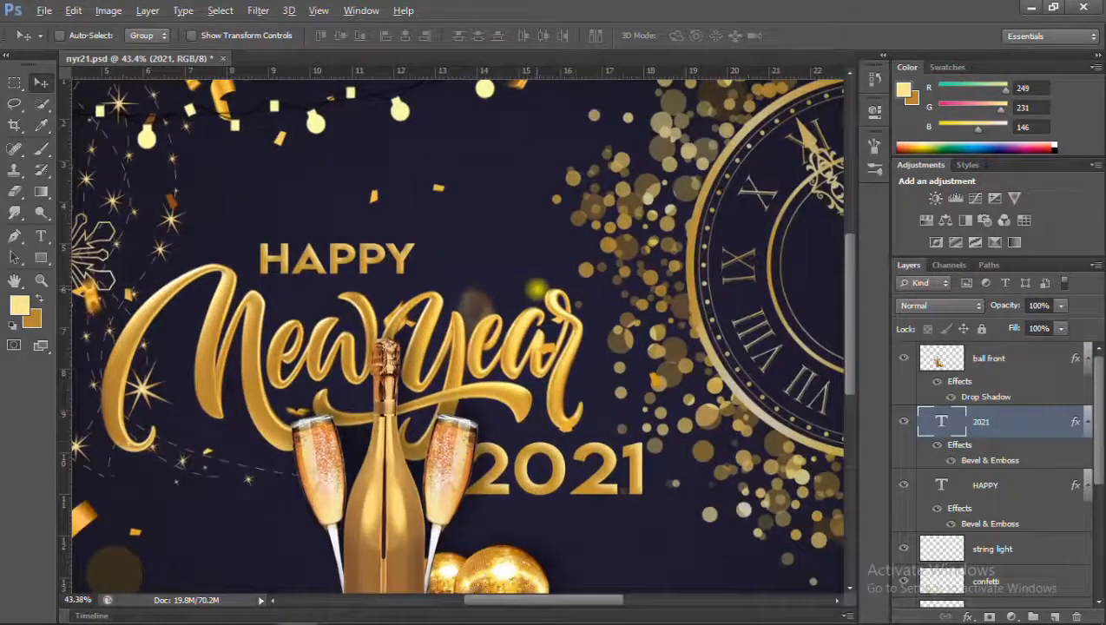
scroll(564, 441, "up", 2)
scroll(434, 330, "down", 3)
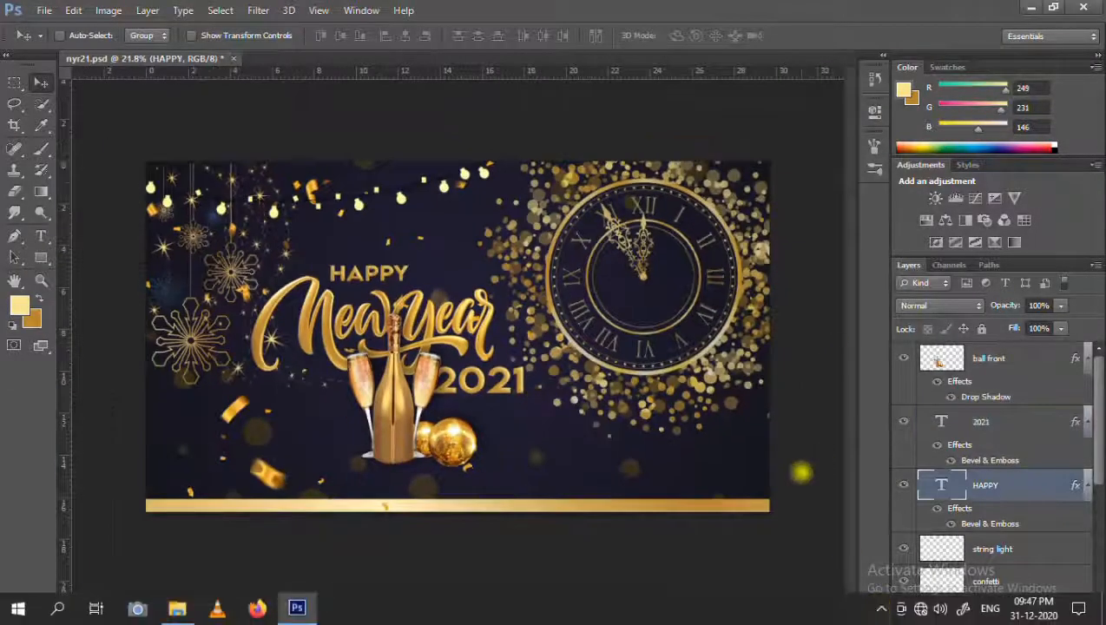
Copy the HAPPY text to the lower part of the banner and change the copy to "Wishing" in Arca Majora 3 Bold.
key("alt")
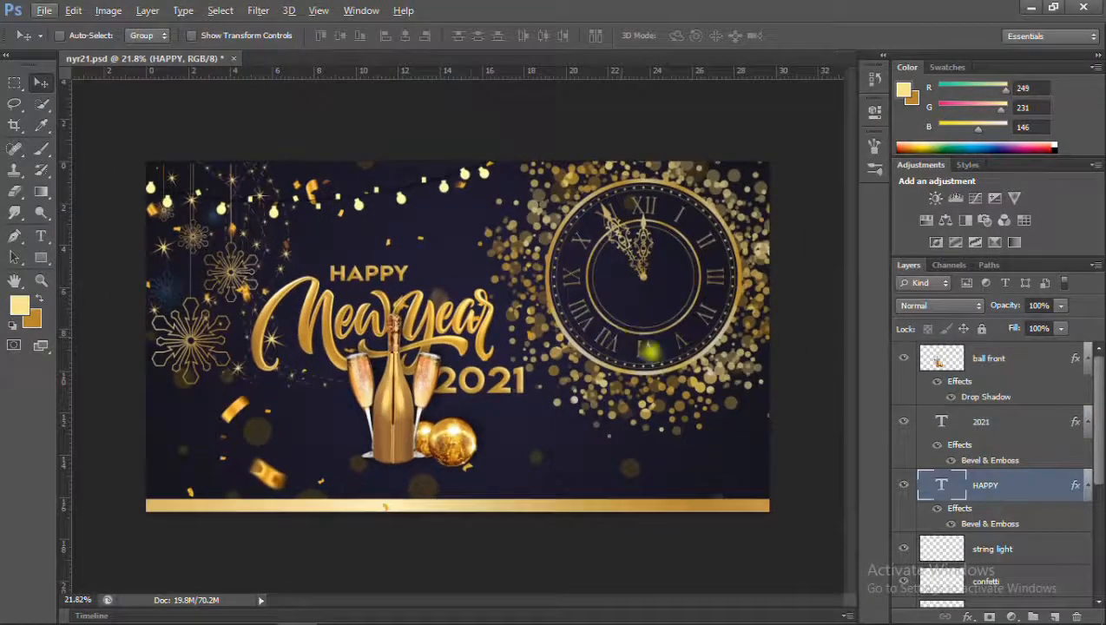
left_click_drag(560, 479, 560, 472)
left_click(41, 237)
double_click(553, 475)
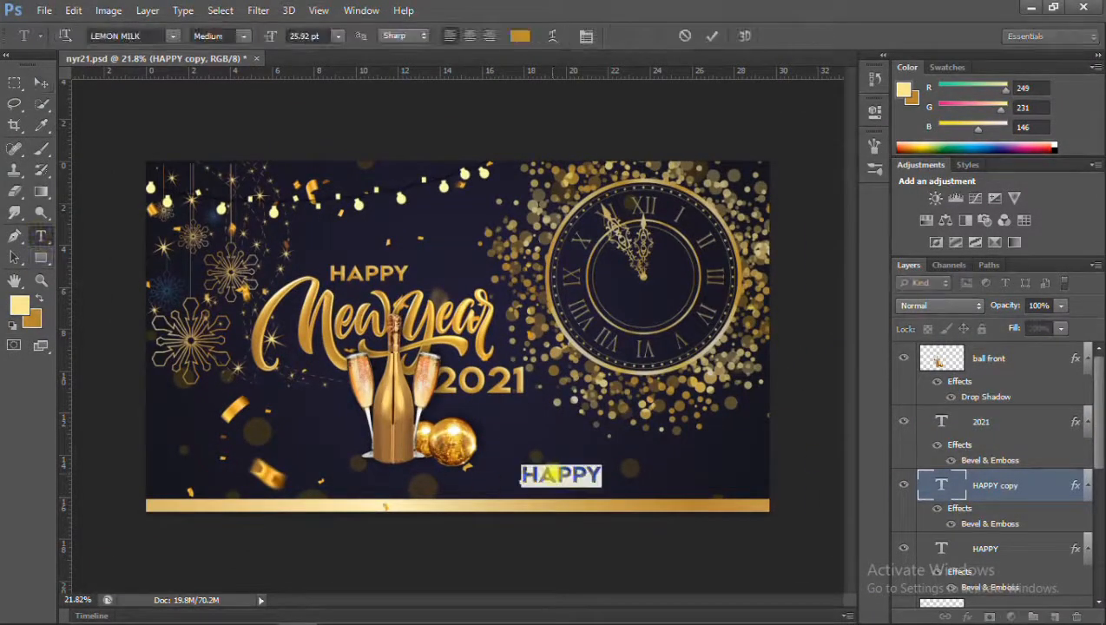
left_click(244, 37)
left_click(228, 79)
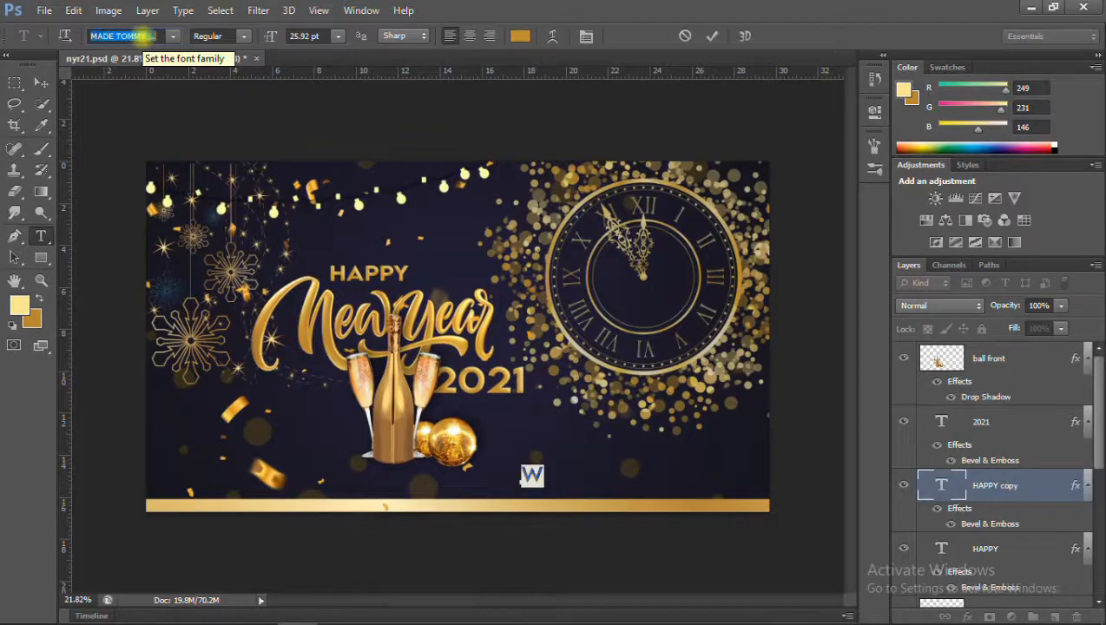
scroll(147, 37, "down", 5)
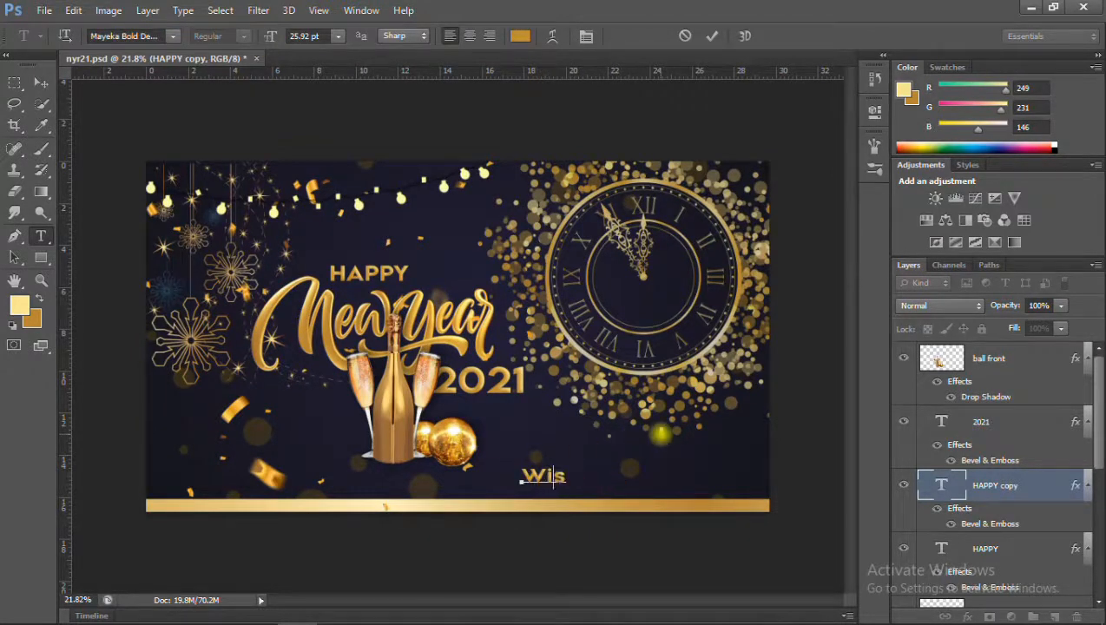
scroll(149, 35, "up", 10)
left_click(546, 476)
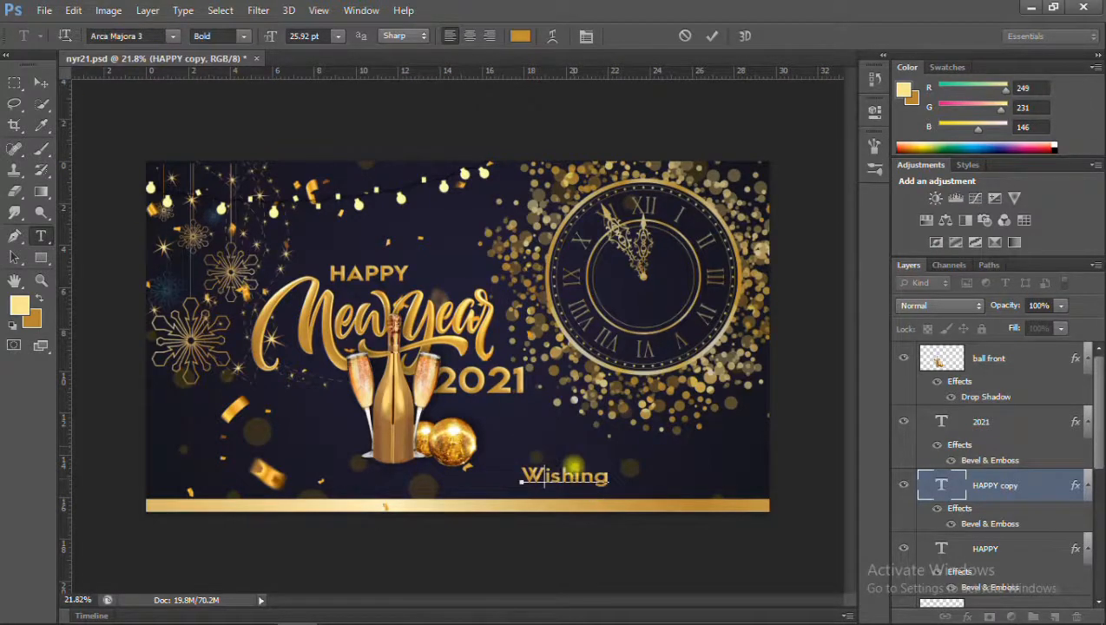
Move the text toward the banner's left edge and extend it to “Wishing you a happy and healthy new year” in quotation marks.
left_click_drag(624, 470, 260, 480)
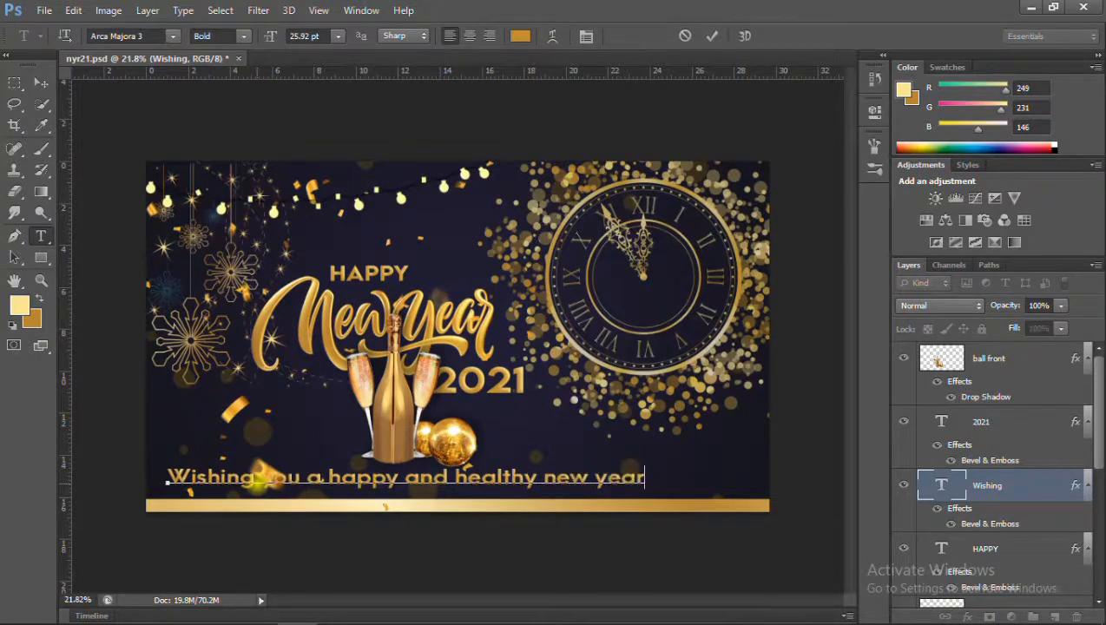
left_click(171, 478)
type("\"")
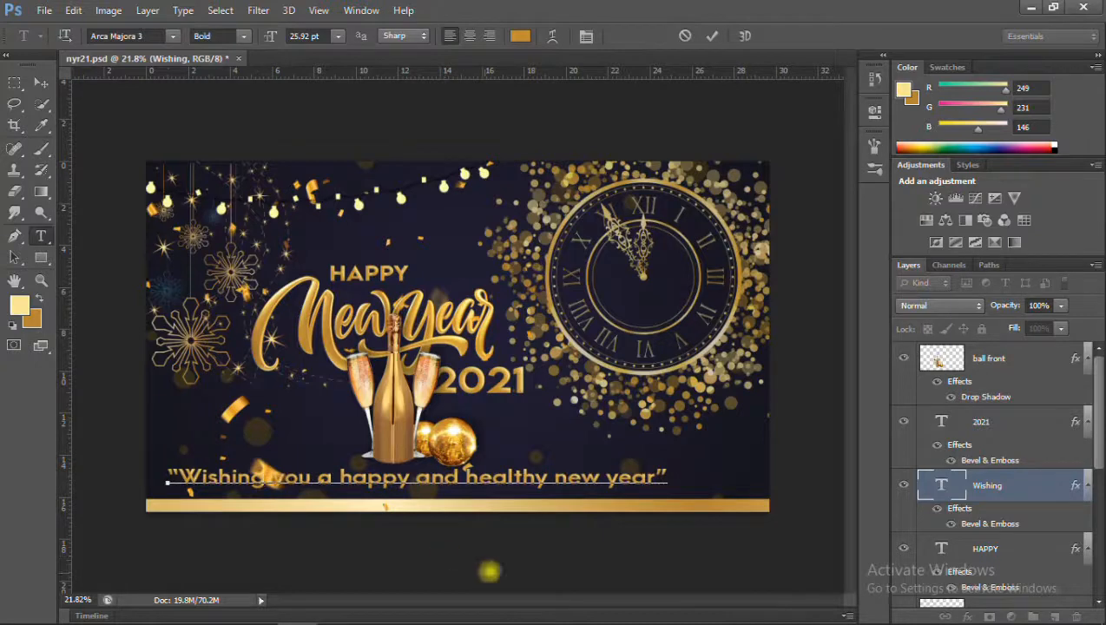
Move the wish text down over the gold strip and hide the gold strip layer.
left_click(42, 83)
scroll(972, 547, "down", 3)
key("ctrl+t")
left_click_drag(565, 477, 580, 500)
key("Return")
left_click(903, 550)
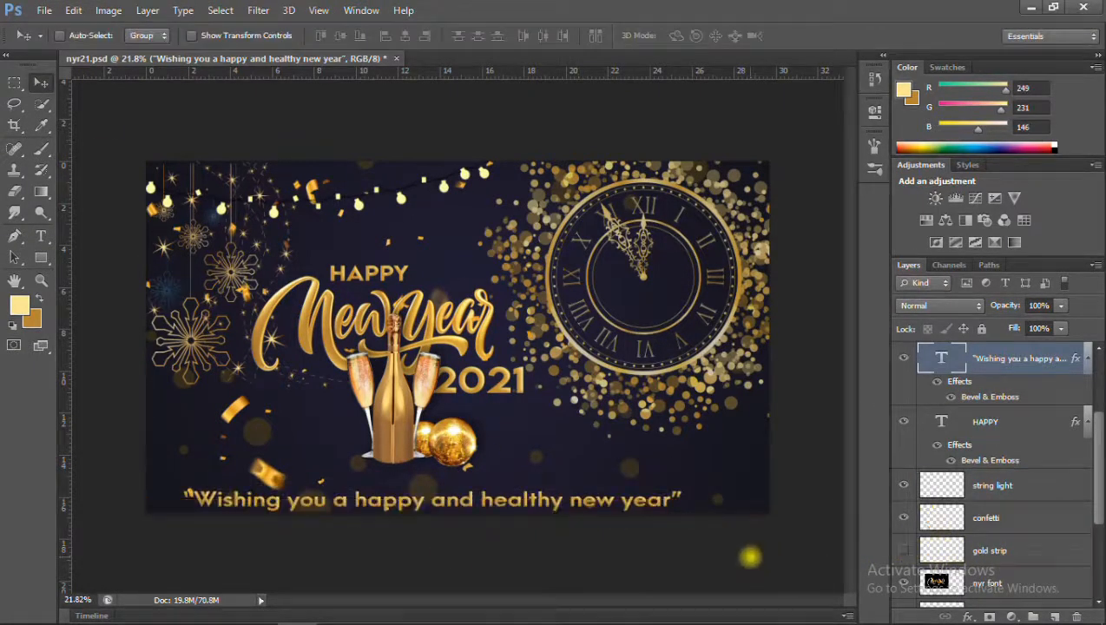
Change the whole wish text to a thin, widely spaced font.
left_click(41, 234)
left_click(420, 504)
key("ctrl+a")
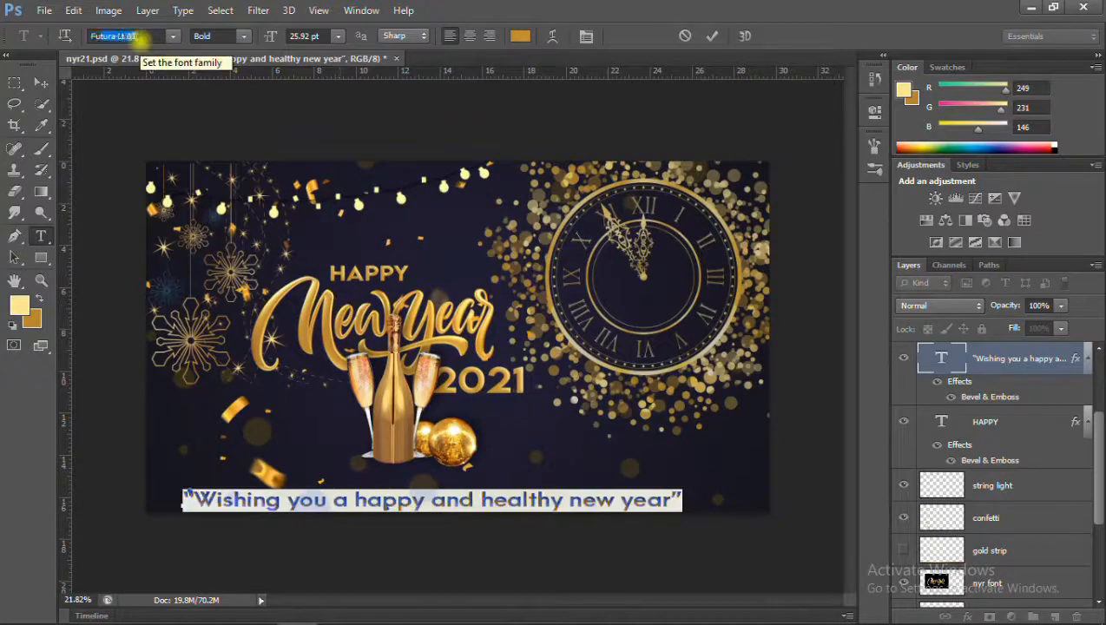
key("Down")
key("Down")
key("Down")
key("Down")
key("Down")
left_click(41, 83)
Scale the wish text to about 60% and position it along the banner's lower edge.
key("ctrl+t")
left_click_drag(183, 510, 482, 521)
left_click_drag(531, 503, 199, 493)
left_click_drag(141, 498, 250, 495)
left_click_drag(290, 495, 235, 494)
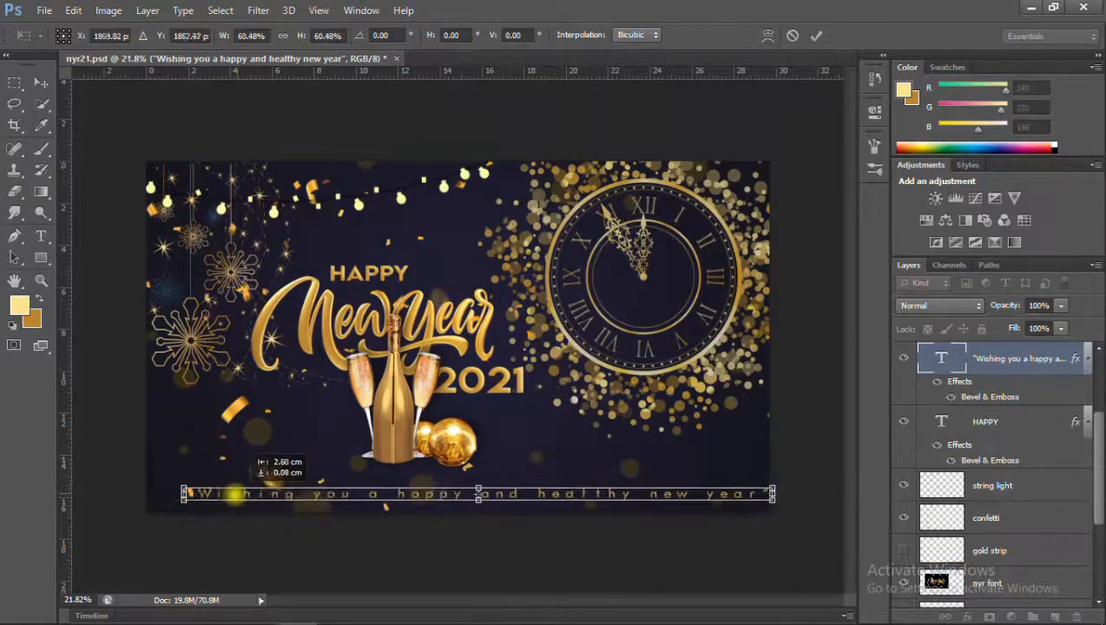
key("Return")
Centre the wish text horizontally on the canvas, align it to the bottom edge, and clear the selection.
key("ctrl+a")
left_click(403, 38)
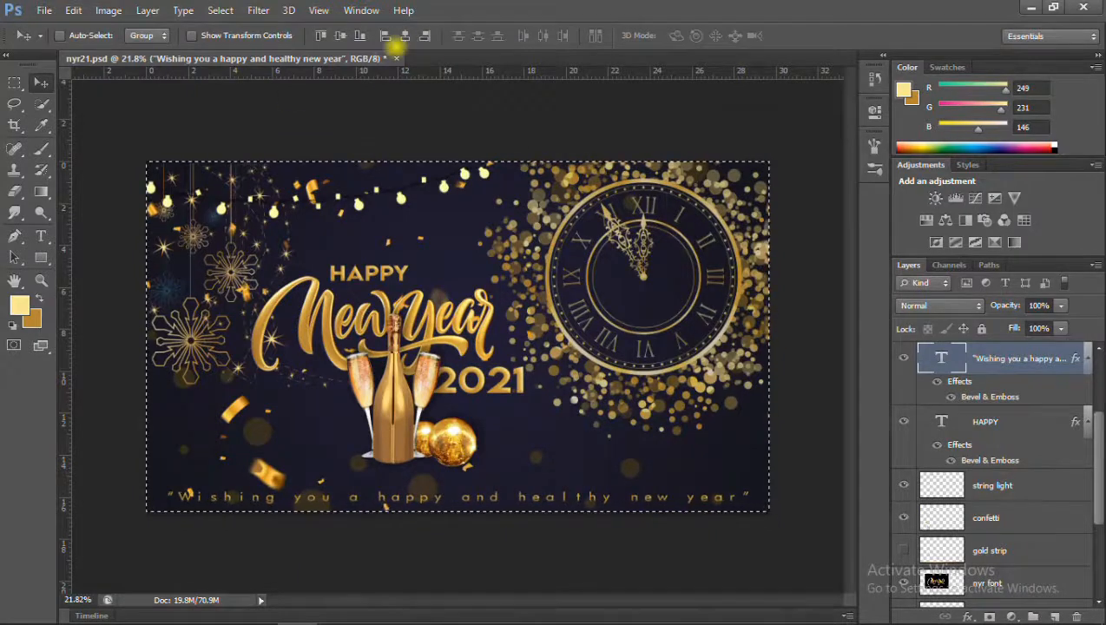
left_click(360, 37)
key("ctrl+d")
Compare the wish text with the gold strip shown and hidden, and leave the strip hidden.
left_click(904, 550)
left_click(904, 550)
left_click(903, 550)
left_click(903, 357)
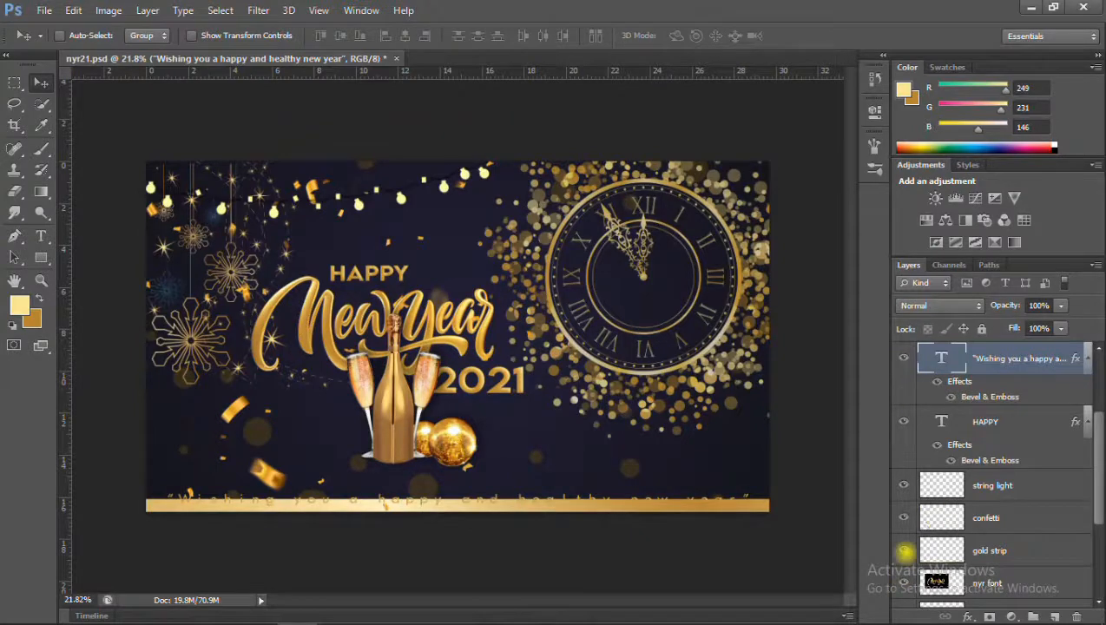
left_click(904, 550)
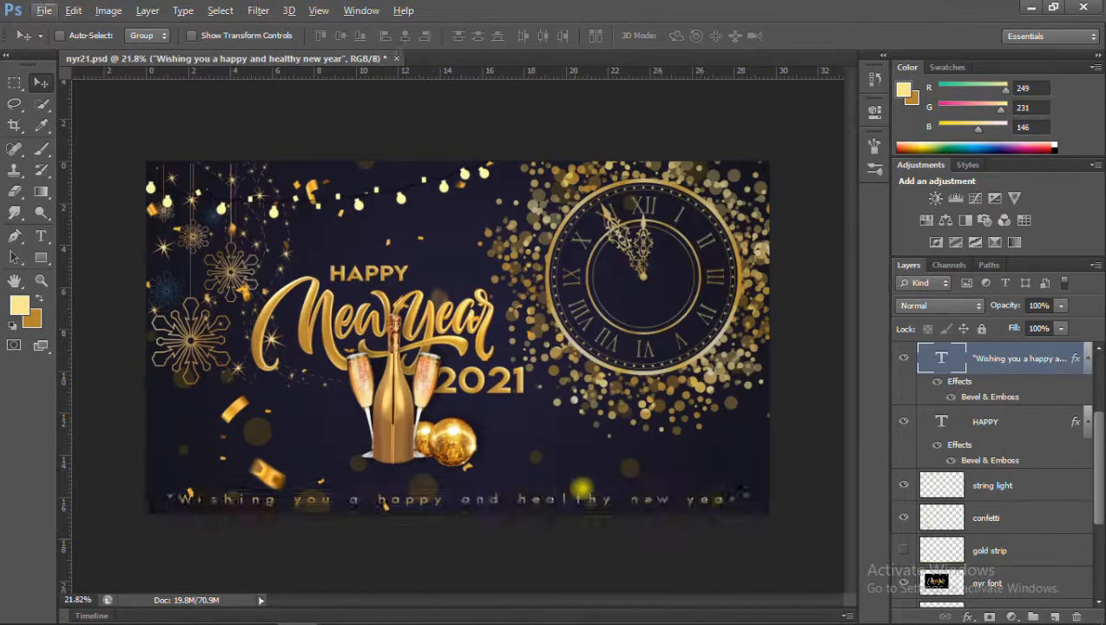
Shrink the wish text slightly and keep it centred just above the banner's lower edge.
key("ctrl+t")
left_click_drag(751, 495, 673, 496)
key("Return")
key("ctrl+t")
key("Return")
scroll(523, 497, "up", 2)
scroll(523, 497, "down", 3)
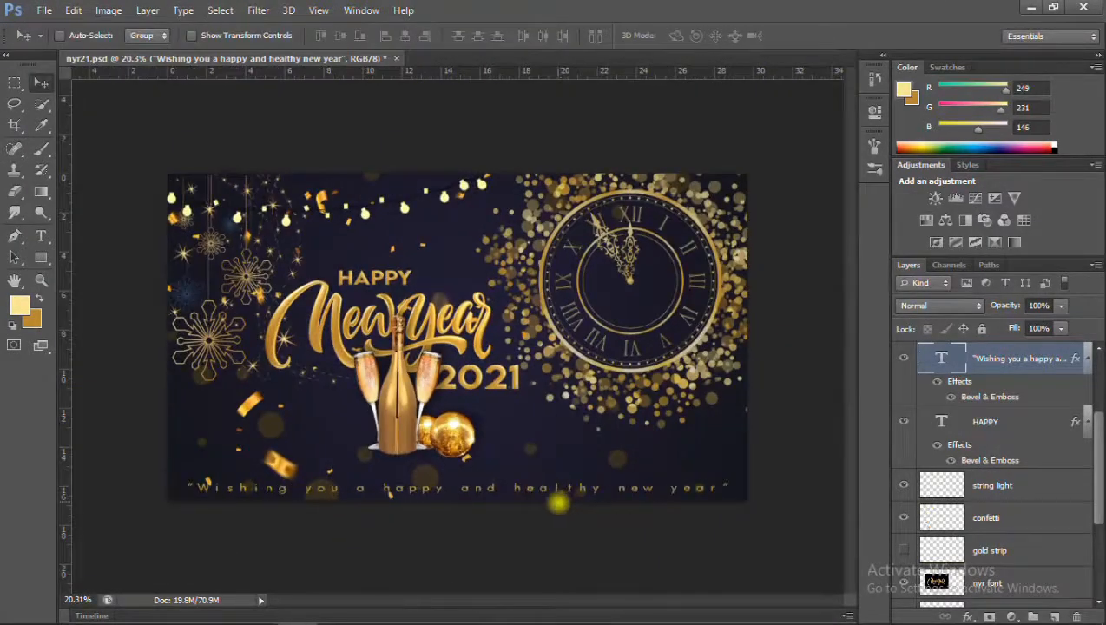
key("ctrl+t")
left_click_drag(687, 488, 694, 484)
key("Return")
Check the wish text's placement on the banner and save the file.
scroll(521, 503, "up", 5)
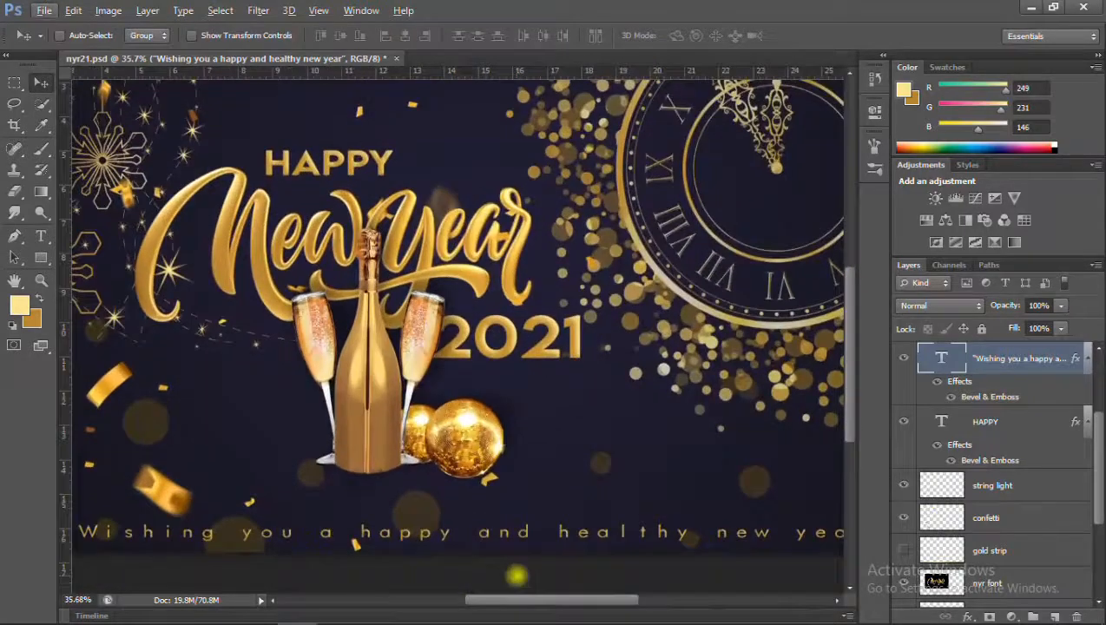
left_click_drag(527, 598, 539, 595)
scroll(512, 500, "down", 5)
key("ctrl+s")
left_click(42, 235)
left_click(308, 497)
left_click(43, 86)
key("Delete")
left_click(42, 236)
left_click(304, 502)
left_click(41, 83)
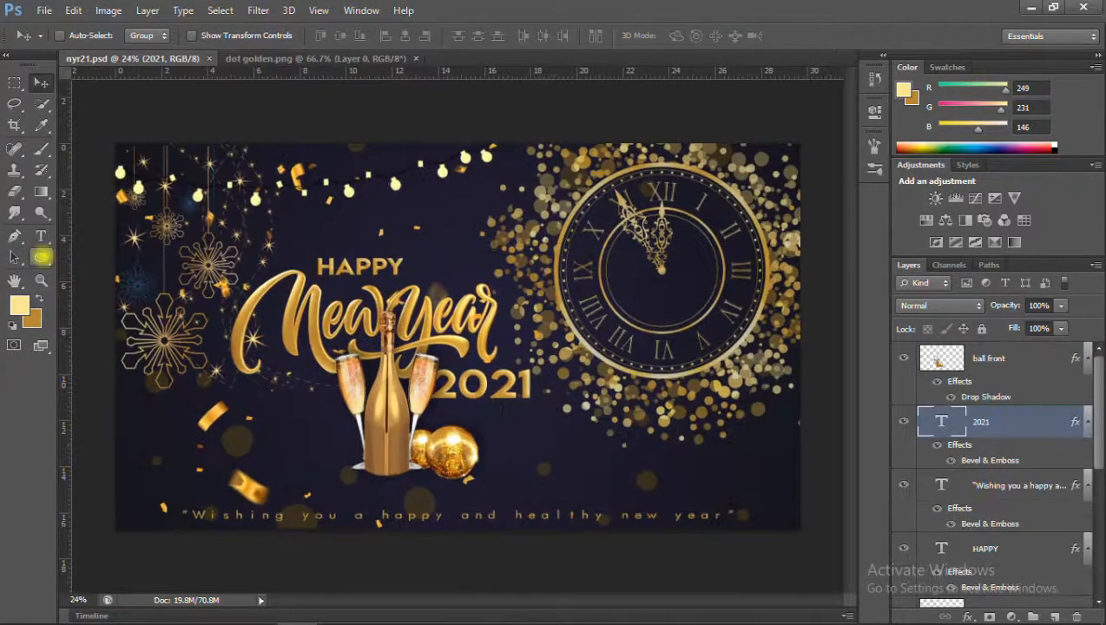
Draw a circle 275 px in diameter with the Ellipse tool, to the left of the champagne bottle.
right_click(41, 258)
left_click(83, 278)
left_click_drag(286, 422, 342, 479)
Try a reflected gold gradient fill at 180 degrees on the circle, and undo the last gradient edit.
left_click(206, 35)
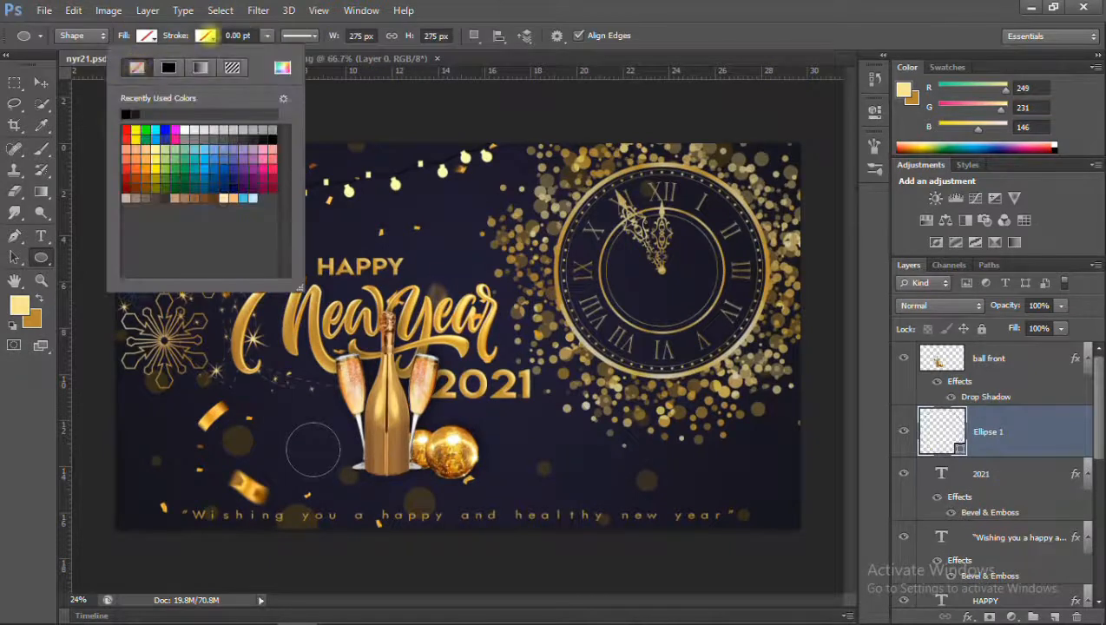
left_click(147, 35)
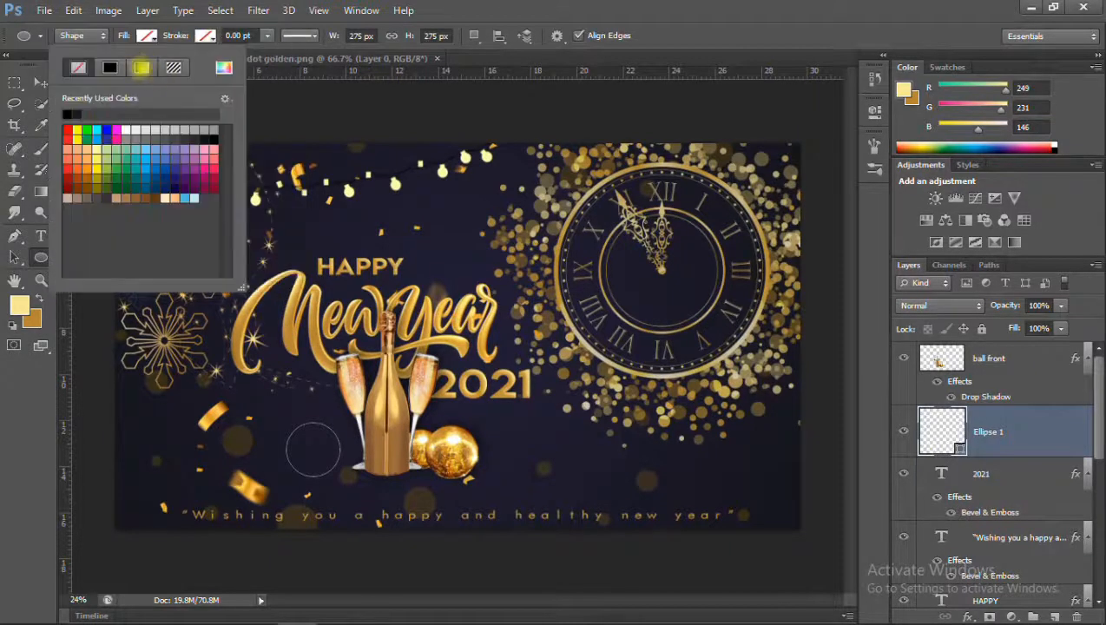
left_click(142, 68)
left_click(109, 249)
left_click(96, 302)
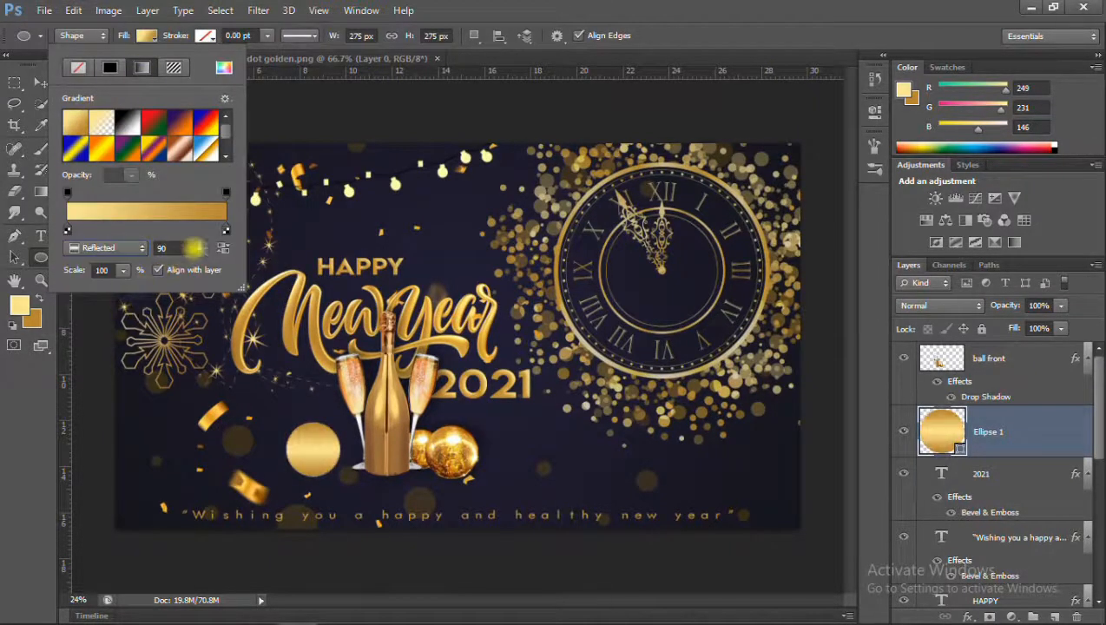
left_click(193, 248)
left_click(181, 212)
left_click(690, 104)
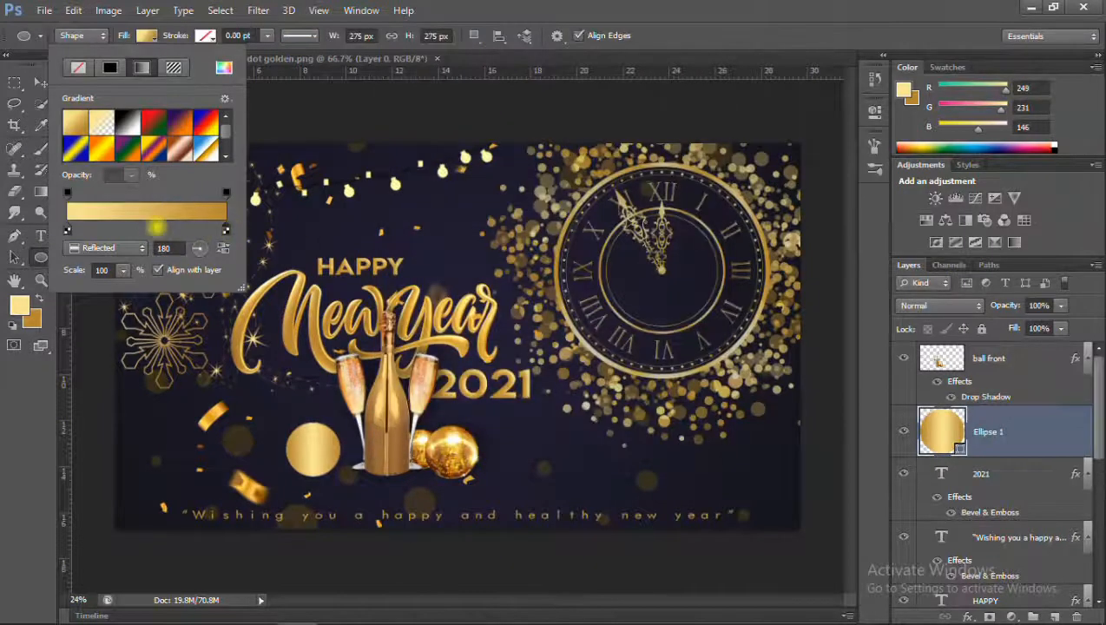
left_click(139, 227)
left_click(137, 229)
key("ctrl+z")
Fill the circle with the gold gradient in Reflected style at a 180-degree angle.
left_click(146, 36)
left_click(142, 67)
type("180")
left_click(138, 248)
left_click(104, 303)
left_click(146, 36)
key("v")
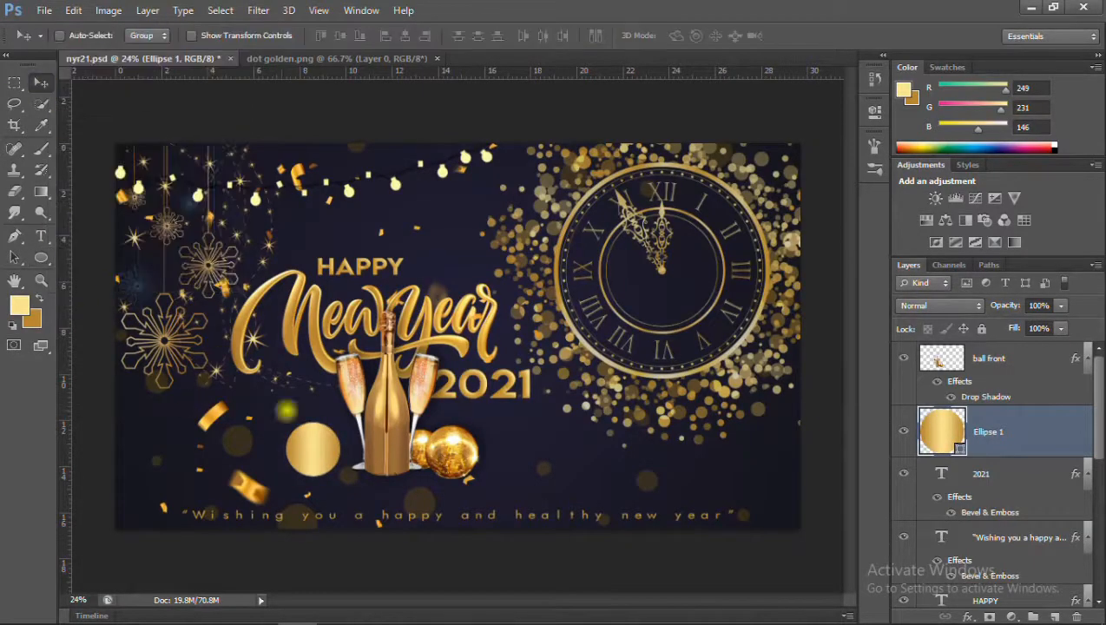
Add the text "01" in black 10 pt Arca Majora 3 Bold, centre it on the gold circle, and load the circle as a selection.
scroll(330, 453, "up", 6)
scroll(273, 477, "down", 6)
key("t")
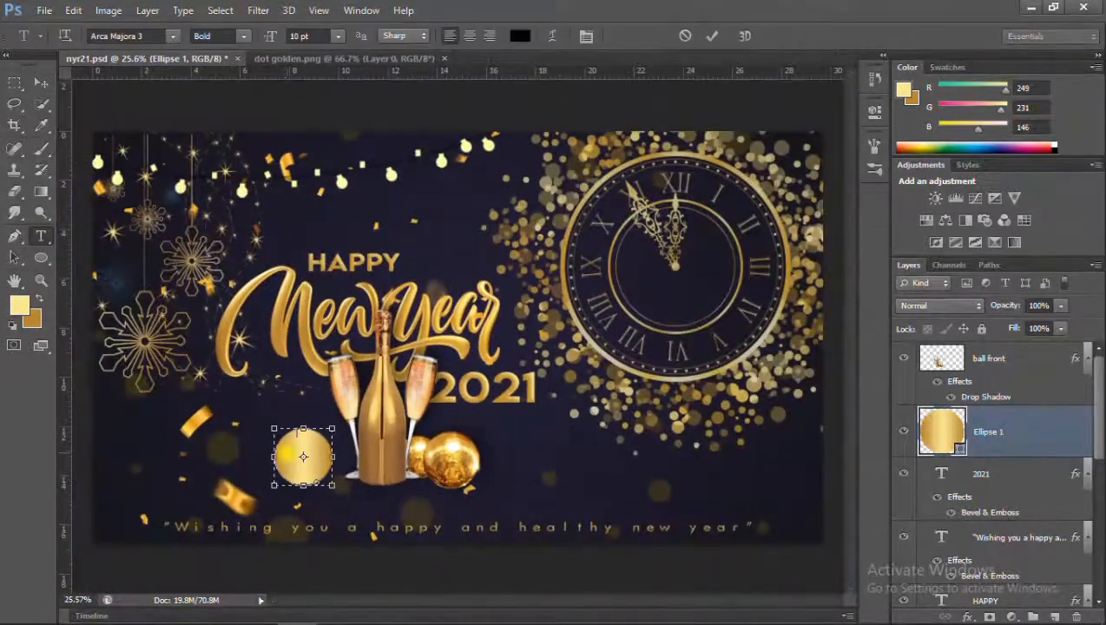
left_click(297, 432)
scroll(304, 429, "up", 5)
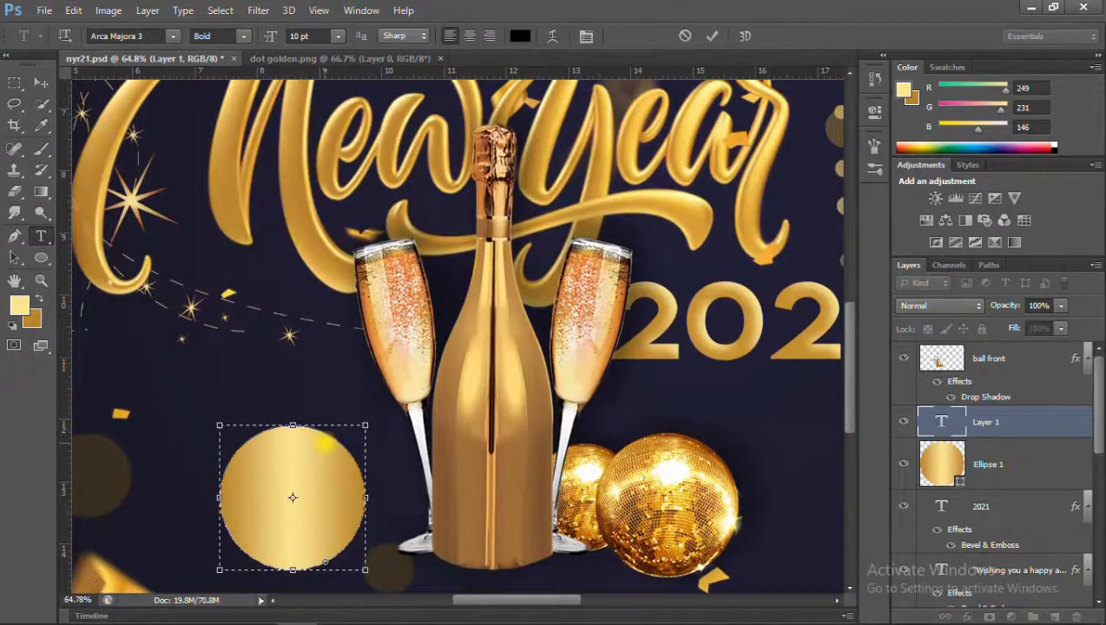
key("ctrl+Return")
key("v")
left_click_drag(284, 410, 286, 474)
left_click(14, 84)
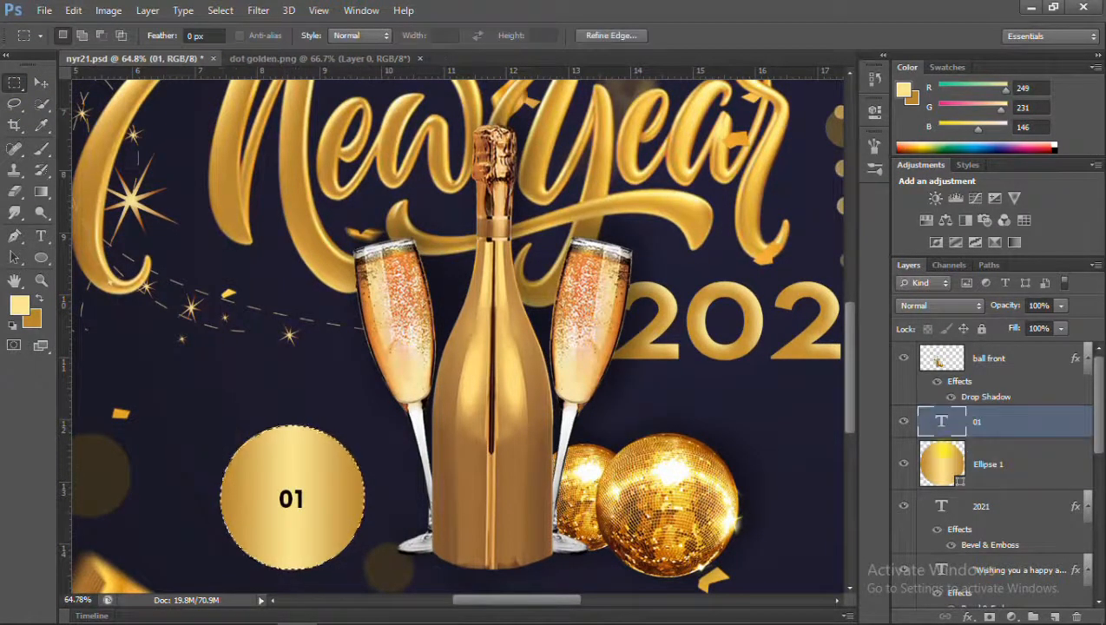
Place a vertical and a horizontal guide through the centre of the gold circle.
key("v")
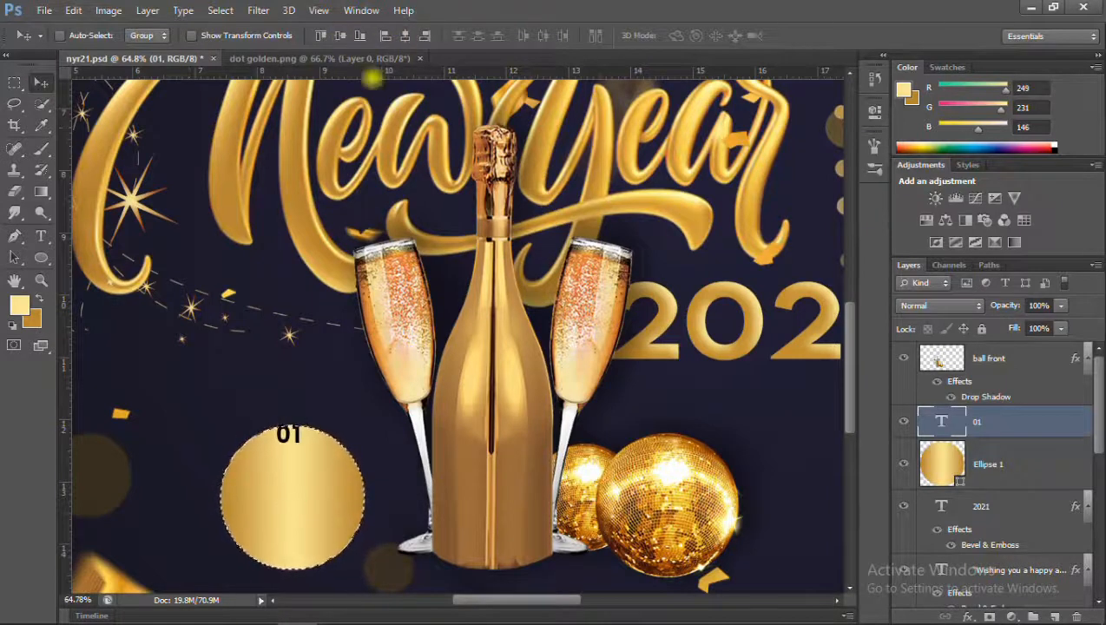
left_click_drag(65, 276, 291, 299)
left_click_drag(261, 73, 252, 496)
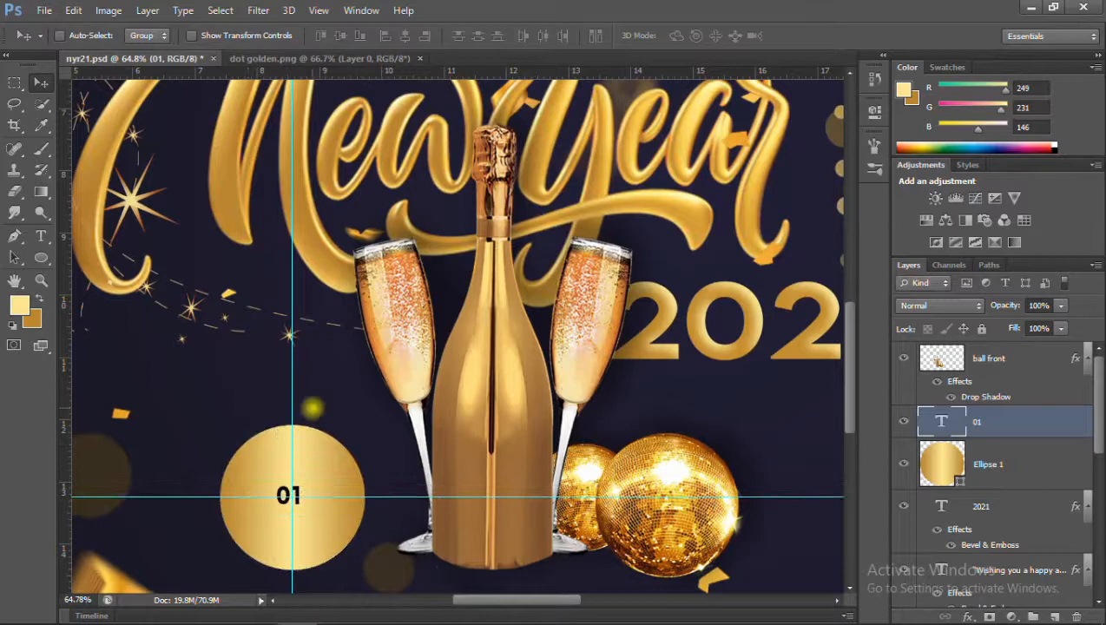
key("ctrl+t")
scroll(311, 417, "down", 1)
key("Return")
Delete the existing 01 text and retype "01" above the circle in 10 pt Arca Majora 3 Heavy.
key("t")
left_click(302, 485)
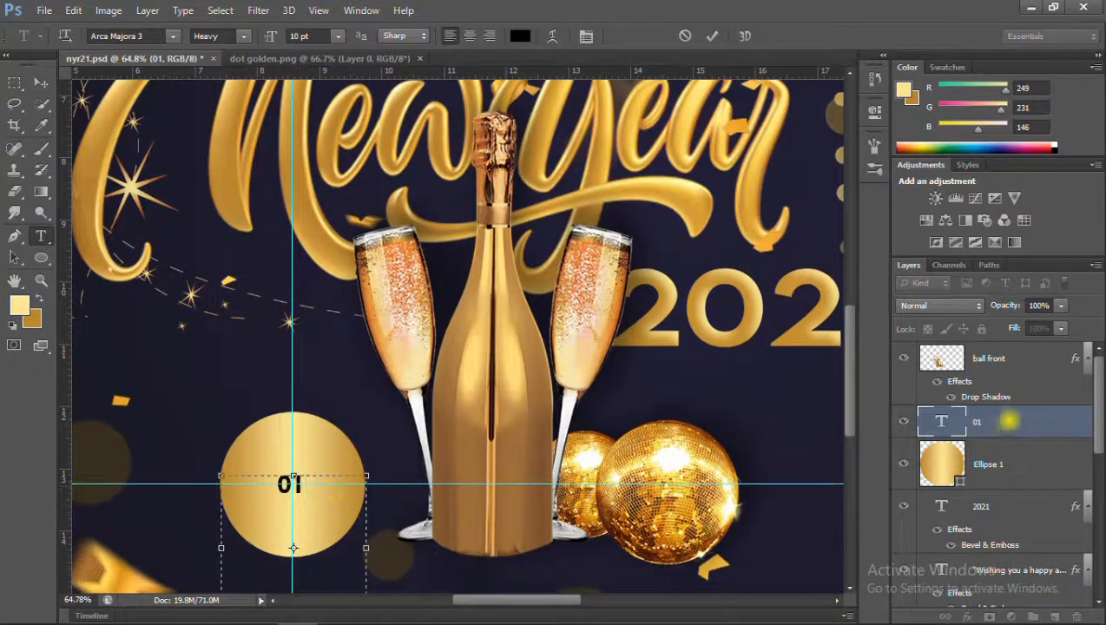
left_click(996, 423)
key("Delete")
left_click(264, 362)
type("0")
Move the 01 text onto the gold circle and scale it up.
left_click(41, 82)
left_click_drag(274, 354, 395, 507)
key("ctrl+t")
scroll(283, 502, "up", 7)
scroll(359, 487, "down", 4)
key("Return")
Fine-tune the 01 text so it is centred on the guide intersection, and hide the guides.
scroll(366, 452, "up", 2)
key("ctrl+t")
left_click_drag(356, 455, 355, 466)
key("Return")
scroll(382, 465, "down", 2)
key("ctrl+semicolon")
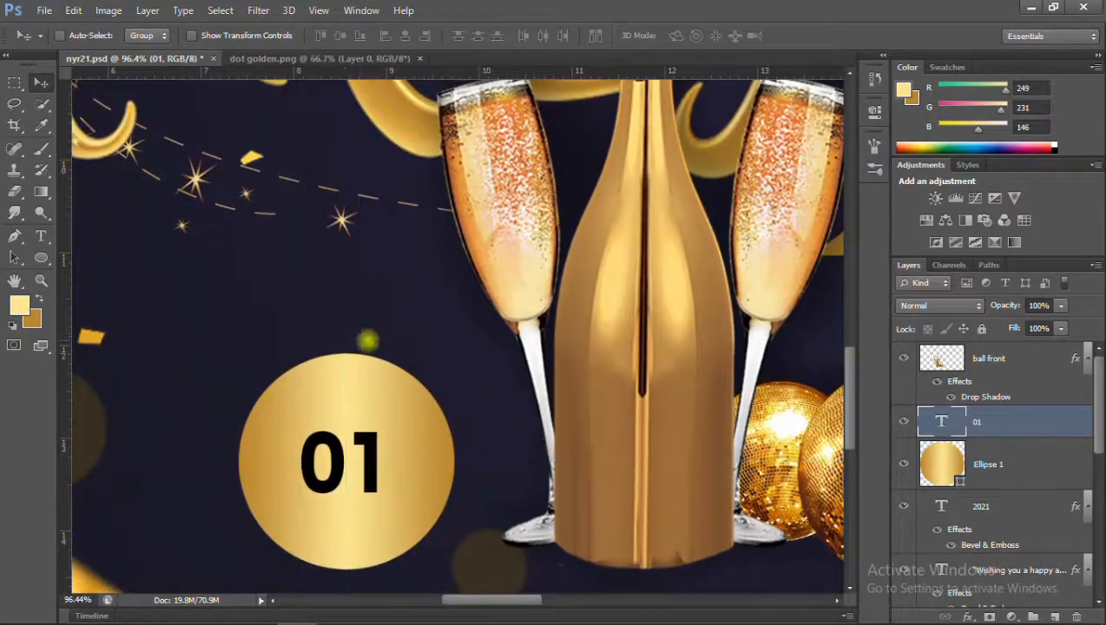
Try the Linear Burn blend mode on the 01 text.
scroll(368, 343, "down", 1)
left_click(934, 305)
left_click(925, 58)
scroll(969, 301, "down", 8)
scroll(968, 300, "up", 8)
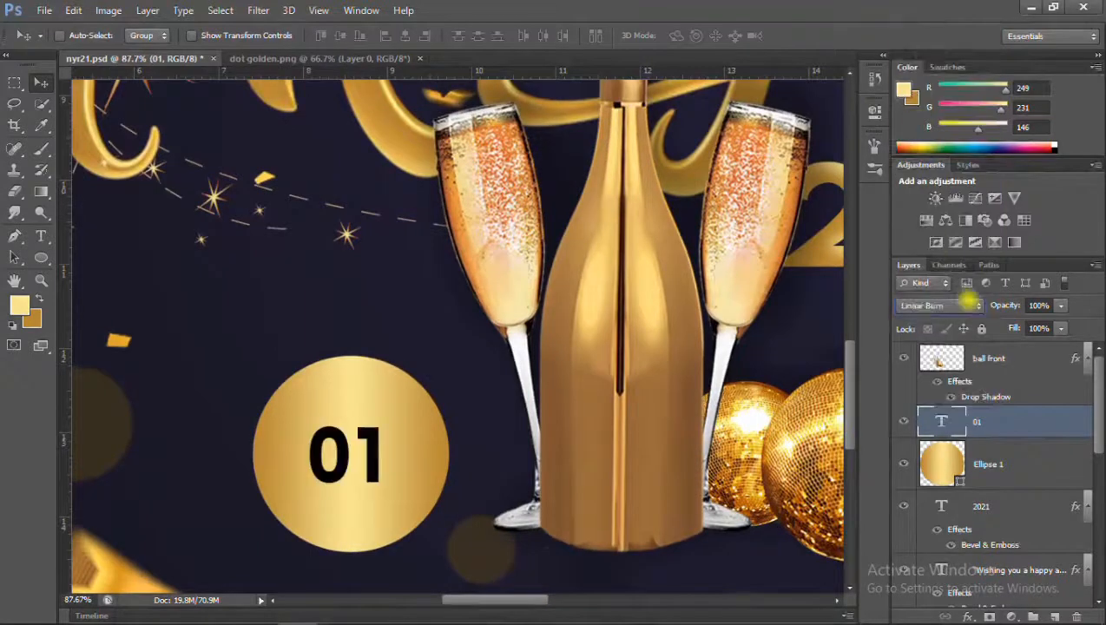
Change the colour of the 01 text to a very dark grey.
left_click(41, 236)
double_click(349, 457)
left_click(520, 35)
left_click_drag(486, 345, 483, 334)
key("Return")
key("ctrl+Return")
Add the text "JANUARY" in Arca Majora 3 Bold above the 01 on the gold circle.
left_click(308, 379)
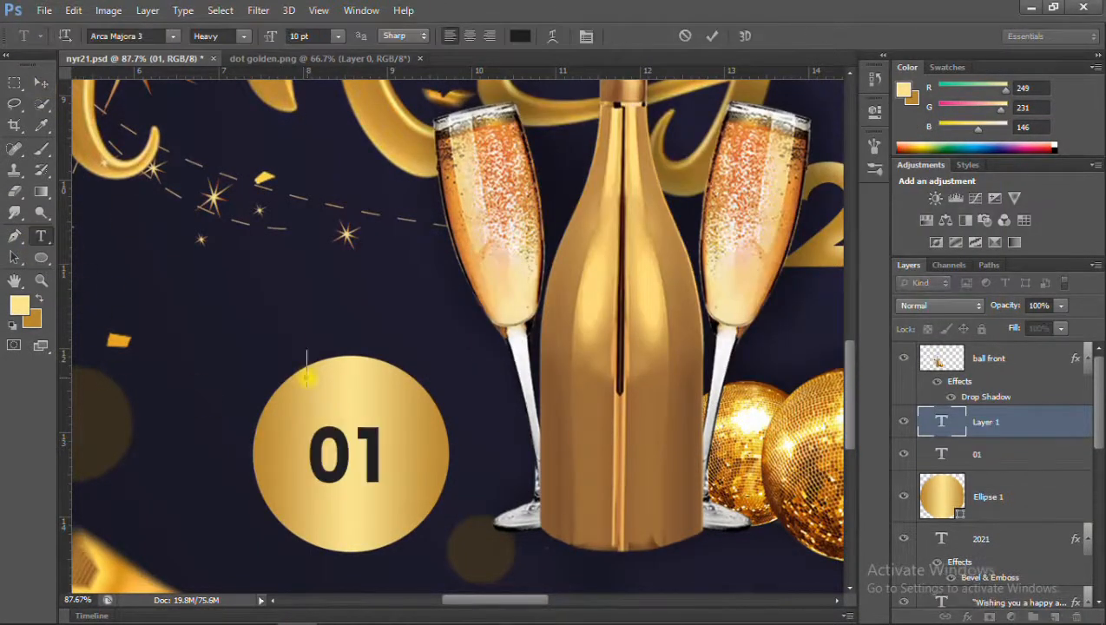
type("JAN")
key("ctrl+a")
left_click(244, 36)
left_click(217, 53)
left_click(369, 375)
left_click(41, 83)
Scale the JANUARY text to about 60.6% and position it inside the circle's upper edge.
key("ctrl+t")
left_click_drag(439, 352, 368, 385)
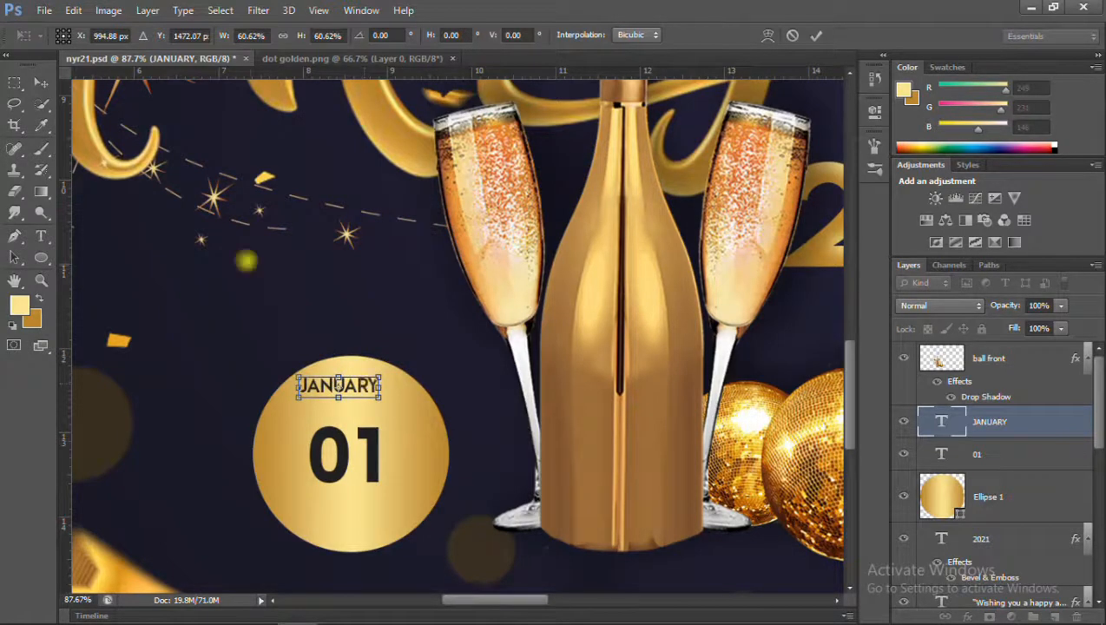
left_click(41, 83)
key("Return")
Insert spaces between the letters of JANUARY and centre the text above the 01.
key("t")
left_click(311, 387)
left_click(41, 83)
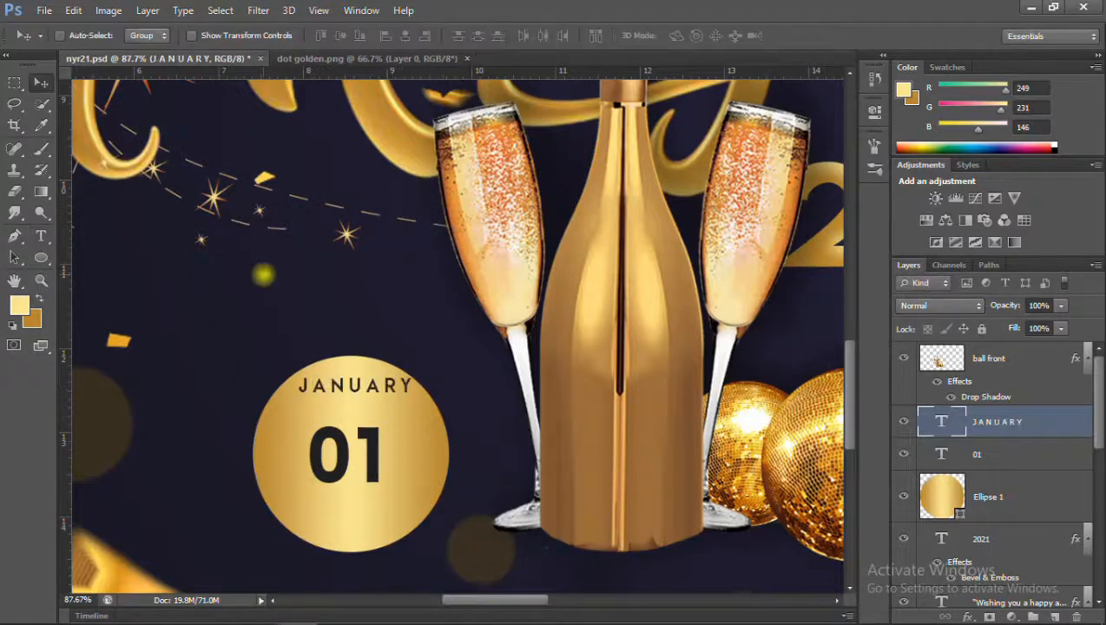
left_click_drag(350, 391, 371, 381)
Warp the JANUARY text with a horizontal Arc style and a bend of +61%.
left_click(41, 237)
left_click(553, 37)
left_click(850, 145)
left_click(825, 192)
left_click(984, 153)
left_click(553, 36)
left_click_drag(875, 219, 885, 219)
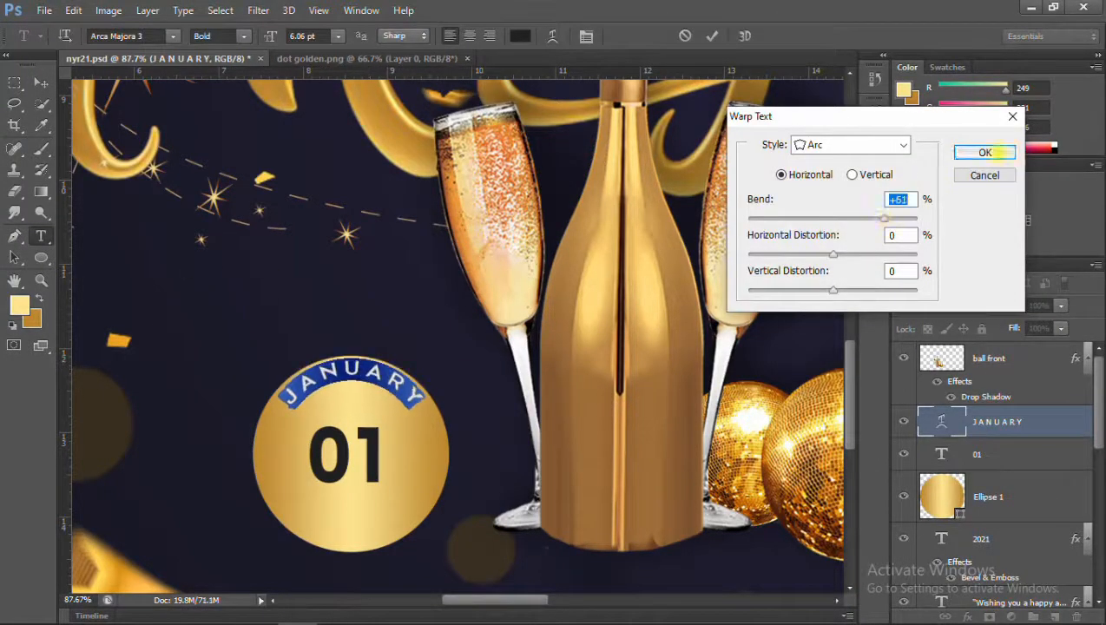
left_click(1007, 153)
left_click(411, 397)
Scale the arched JANUARY text down to about 81.7% so it fits within the circle.
key("ctrl+t")
key("ctrl+t")
left_click(41, 83)
key("ctrl+t")
left_click_drag(424, 407, 410, 401)
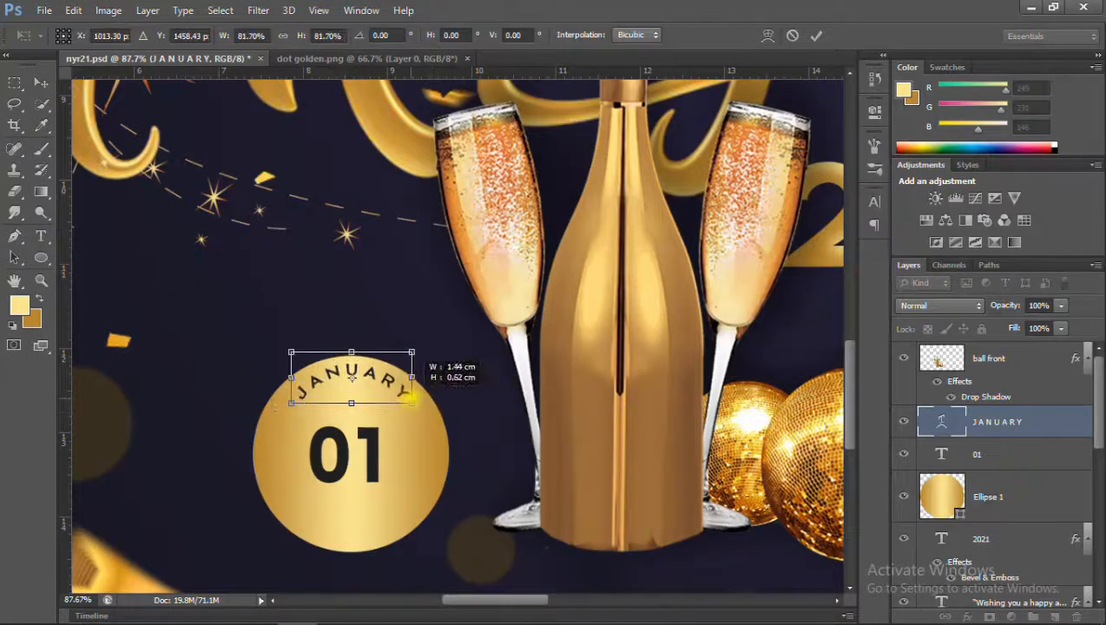
key("Return")
Reduce the arc bend of the JANUARY text to +48%.
left_click(41, 237)
left_click_drag(295, 395, 411, 395)
left_click(553, 36)
left_click_drag(882, 219, 871, 219)
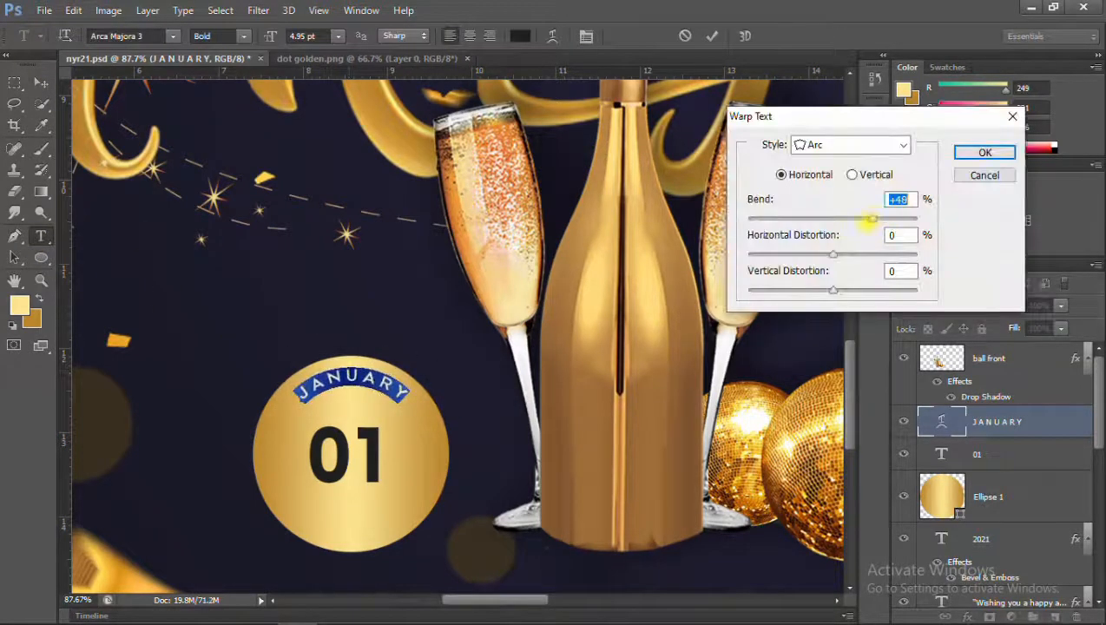
key("Return")
key("ctrl+Return")
Duplicate the JANUARY text to the circle's lower edge and set the copy's arc bend to -53%.
left_click_drag(351, 382, 408, 522)
left_click(40, 237)
left_click(553, 37)
left_click_drag(857, 210, 791, 219)
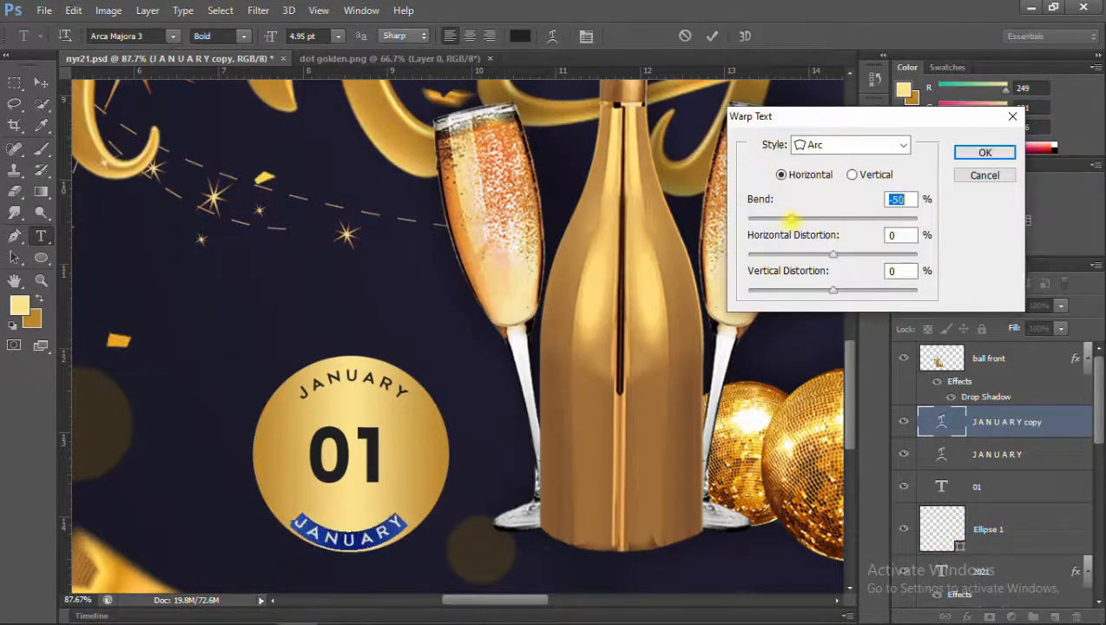
key("Return")
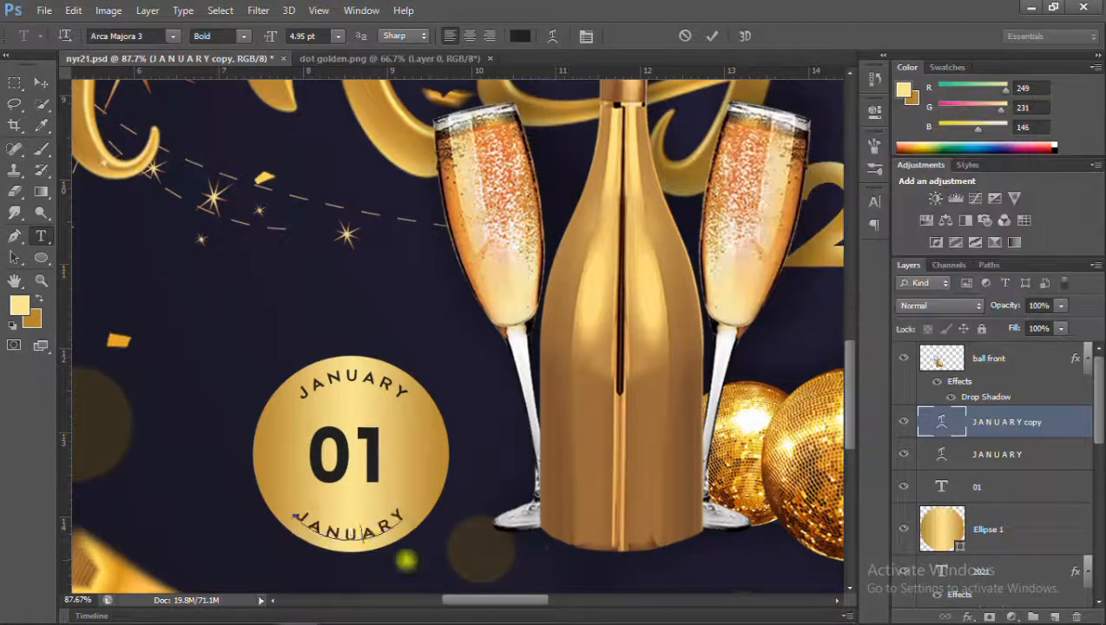
Replace the lower curved text with "ABS Creation's" and keep its Arc warp.
left_click(41, 83)
left_click(40, 236)
left_click_drag(296, 520, 381, 526)
left_click(554, 36)
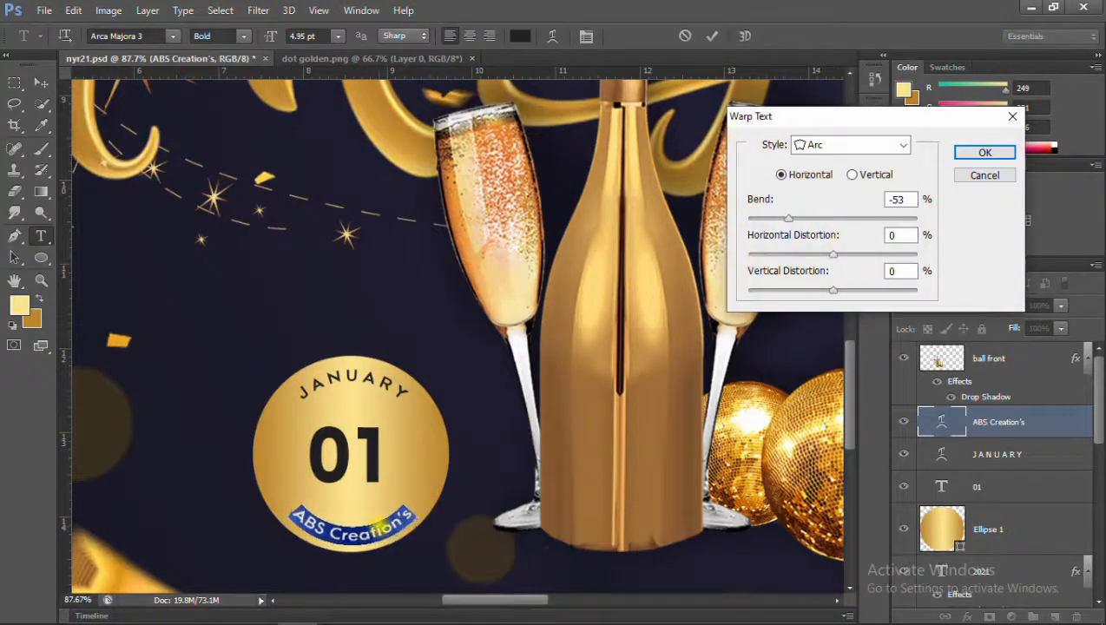
key("Return")
left_click(41, 83)
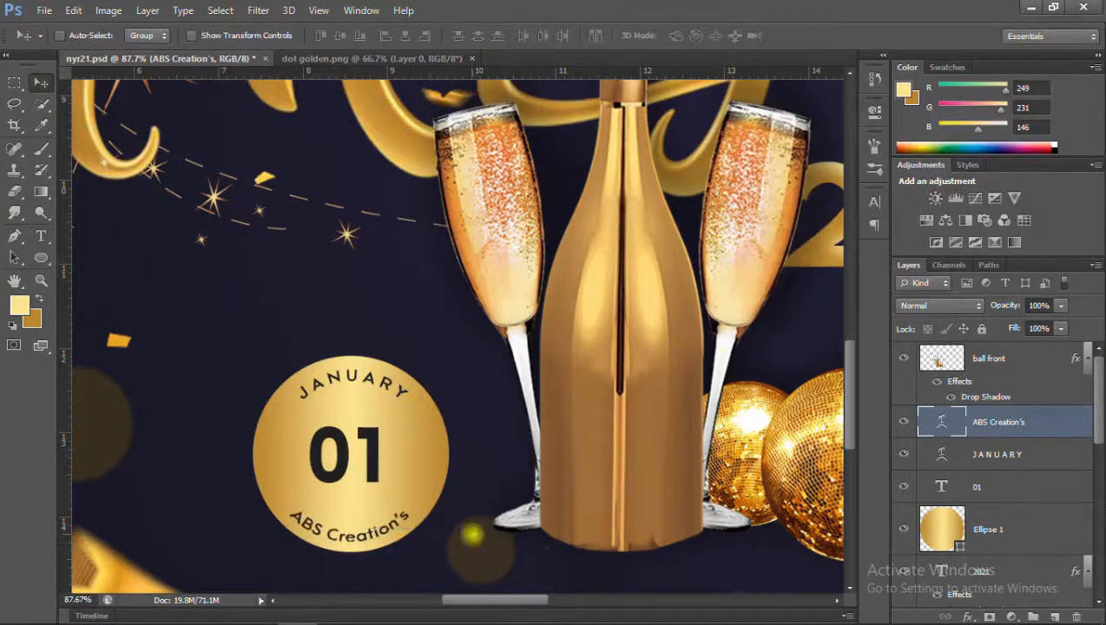
Check the Arc warp settings of the JANUARY text.
left_click(963, 454)
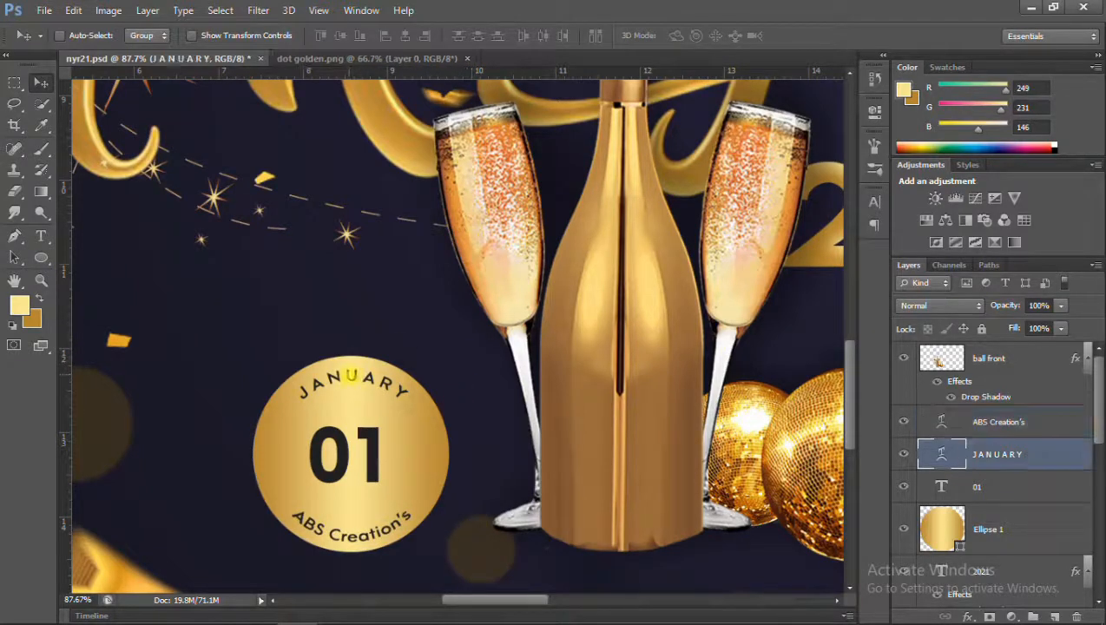
left_click(40, 236)
double_click(371, 377)
key("ctrl+a")
left_click(554, 36)
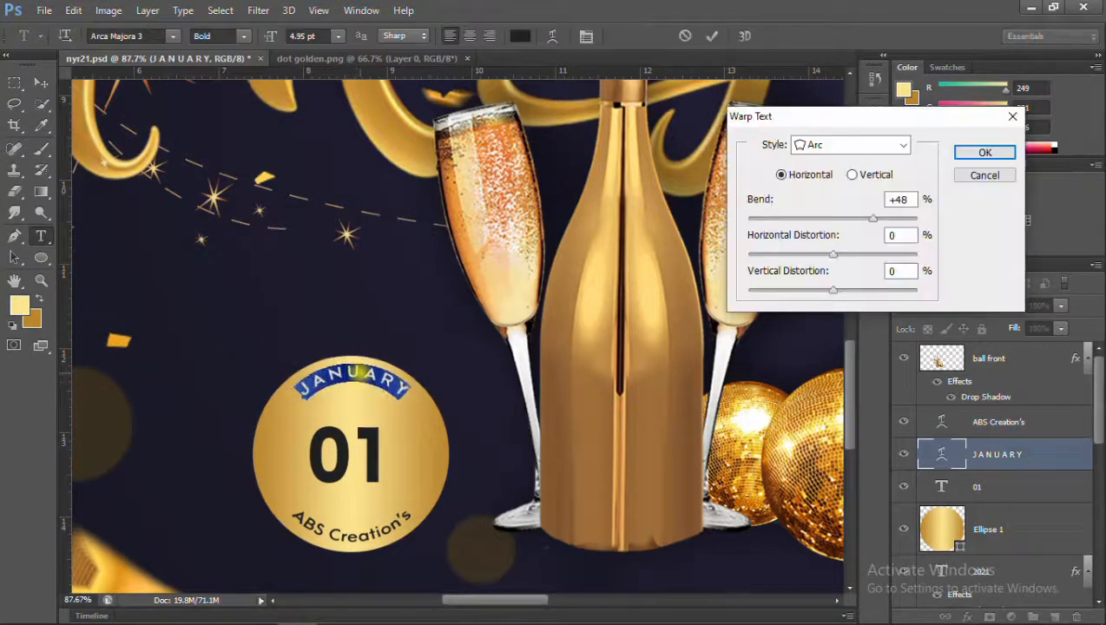
key("Return")
left_click(41, 84)
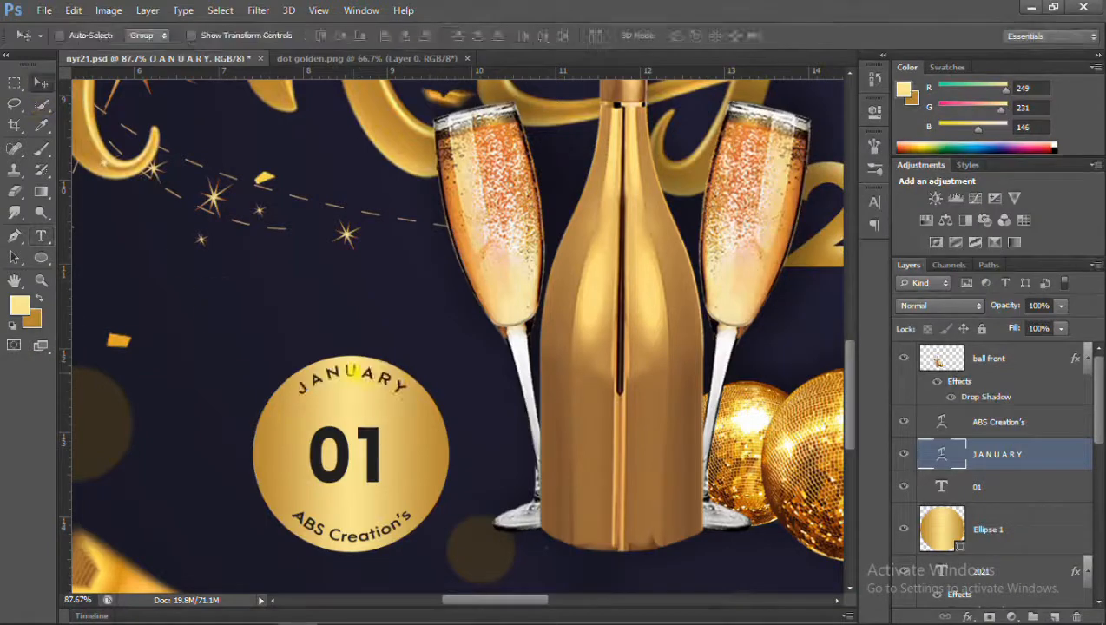
Set the JANUARY text's font weight to Heavy.
left_click(41, 237)
triple_click(352, 375)
left_click(244, 37)
left_click(217, 64)
left_click(402, 429)
left_click(41, 83)
Set the ABS Creation's text's font weight to Heavy.
left_click(40, 237)
triple_click(352, 532)
left_click(244, 36)
left_click(217, 64)
left_click(41, 84)
Set the arc bend of the ABS Creation's text to -60% and adjust its position along the circle's lower edge.
left_click(40, 236)
triple_click(352, 531)
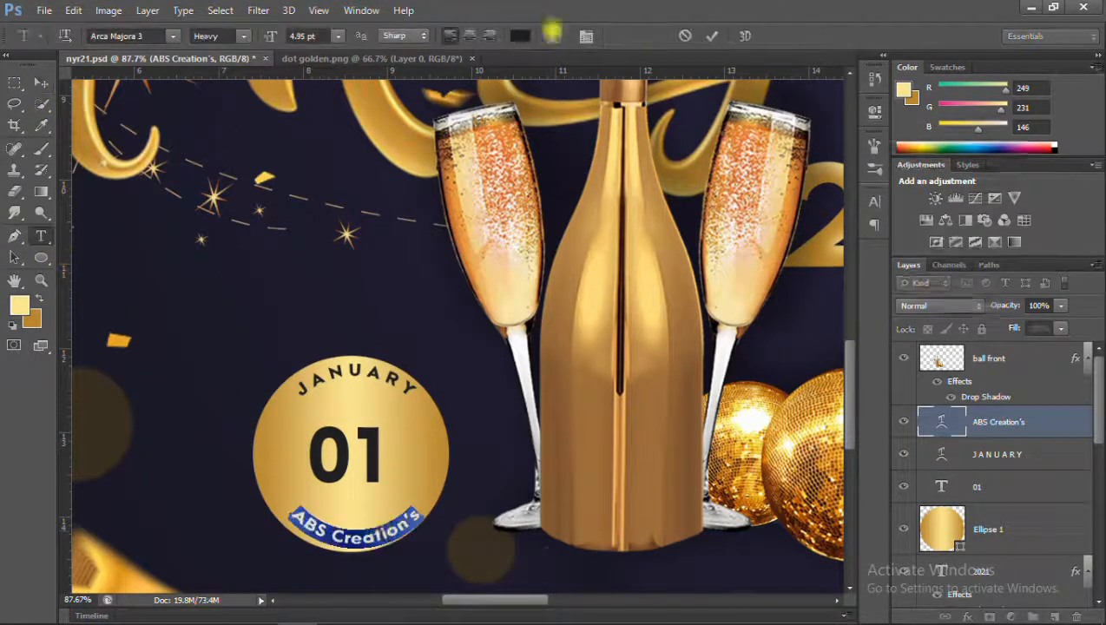
left_click(553, 36)
left_click_drag(379, 528, 375, 526)
left_click_drag(788, 218, 784, 219)
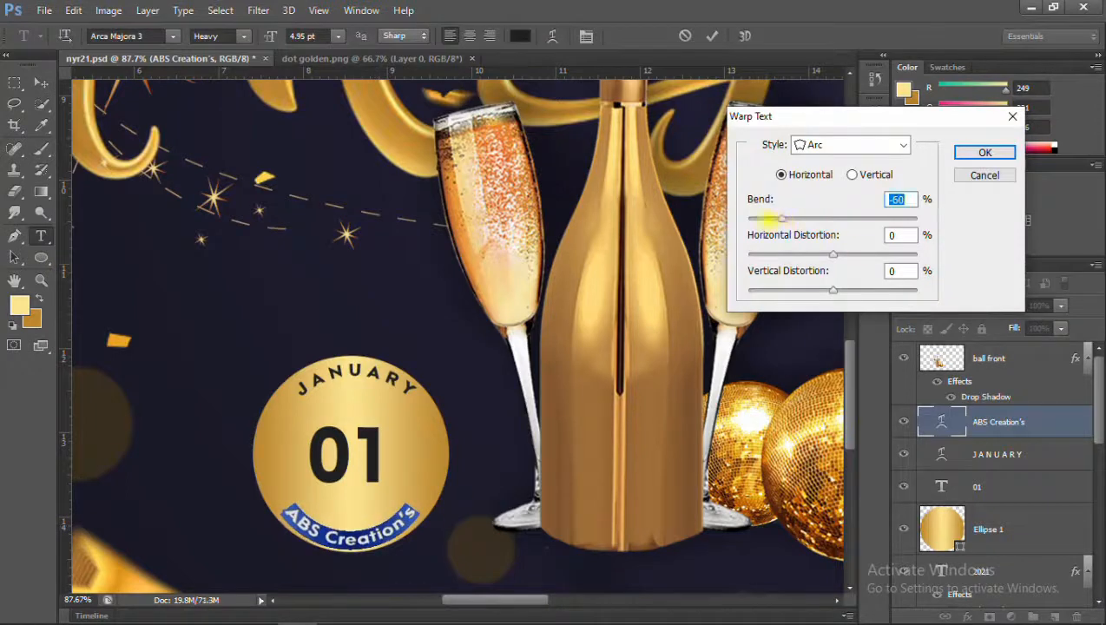
left_click(984, 153)
left_click(41, 83)
Set the arc bend of the JANUARY text to +50%.
left_click(41, 236)
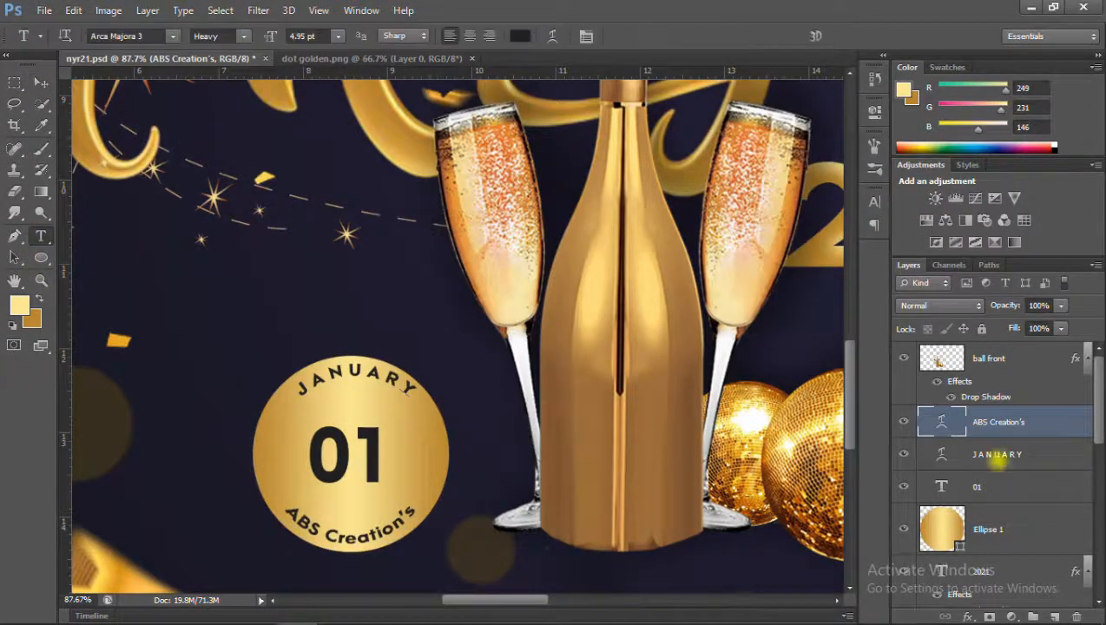
double_click(941, 454)
left_click(553, 37)
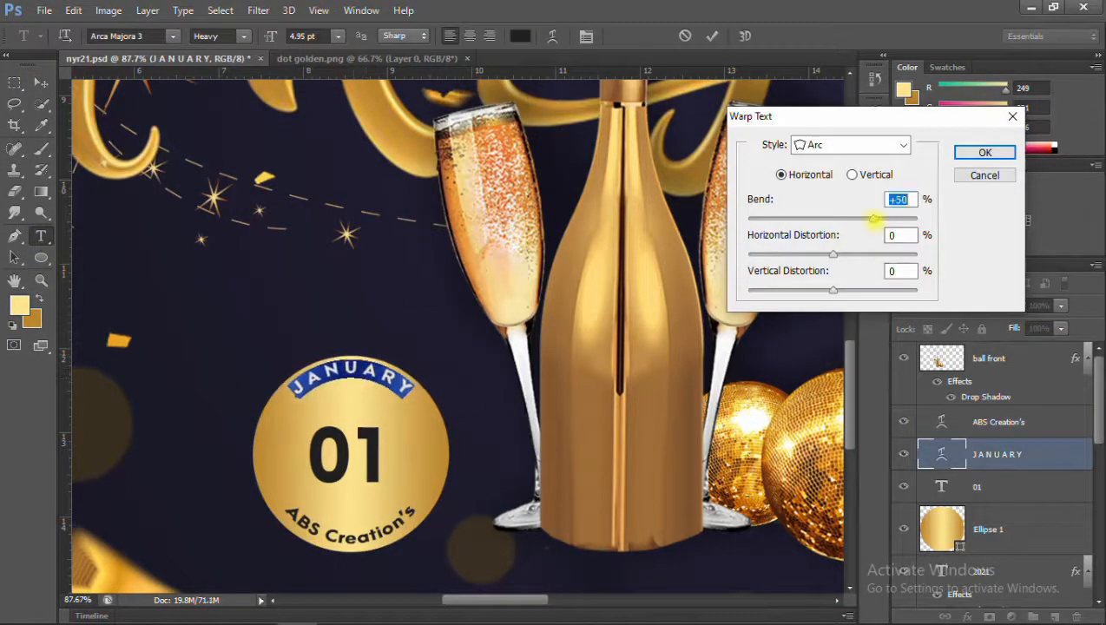
key("Return")
left_click(41, 84)
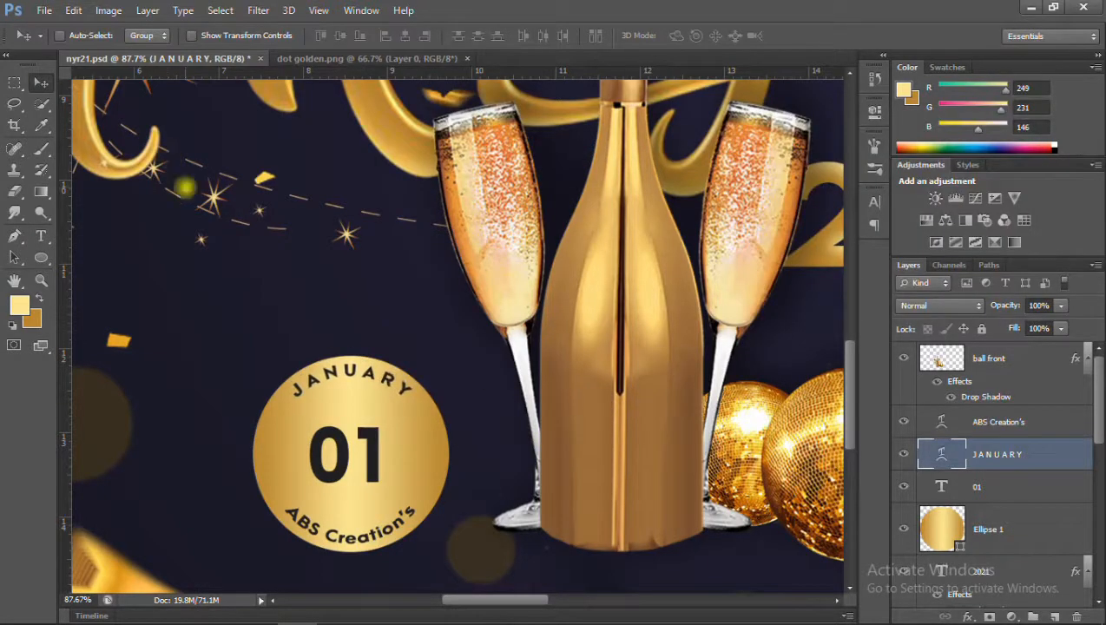
Rotate the JANUARY and ABS Creation's texts together counterclockwise around the gold circle.
scroll(472, 300, "down", 10)
scroll(472, 300, "up", 7)
scroll(472, 299, "down", 1)
left_click(999, 422, "ctrl")
key("ctrl+t")
left_click_drag(451, 470, 512, 452)
key("Return")
Try to scale down the gold circle with its three texts and move it towards the bottle.
left_click(984, 487)
left_click(999, 520)
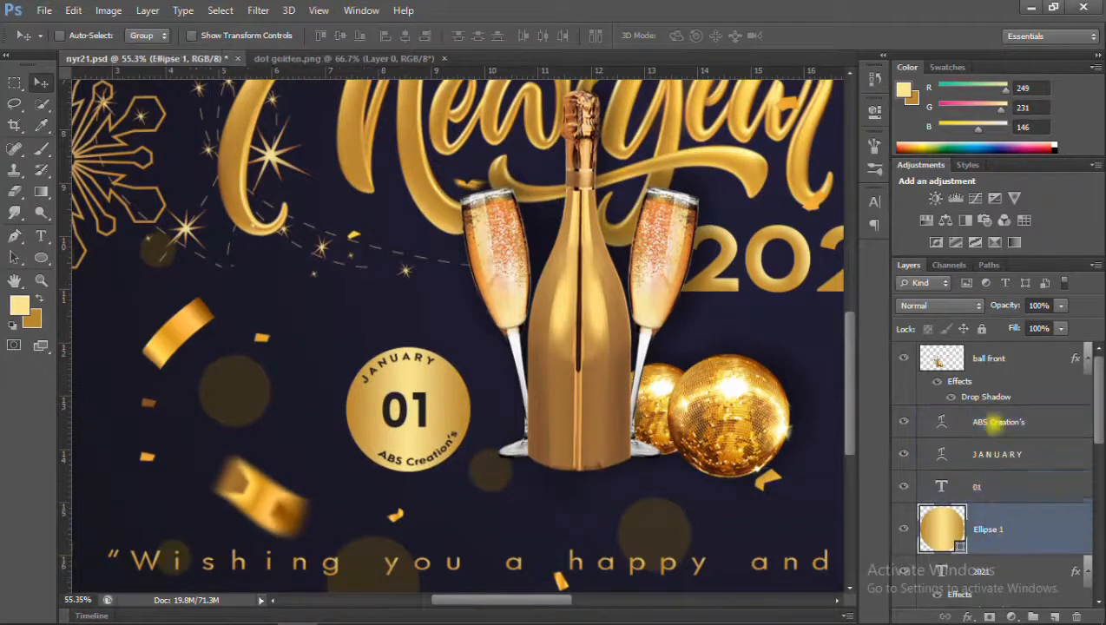
left_click(1004, 424, "shift")
key("ctrl+t")
left_click_drag(434, 430, 495, 430)
left_click_drag(405, 344, 442, 374)
key("Return")
key("ctrl+z")
Scale down the gold circle with its three texts and move it behind the left champagne glass's stem.
left_click(1000, 424)
left_click(990, 528, "shift")
key("ctrl+t")
left_click_drag(346, 345, 368, 366)
left_click_drag(418, 426, 497, 419)
key("Return")
Check the gold badge's placement beside the bottle and save the document.
scroll(540, 493, "down", 4)
scroll(531, 481, "up", 10)
scroll(532, 481, "down", 1)
mouse_move(472, 382)
left_mouse_down()
mouse_move(459, 390)
mouse_move(471, 413)
mouse_move(471, 383)
left_mouse_up()
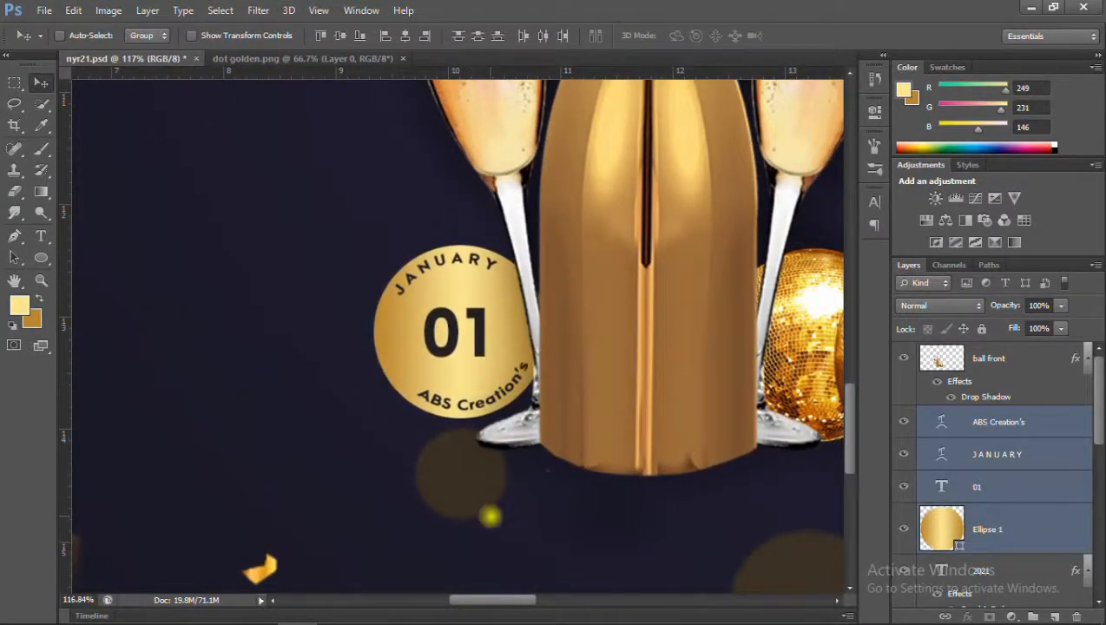
scroll(489, 514, "down", 8)
key("ctrl+s")
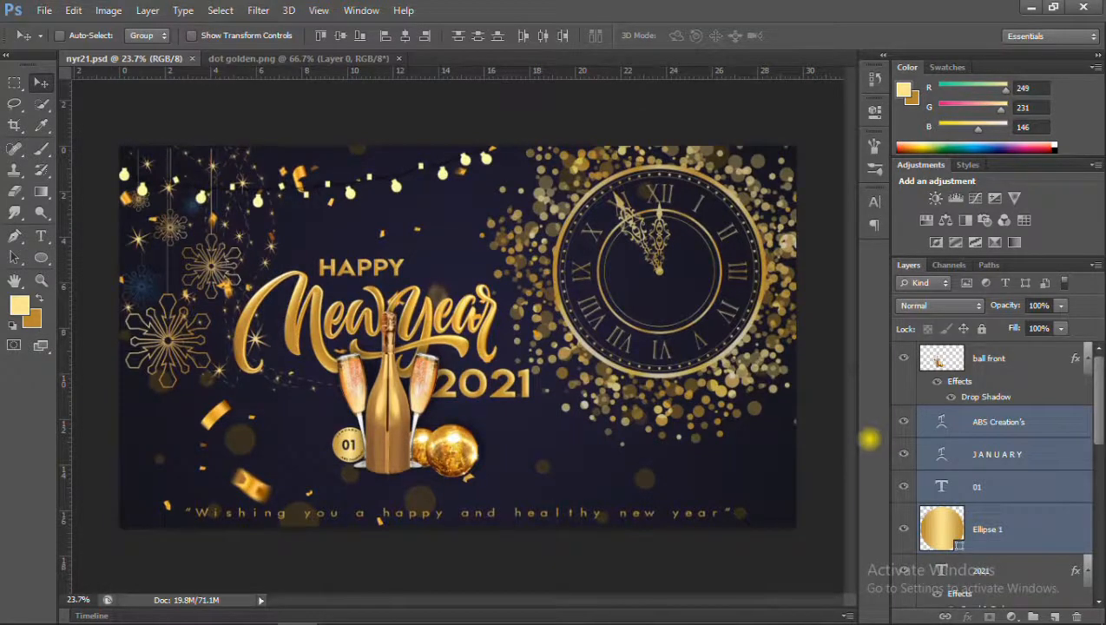
Group the design layers from "ball front" downward into one layer group and save the document.
left_click(991, 360)
scroll(999, 440, "down", 15)
left_click(1007, 528)
scroll(1005, 533, "up", 15)
left_click(990, 365, "shift")
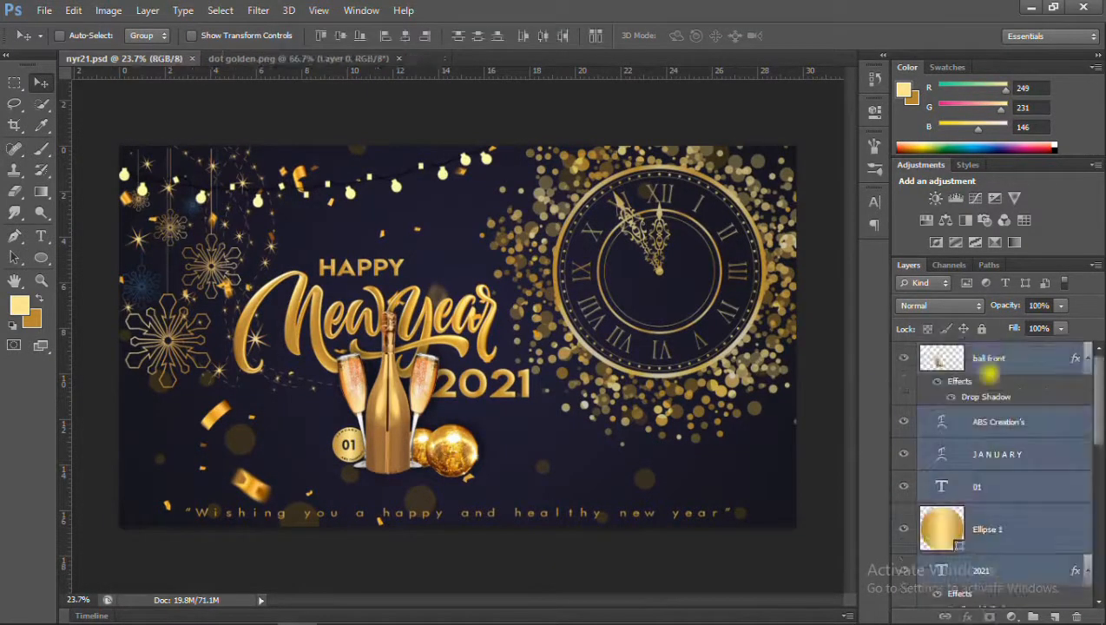
key("ctrl+g")
key("ctrl+s")
left_click(926, 352)
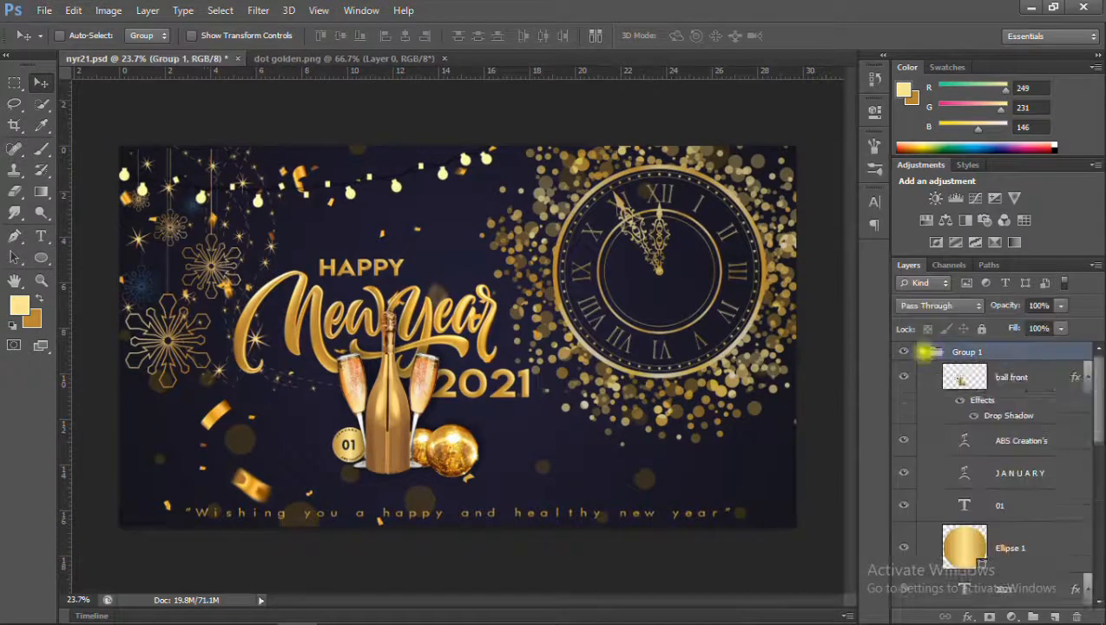
Change the font style of the "2021" text and nudge it slightly down beside the right champagne glass.
scroll(998, 434, "down", 2)
left_click(1007, 515)
left_click(41, 235)
key("Down")
left_click(243, 36)
left_click(41, 82)
key("ctrl+t")
left_click_drag(484, 386, 486, 389)
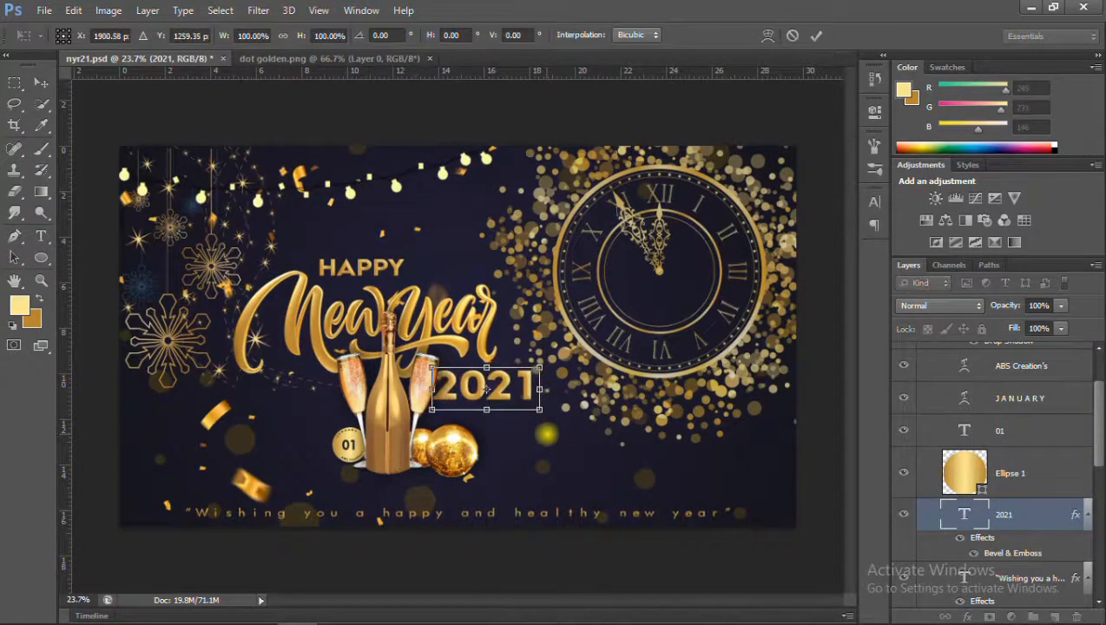
key("Return")
Change the font of the "HAPPY" text to a variant of the Intro typeface.
scroll(497, 368, "up", 3)
scroll(501, 336, "down", 1)
scroll(980, 494, "down", 3)
double_click(964, 548)
left_click(148, 37)
type("intr")
key("Down")
key("Down")
Nudge the "HAPPY" text slightly down above the "New Year" lettering and check its look.
left_click(40, 83)
key("ctrl+t")
left_click_drag(340, 238, 340, 241)
key("Return")
scroll(395, 260, "up", 1)
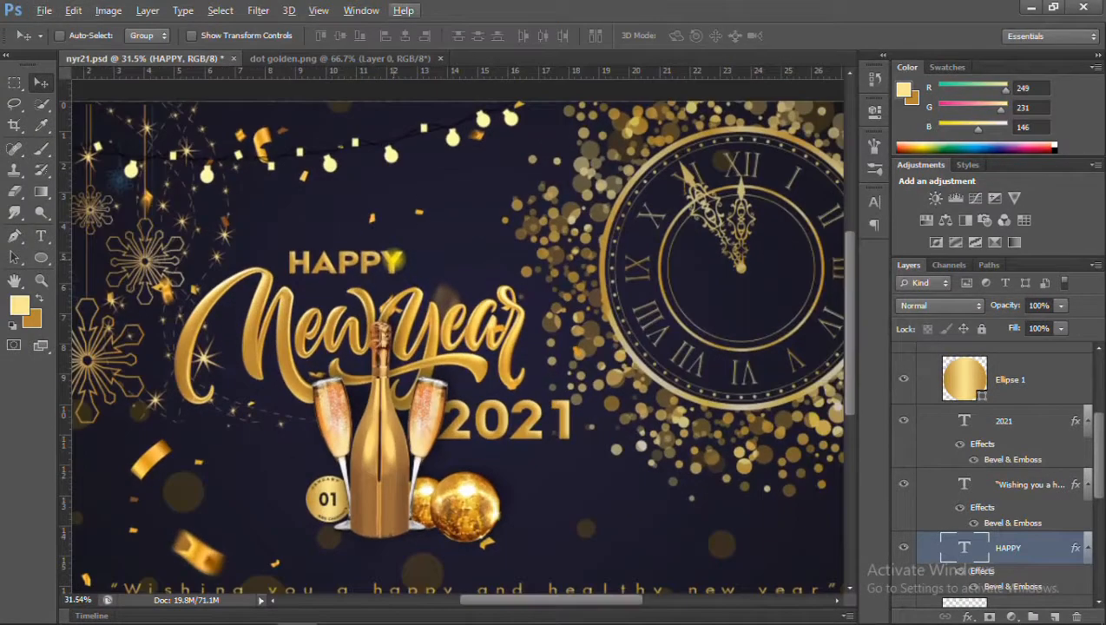
scroll(408, 271, "down", 3)
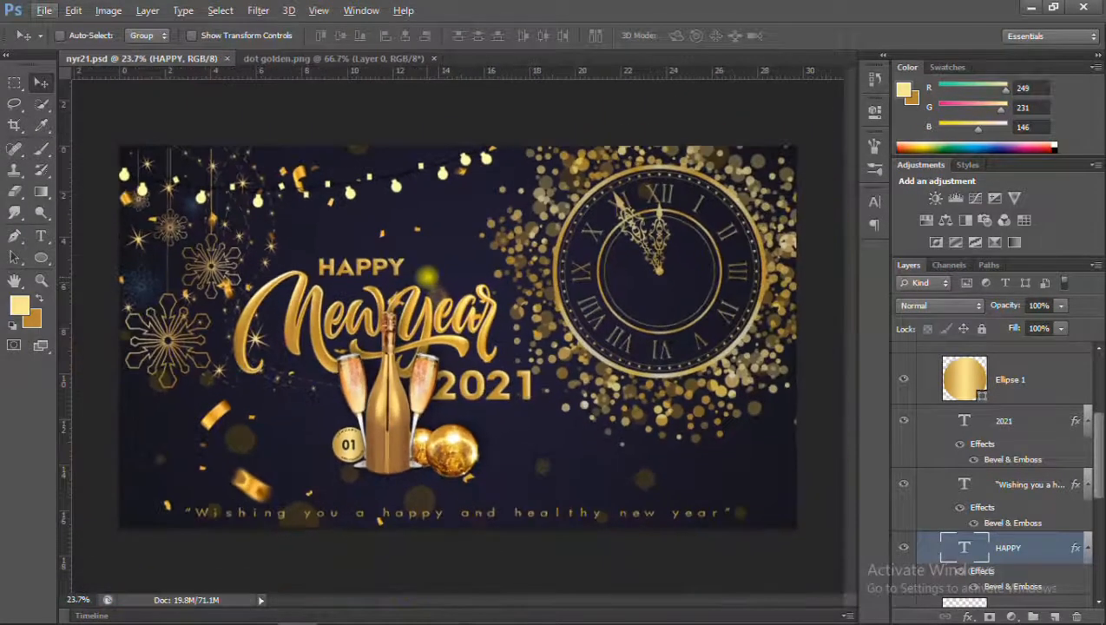
Check the font of the "01" text on the gold badge and review the whole banner.
left_click(41, 236)
scroll(1064, 444, "up", 2)
left_click(1029, 412)
scroll(367, 434, "up", 18)
double_click(366, 455)
left_click(40, 83)
scroll(213, 452, "down", 19)
scroll(963, 434, "up", 3)
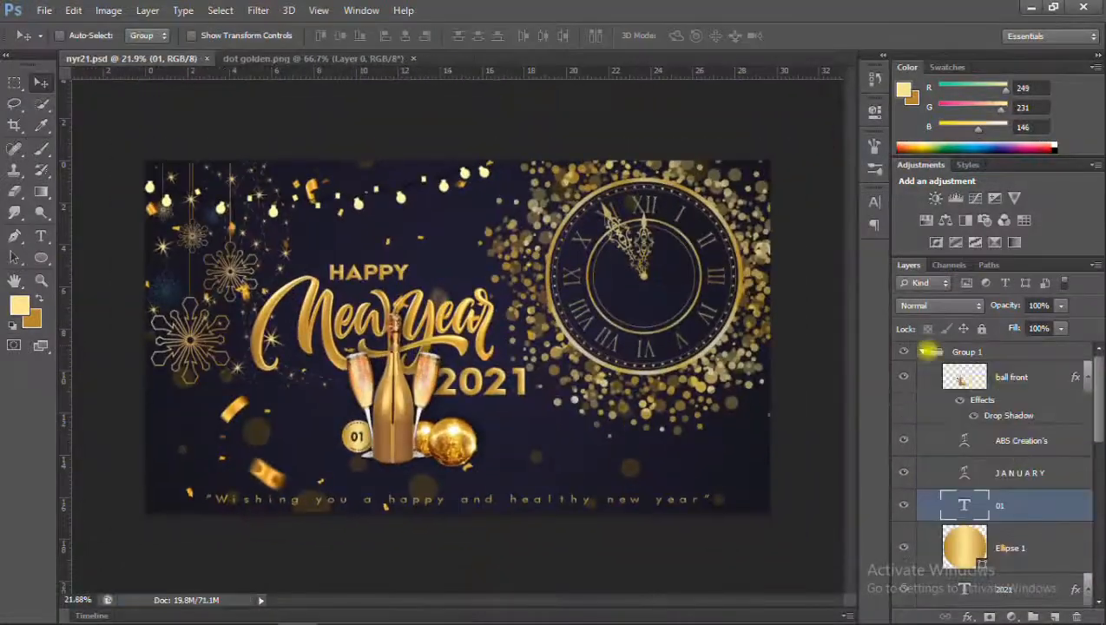
Add a Color Lookup adjustment layer above Group 1 using the Crisp_Warm.look 3DLUT file at 33% opacity.
left_click(922, 351)
left_click(1011, 616)
left_click(988, 506)
left_click(768, 152)
left_click(744, 286)
left_click(1036, 305)
type("33")
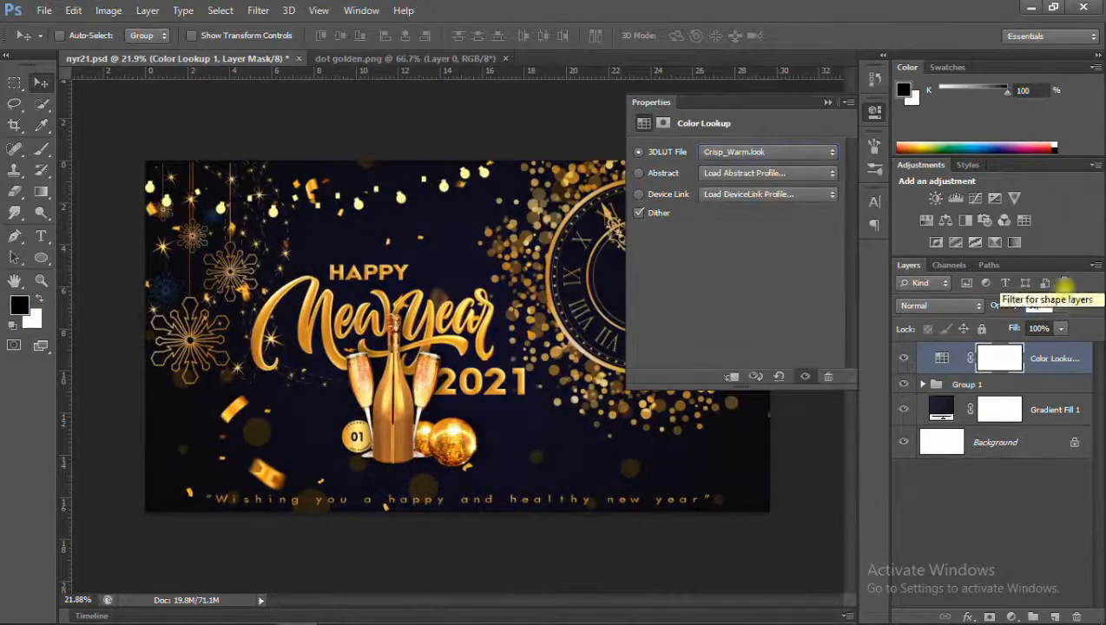
Try the filmstock_50.3dl lookup file, return to Crisp_Warm.look and set the Color Lookup layer's opacity to 50%.
left_click(733, 152)
left_click(746, 306)
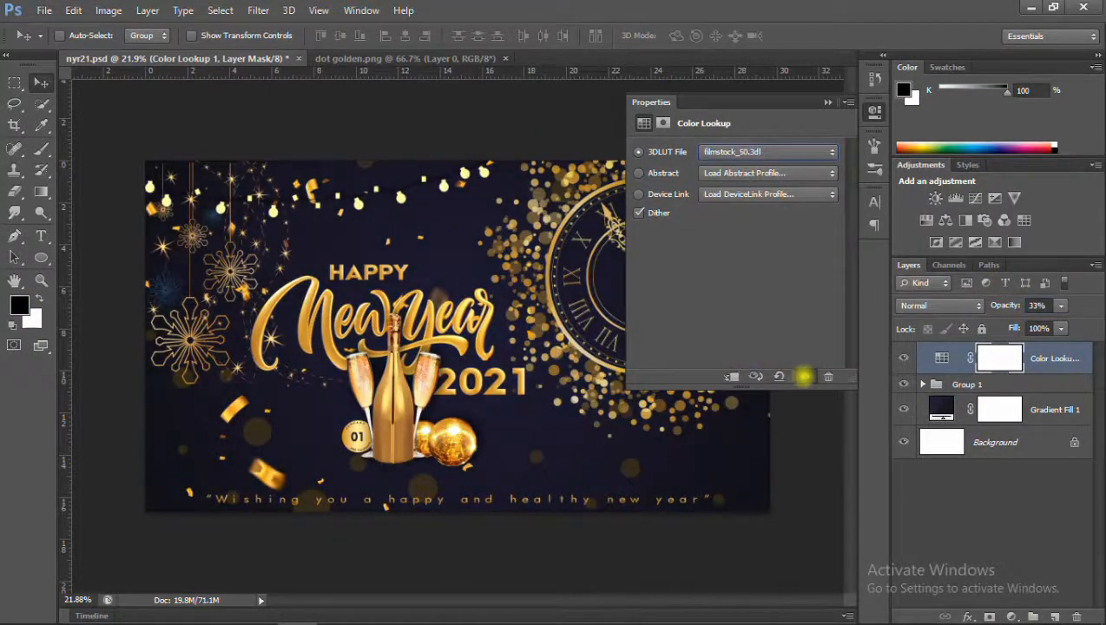
left_click(1036, 306)
type("50")
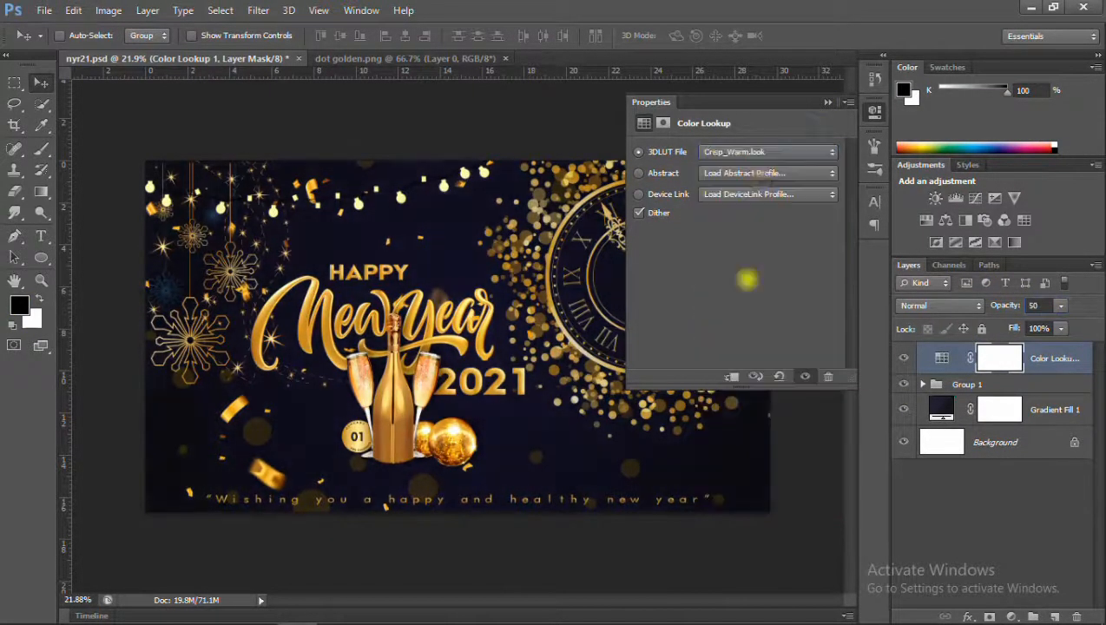
Choose another 3DLUT file for the Color Lookup layer, deselect all layers and save the document.
left_click(749, 152)
left_click(746, 334)
left_click(826, 104)
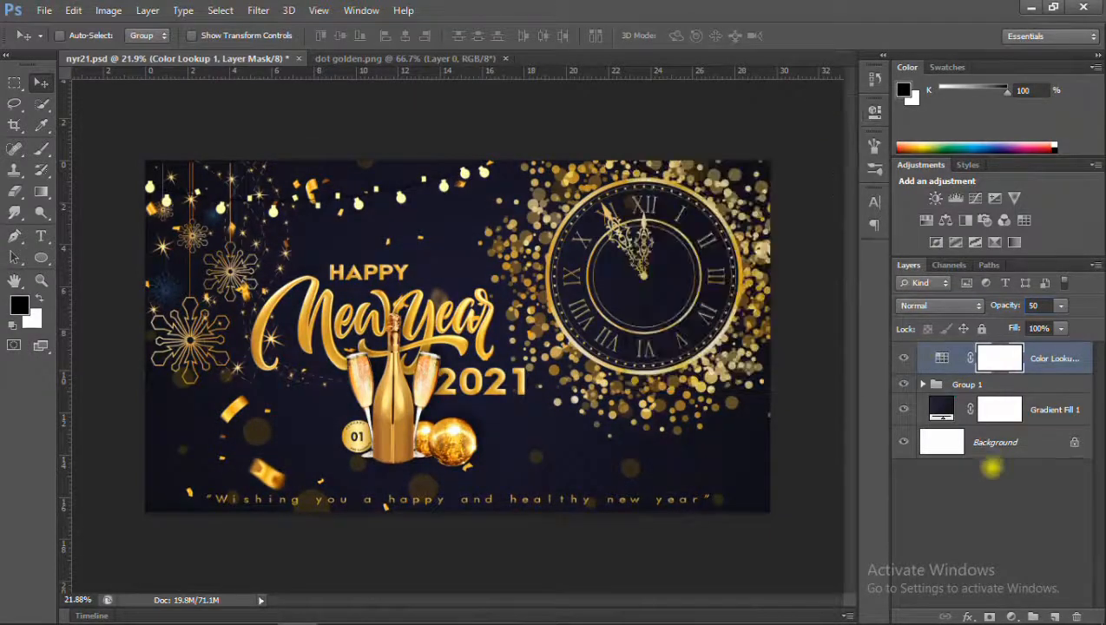
left_click(989, 478)
key("ctrl+s")
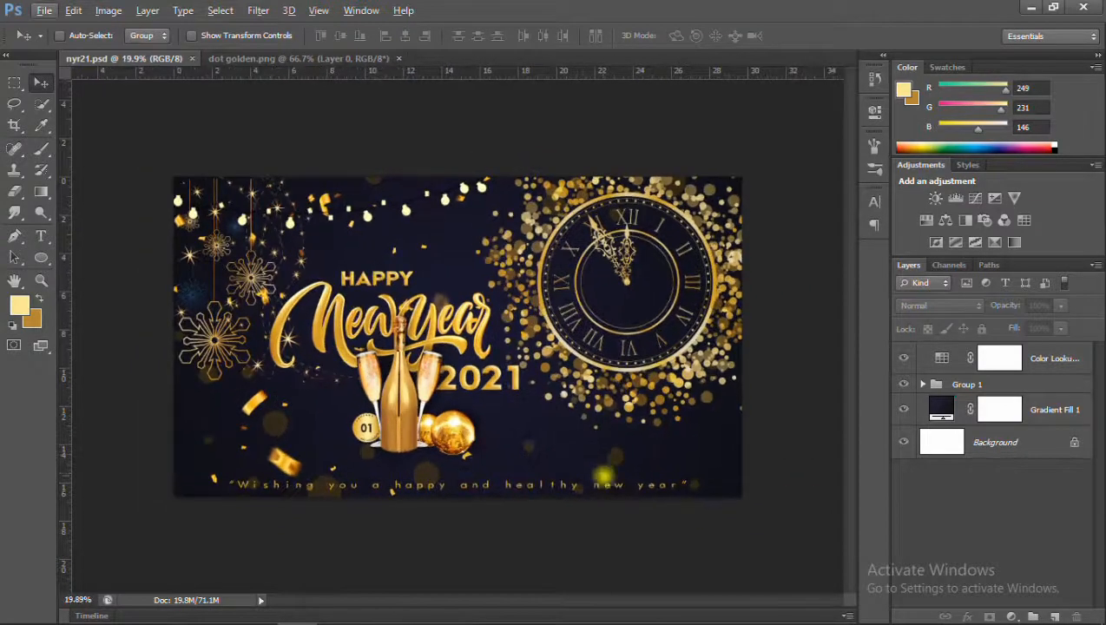
scroll(466, 338, "up", 1)
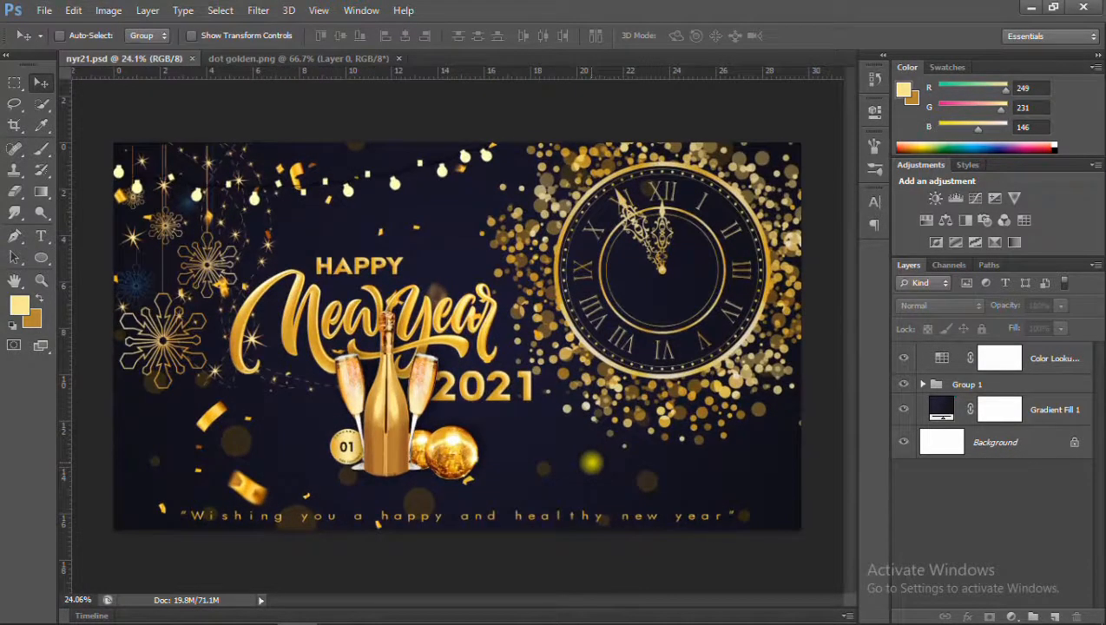